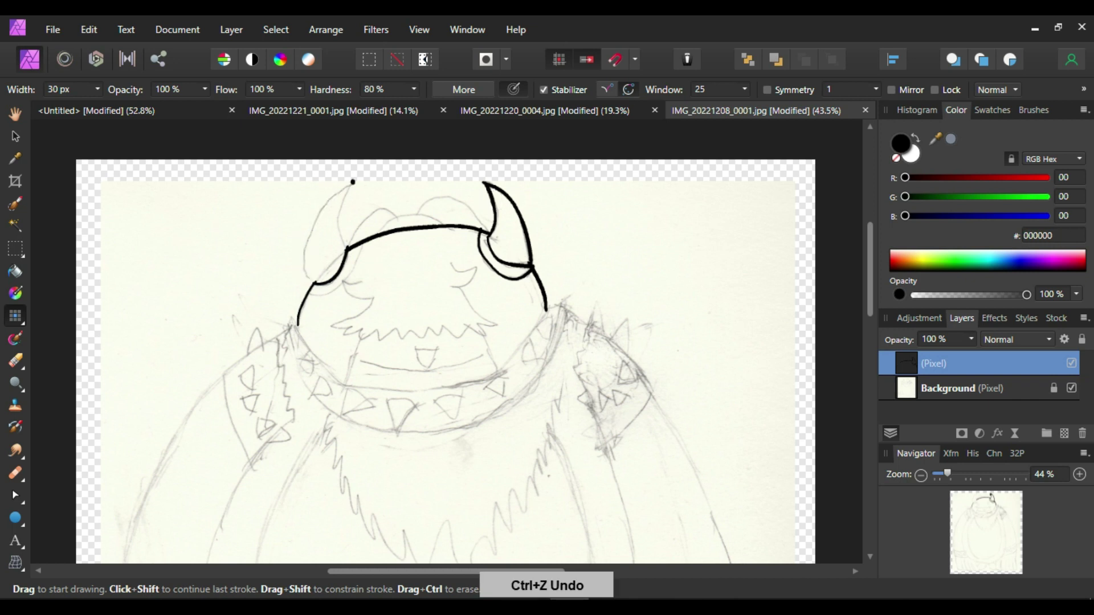
Step: Ink the left horn with its base band and the rounded hair tufts between the horns over the pencil sketch
mouse_move(313, 226)
mouse_down()
mouse_move(307, 279)
mouse_move(330, 296)
mouse_move(360, 246)
mouse_move(398, 217)
mouse_up()
key(ctrl+z)
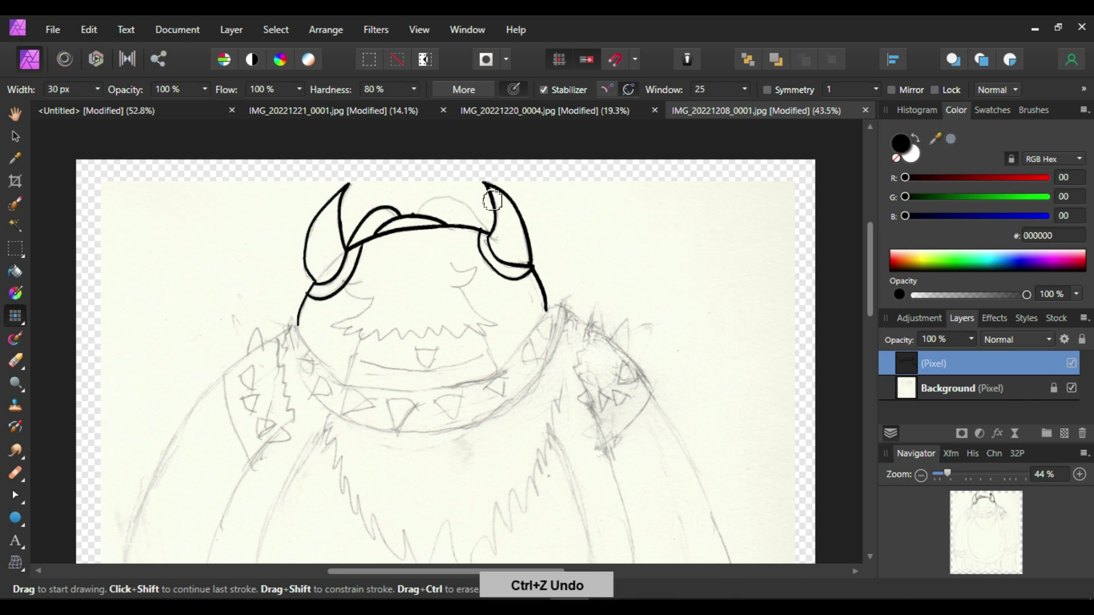
drag(492, 201, 493, 228)
key(ctrl+z)
Step: Ink both cheeks and the bottom jaw line of the horned monster to close its head outline
mouse_move(296, 326)
mouse_down()
mouse_move(330, 370)
mouse_move(351, 377)
mouse_up()
key(ctrl+z)
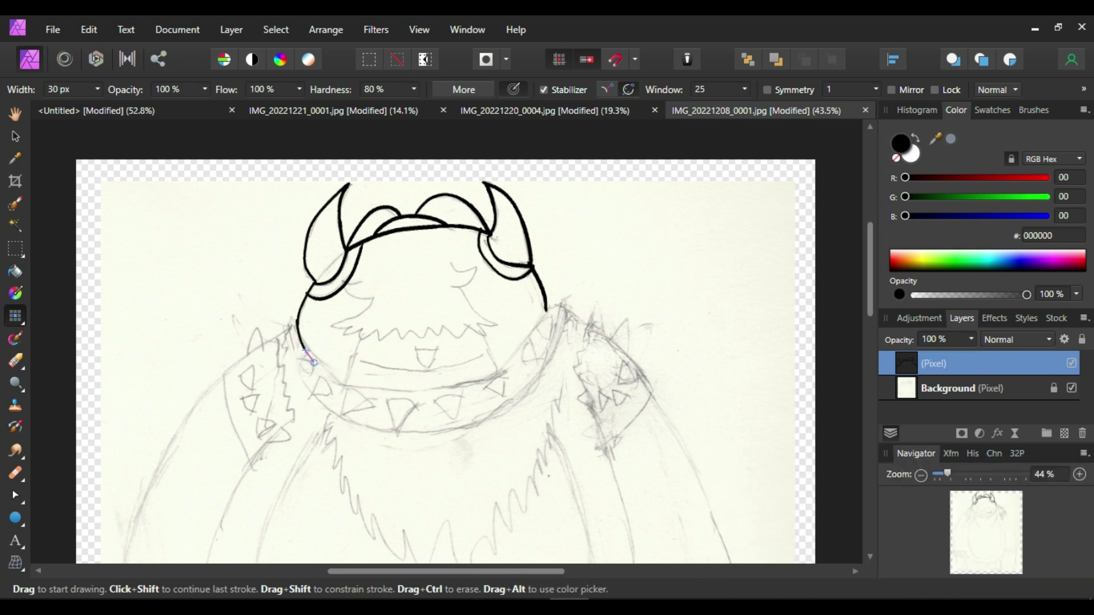
drag(296, 326, 358, 387)
drag(547, 309, 478, 377)
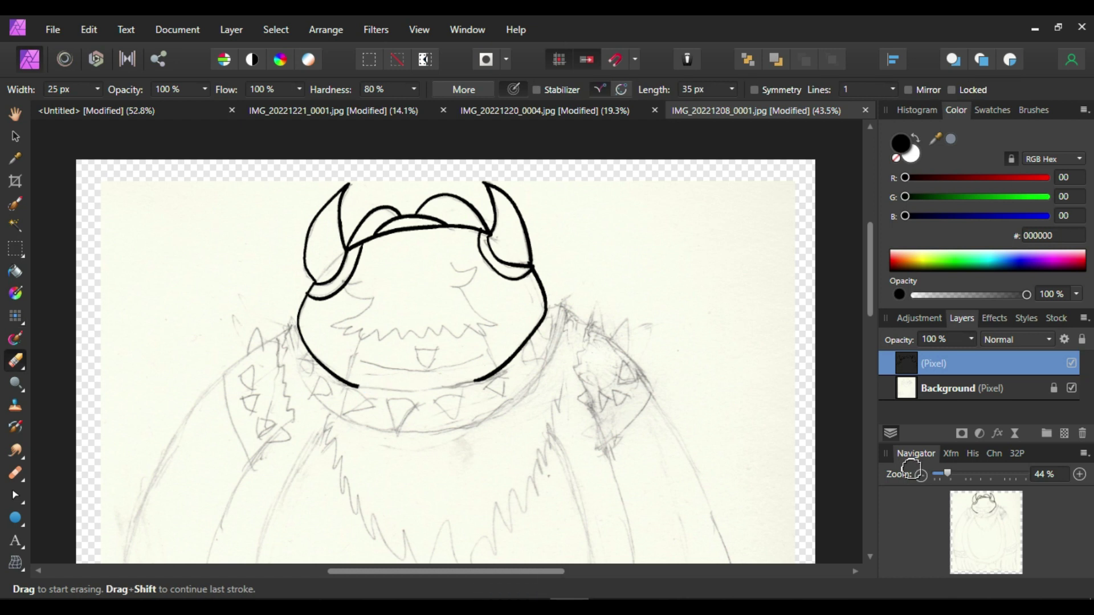
drag(346, 383, 484, 376)
Step: Ink the two slanted side lines of the muzzle between the face fur and the jaw
click(365, 346)
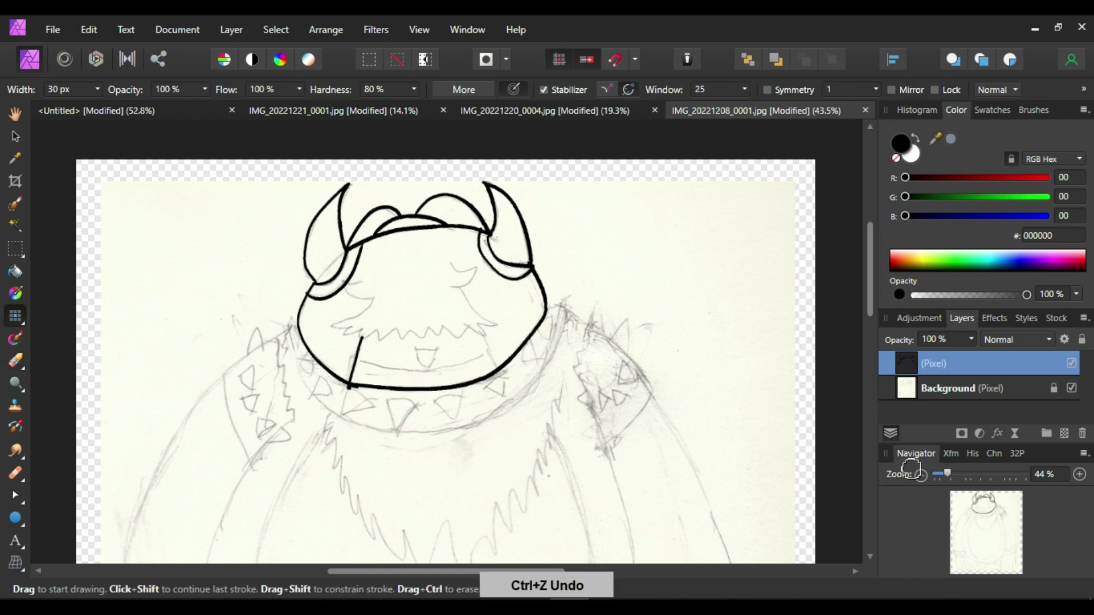
key(ctrl+z)
drag(360, 336, 345, 385)
drag(482, 332, 498, 369)
Step: Ink the jagged face fur, the curved eye marks, the mouth line and the single tooth
click(358, 283)
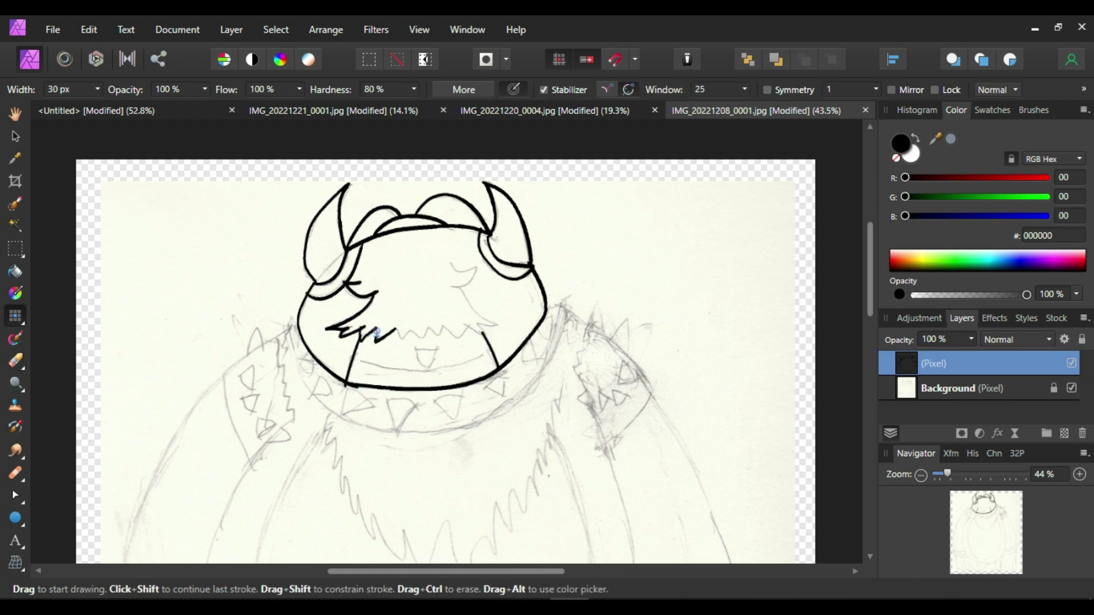
drag(449, 259, 478, 264)
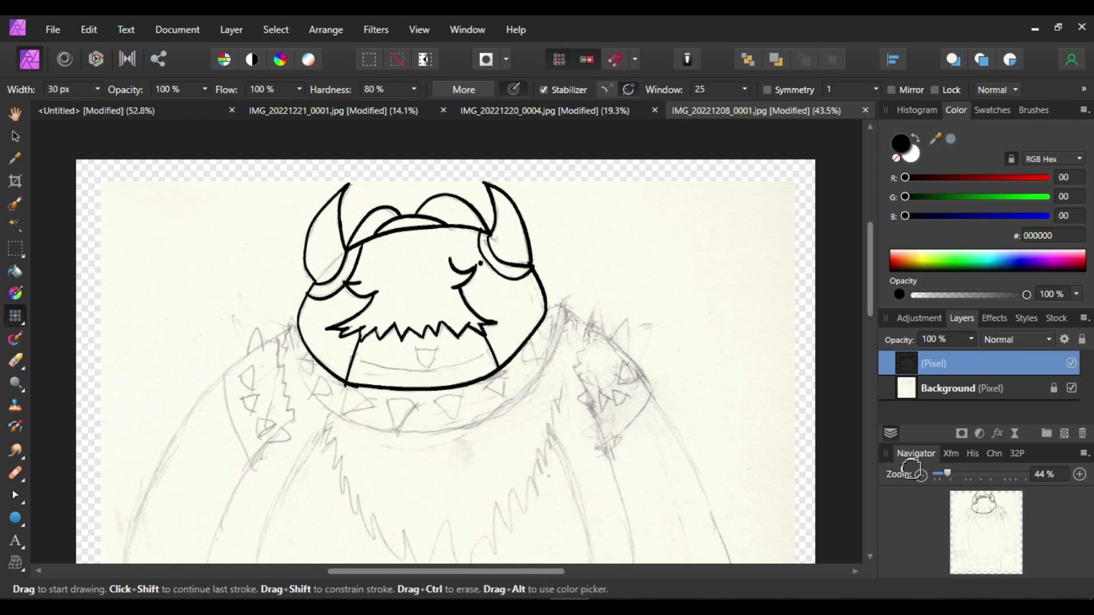
drag(416, 348, 437, 349)
key(ctrl+z)
drag(364, 360, 487, 354)
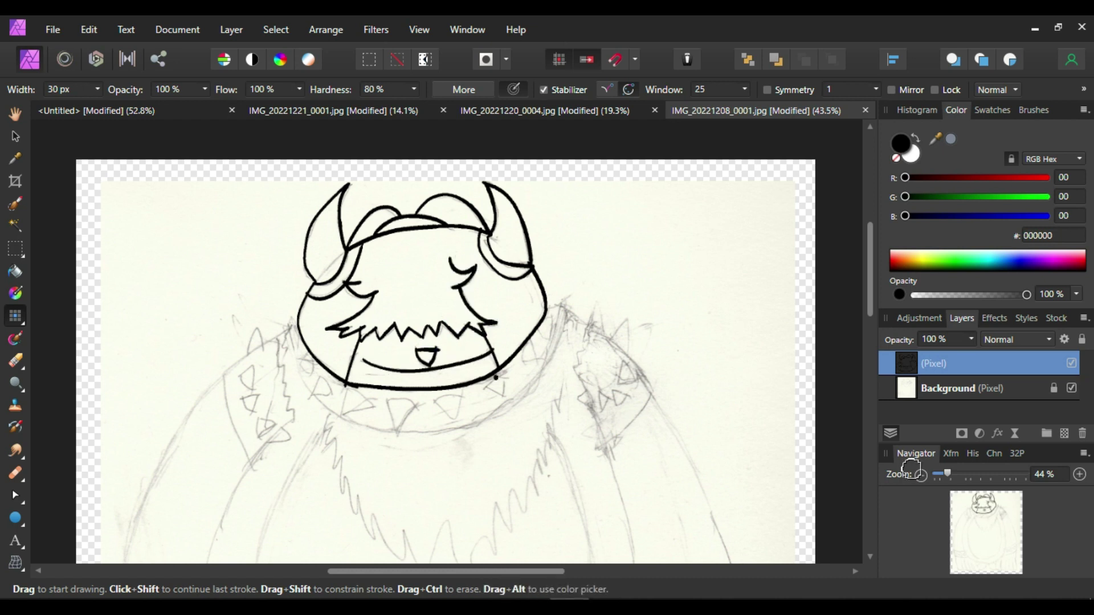
key(ctrl+z)
Step: Ink the shoulder and the outer and inner contours of the upper arm on the right
drag(548, 310, 597, 332)
drag(707, 568, 709, 564)
key(ctrl+z)
drag(547, 309, 698, 561)
key(ctrl+z)
mouse_move(547, 310)
mouse_down()
mouse_move(735, 563)
mouse_move(700, 491)
mouse_move(730, 563)
mouse_up()
key(ctrl+z)
Step: Ink the outer and inner contours of the upper arm on the left
mouse_move(299, 322)
mouse_down()
mouse_move(136, 563)
mouse_move(128, 516)
mouse_move(114, 564)
mouse_up()
key(ctrl+z)
mouse_move(295, 418)
mouse_down()
mouse_move(233, 510)
mouse_move(216, 564)
mouse_up()
key(ctrl+z)
Step: Ink the curved lower edge of the collar from one shoulder to the other
mouse_move(573, 367)
mouse_down()
mouse_move(638, 562)
mouse_move(591, 332)
mouse_move(601, 341)
mouse_move(436, 430)
mouse_up()
key(ctrl+z)
key(ctrl+z)
drag(296, 326, 439, 433)
key(ctrl+z)
drag(297, 326, 439, 433)
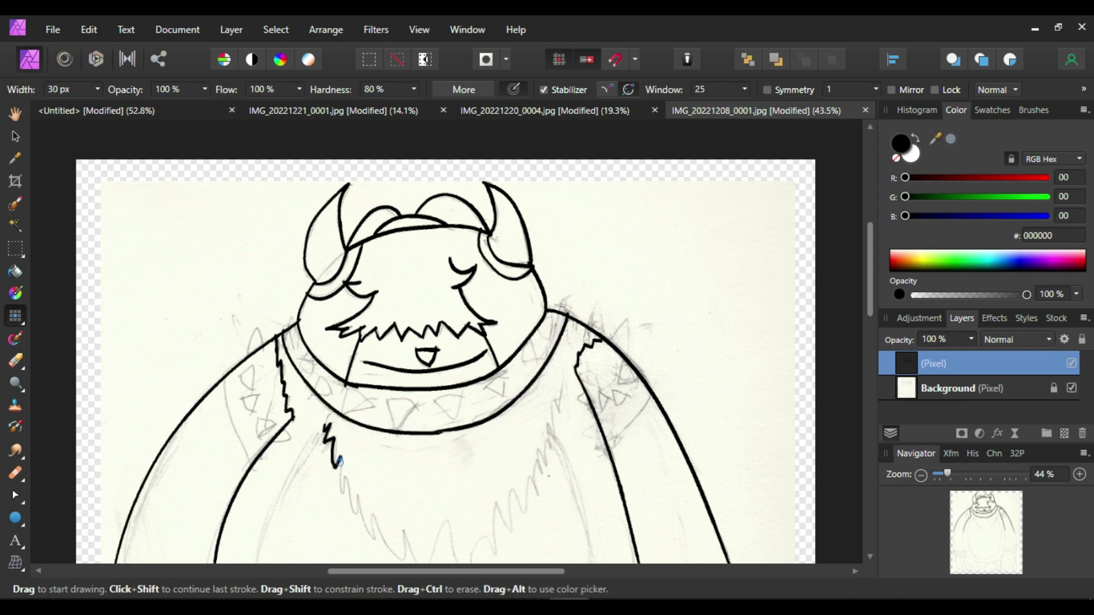
Step: Ink the jagged chest fur beneath the collar along the pencil zigzag
drag(335, 467, 379, 547)
key(ctrl+z)
scroll(396, 564, down, 2)
scroll(396, 564, right, 1)
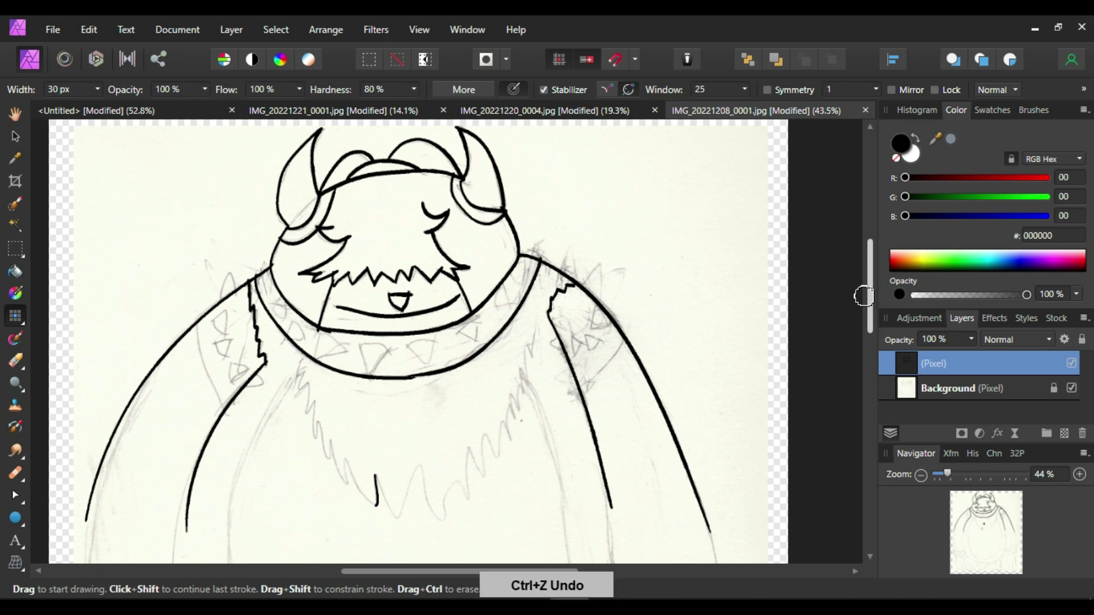
drag(377, 504, 450, 519)
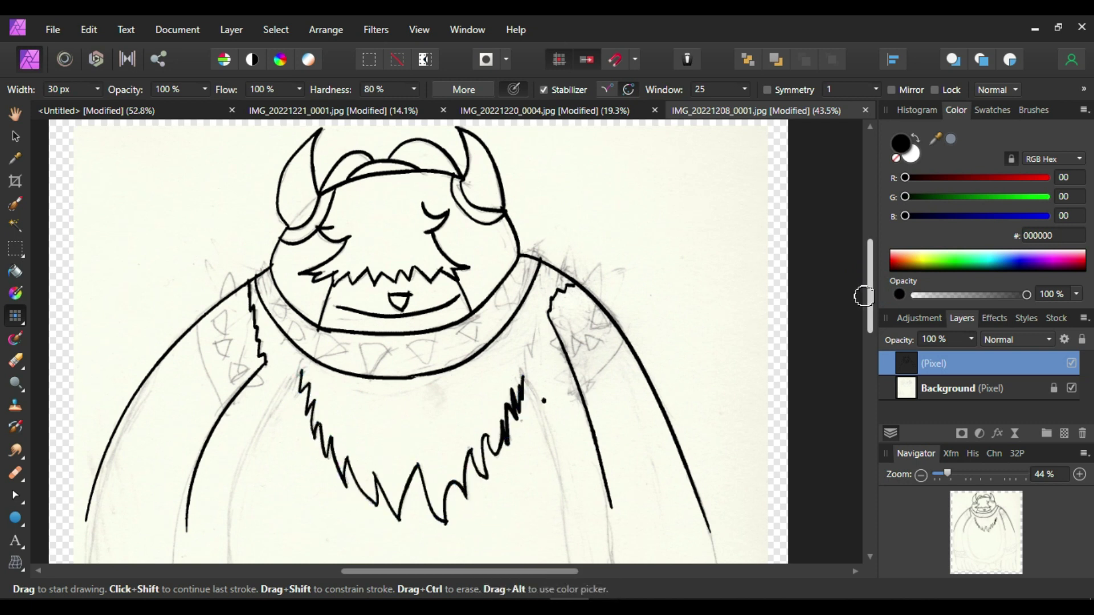
key(ctrl+z)
Step: Ink the upper sides of the belly, running down from both ends of the chest fur
drag(523, 376, 554, 501)
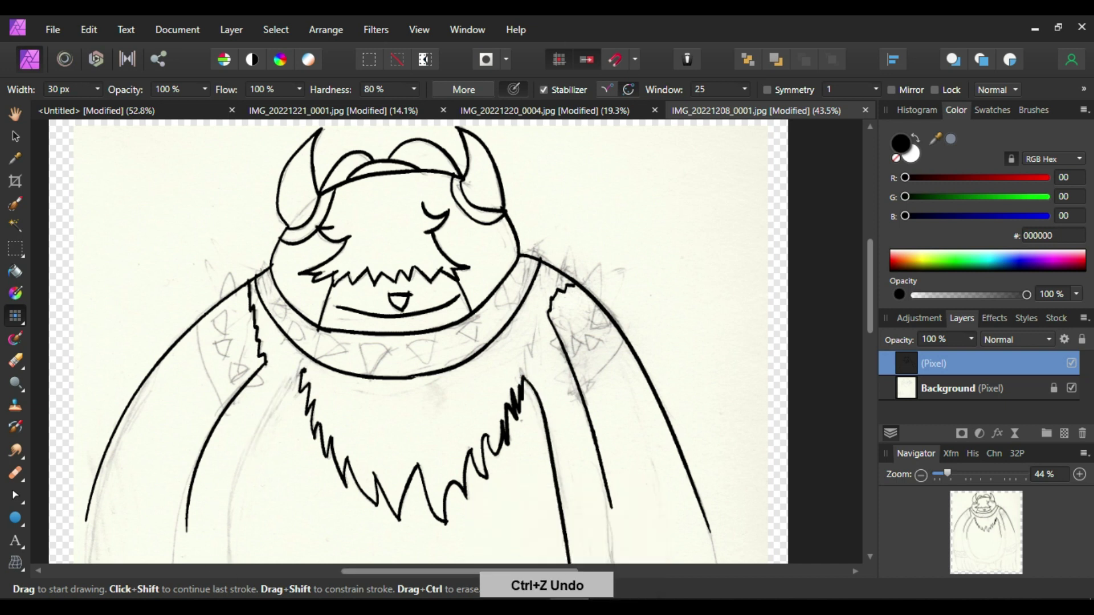
drag(301, 371, 225, 561)
key(ctrl+z)
key(ctrl+z)
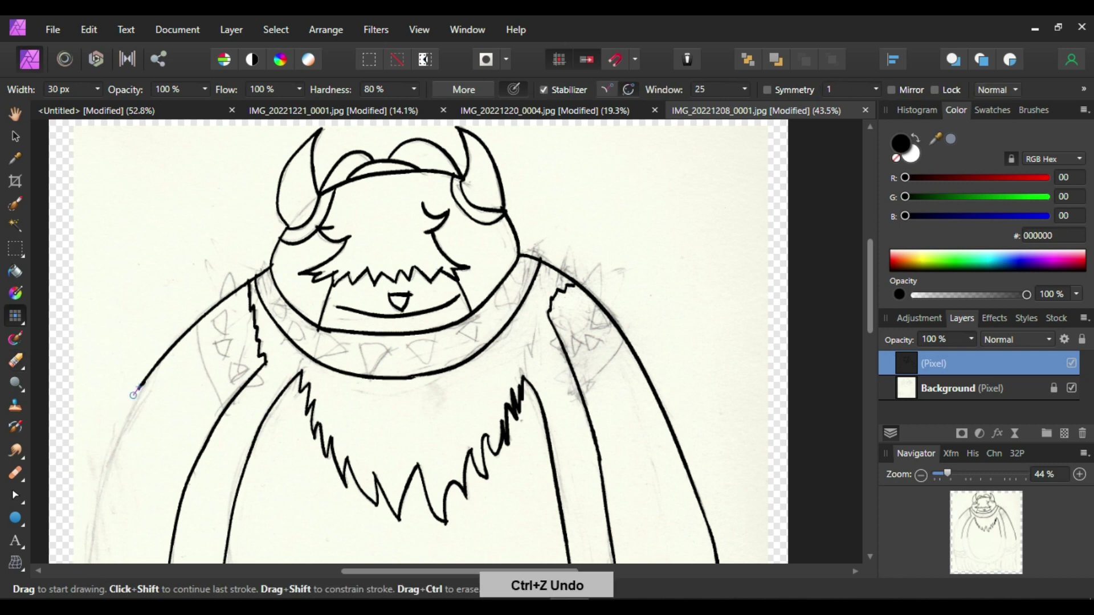
Step: Ink the armbands on both shoulders with their triangular studs and spikes
mouse_move(225, 405)
mouse_down()
mouse_move(201, 355)
mouse_move(217, 338)
mouse_up()
click(233, 360)
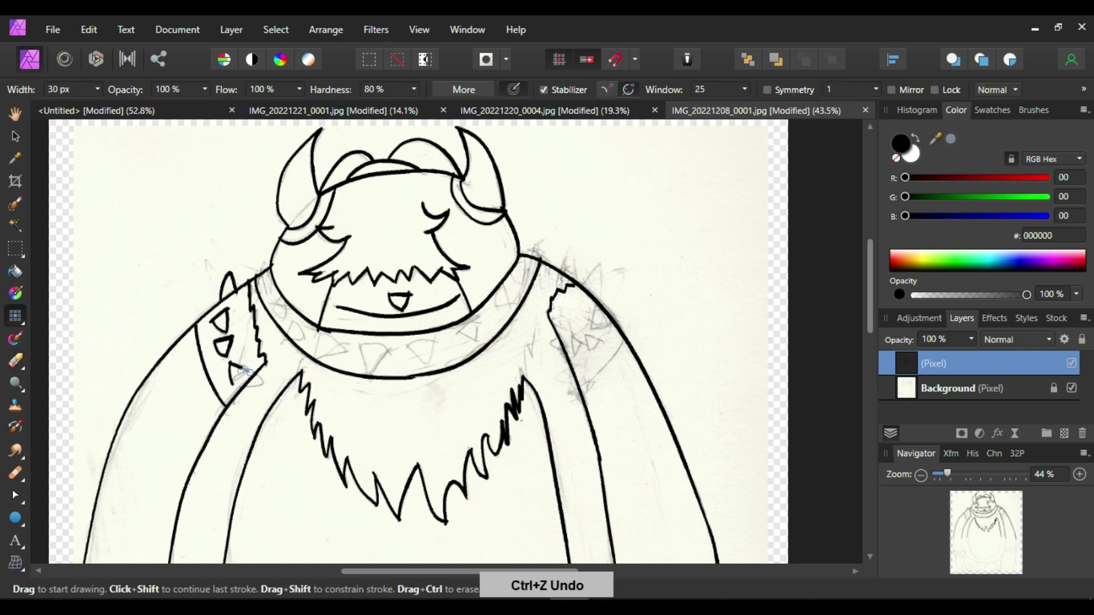
mouse_move(591, 286)
mouse_down()
mouse_move(599, 269)
mouse_move(607, 331)
mouse_move(594, 317)
mouse_up()
mouse_move(593, 339)
mouse_down()
mouse_move(584, 337)
mouse_move(615, 342)
mouse_up()
key(ctrl+z)
drag(580, 387, 626, 337)
drag(550, 341, 572, 350)
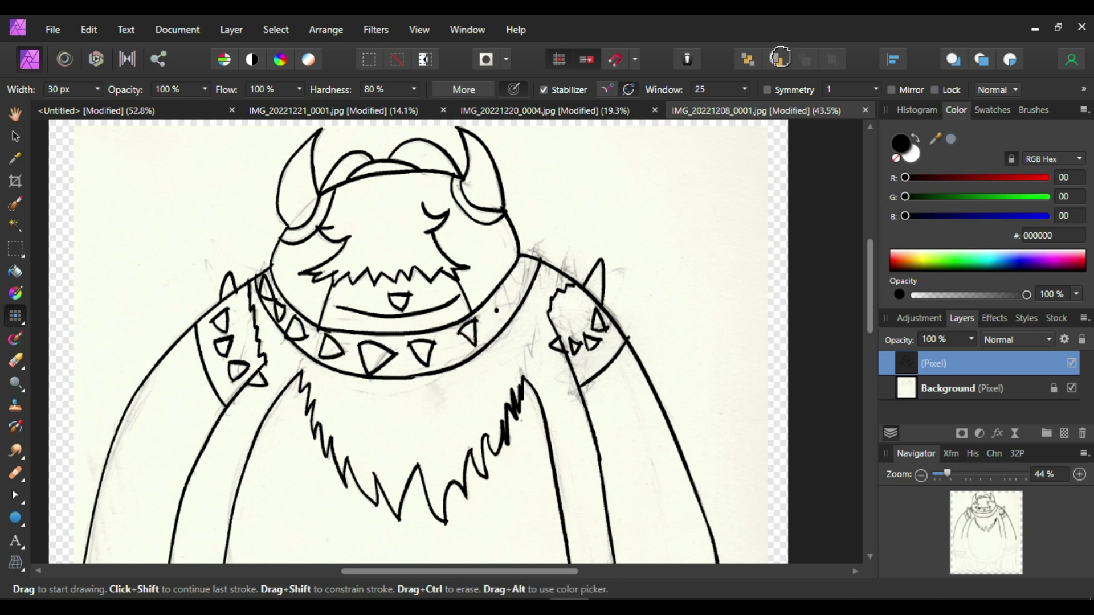
Step: Extend the outer contour of the right arm down past the wristband
scroll(419, 342, down, 5)
key(ctrl+z)
key(ctrl+z)
key(ctrl+z)
key(ctrl+z)
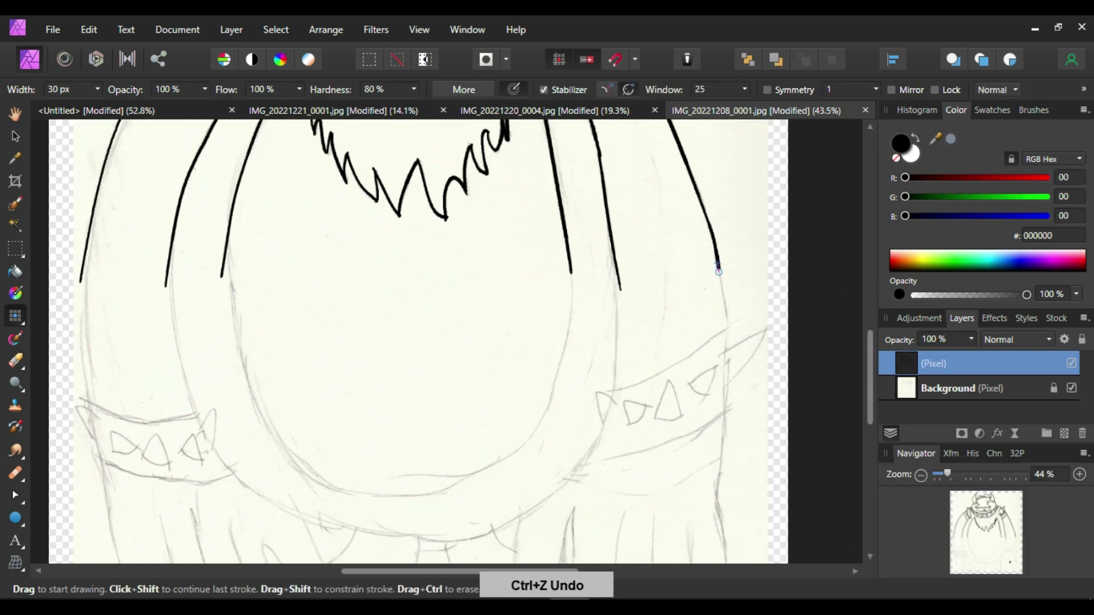
key(ctrl+shift+z)
key(ctrl+z)
key(ctrl+shift+z)
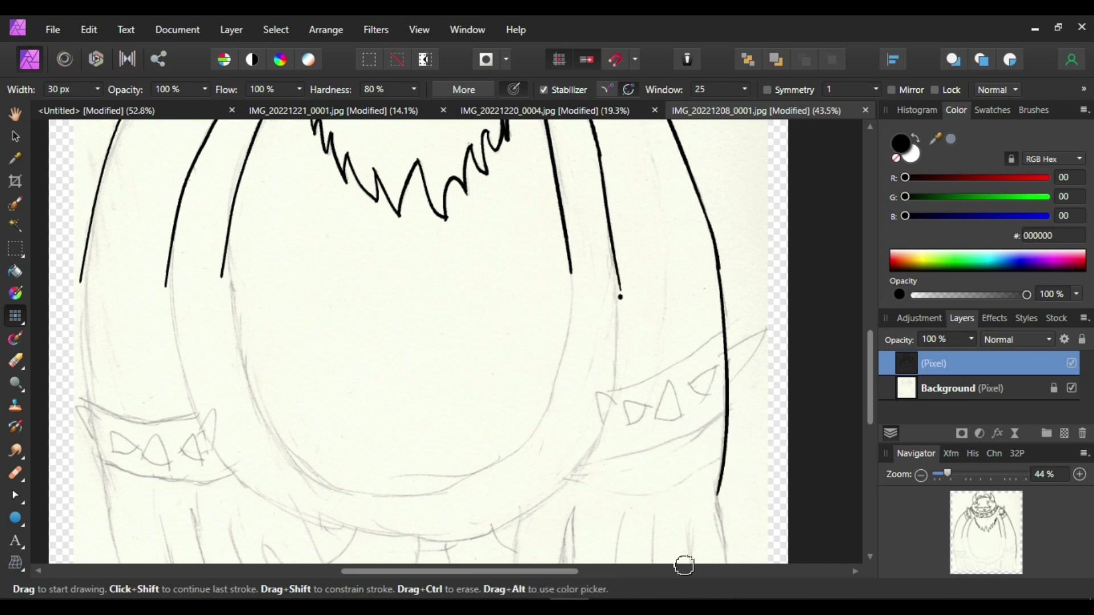
Step: Extend the inner contour of the right arm around the body and ink the lower left curve of the belly
key(ctrl+shift+z)
key(ctrl+shift+z)
key(ctrl+z)
key(ctrl+shift+z)
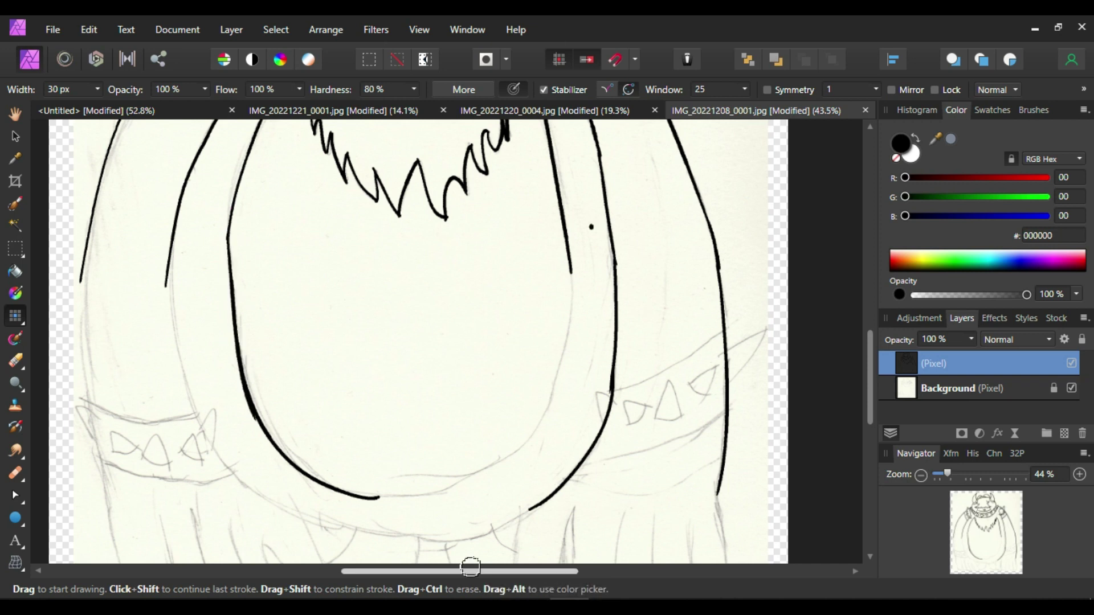
Step: Ink the right side and bottom curve of the belly to close its oval
key(ctrl+z)
drag(541, 407, 469, 488)
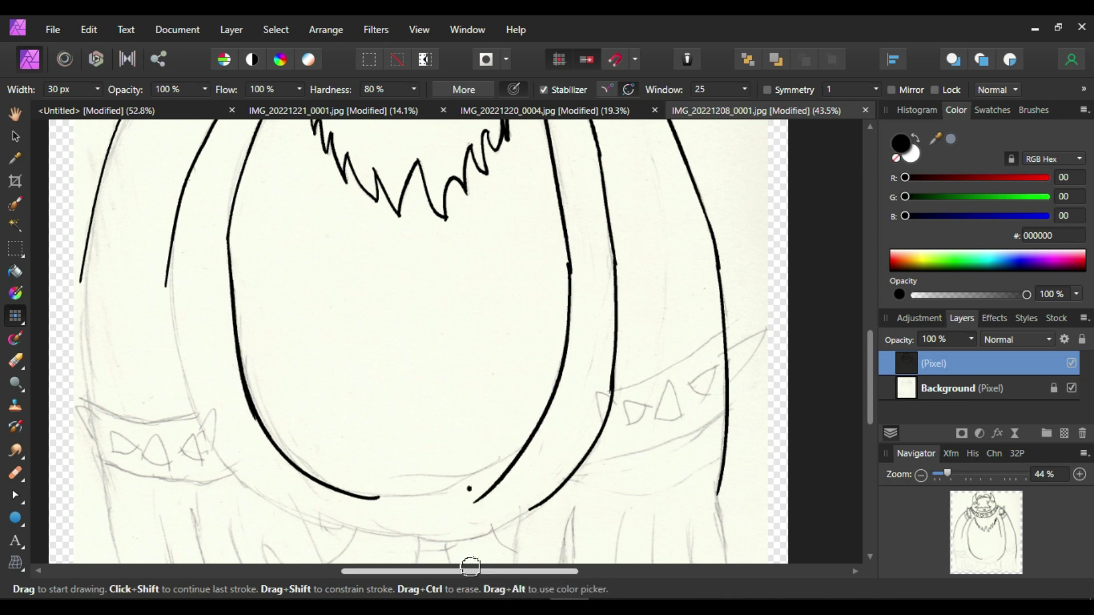
key(ctrl+z)
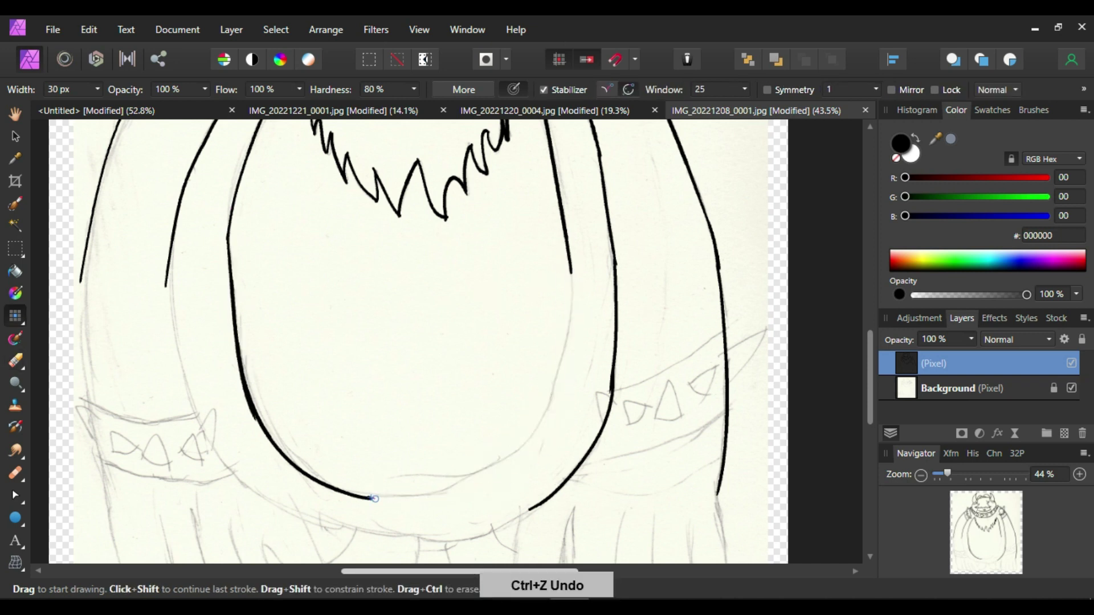
key(ctrl+z)
drag(551, 417, 500, 474)
Step: Extend the inner and outer contours of the left arm down along the sketch
drag(169, 254, 196, 346)
key(ctrl+z)
drag(168, 254, 301, 490)
key(ctrl+z)
key(ctrl+z)
drag(81, 245, 130, 575)
Step: Ink both edges of the right wristband and the lower right curve of the body
scroll(895, 503, down, 1)
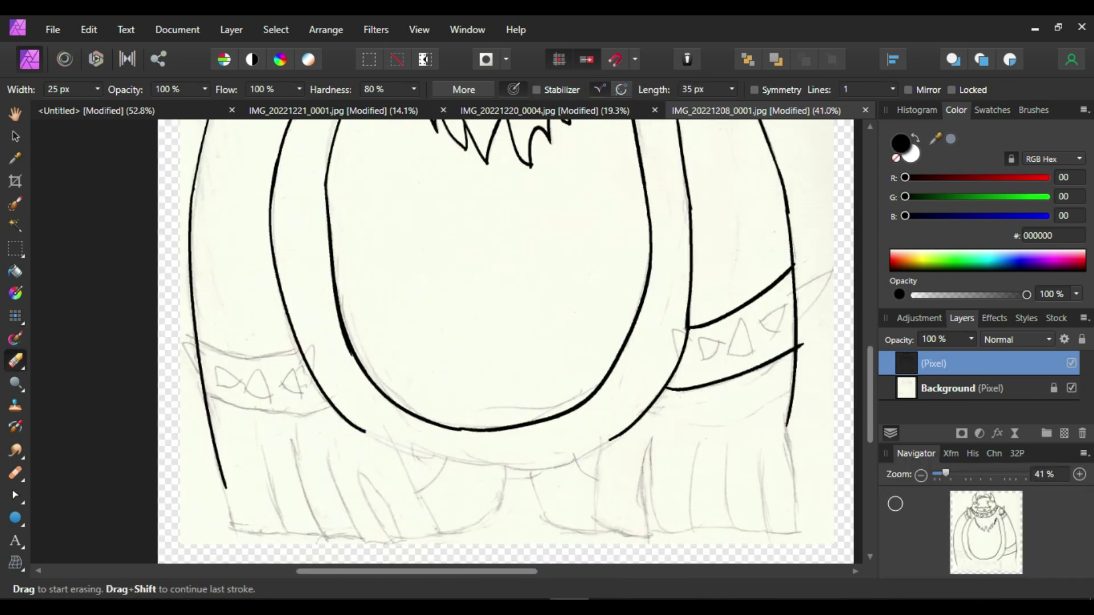
key(ctrl+z)
mouse_move(511, 467)
mouse_down()
mouse_move(604, 450)
mouse_move(652, 406)
mouse_up()
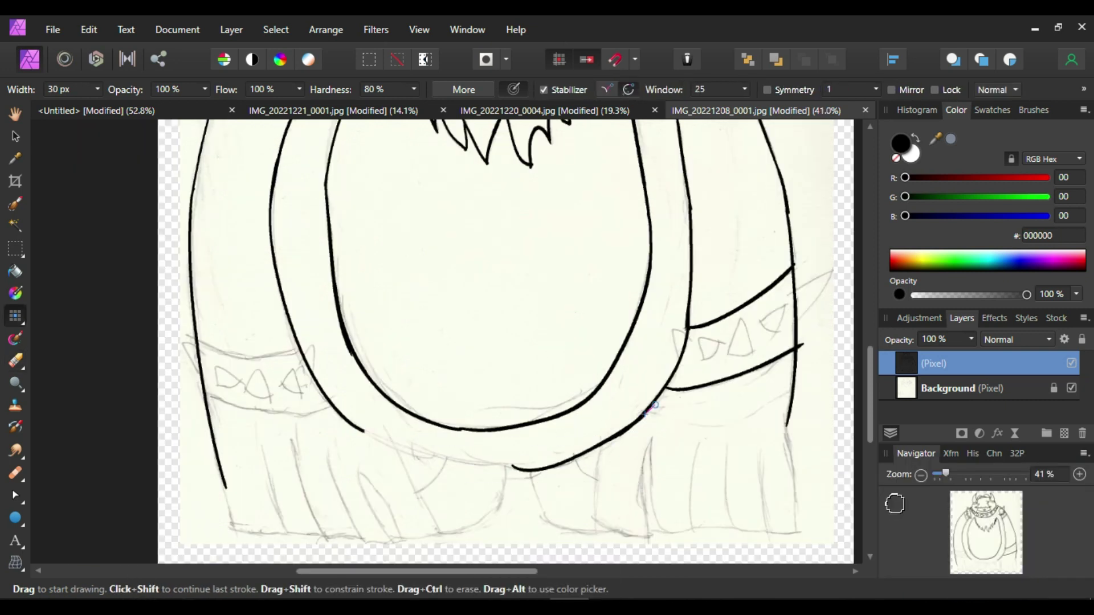
Step: Close the bottom curve of the body and ink the fringed foot on the right
mouse_move(363, 431)
mouse_down()
mouse_move(569, 467)
mouse_move(539, 473)
mouse_move(560, 474)
mouse_up()
key(ctrl+z)
key(ctrl+z)
key(ctrl+z)
drag(363, 432, 516, 472)
key(ctrl+z)
drag(363, 432, 532, 474)
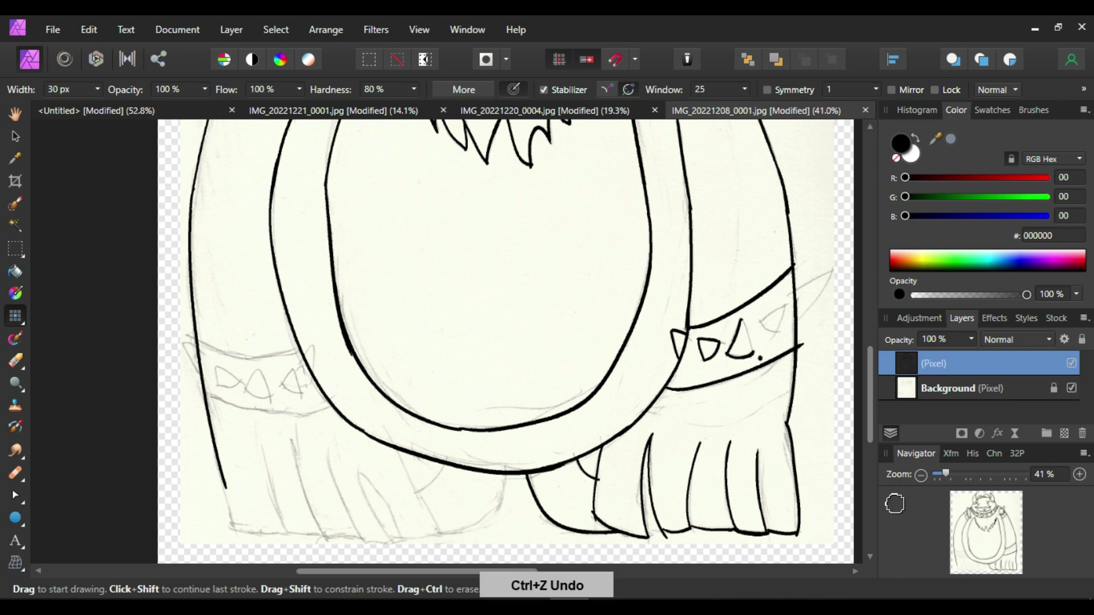
Step: Ink the remaining triangular stud and the pointed outer spike of the right wristband
mouse_move(763, 326)
mouse_down()
mouse_move(830, 268)
mouse_move(796, 322)
mouse_move(831, 262)
mouse_up()
key(ctrl+z)
key(ctrl+z)
drag(819, 306, 833, 272)
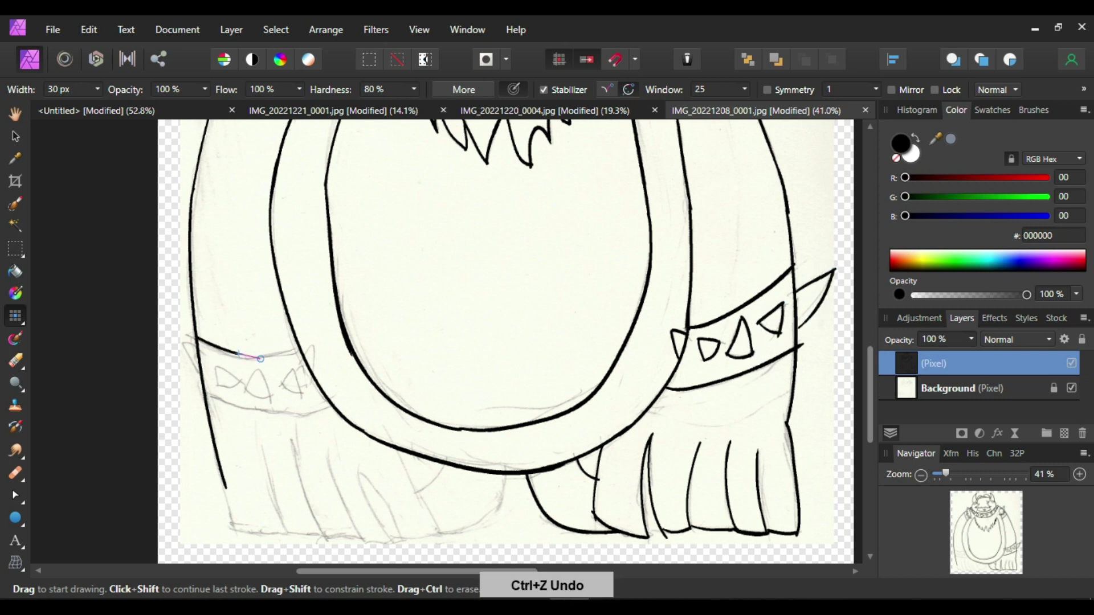
Step: Ink the left wristband's two edges with its triangular studs and side spikes
drag(200, 340, 307, 348)
drag(202, 392, 333, 399)
mouse_move(199, 348)
mouse_down()
mouse_move(274, 393)
mouse_move(235, 383)
mouse_up()
Step: Extend the left arm's outer line to the ground and ink the left foot's outline
drag(226, 488, 238, 535)
key(ctrl+z)
mouse_move(416, 492)
mouse_down()
mouse_move(396, 446)
mouse_move(417, 541)
mouse_move(449, 528)
mouse_move(397, 539)
mouse_up()
key(ctrl+z)
key(ctrl+z)
key(ctrl+z)
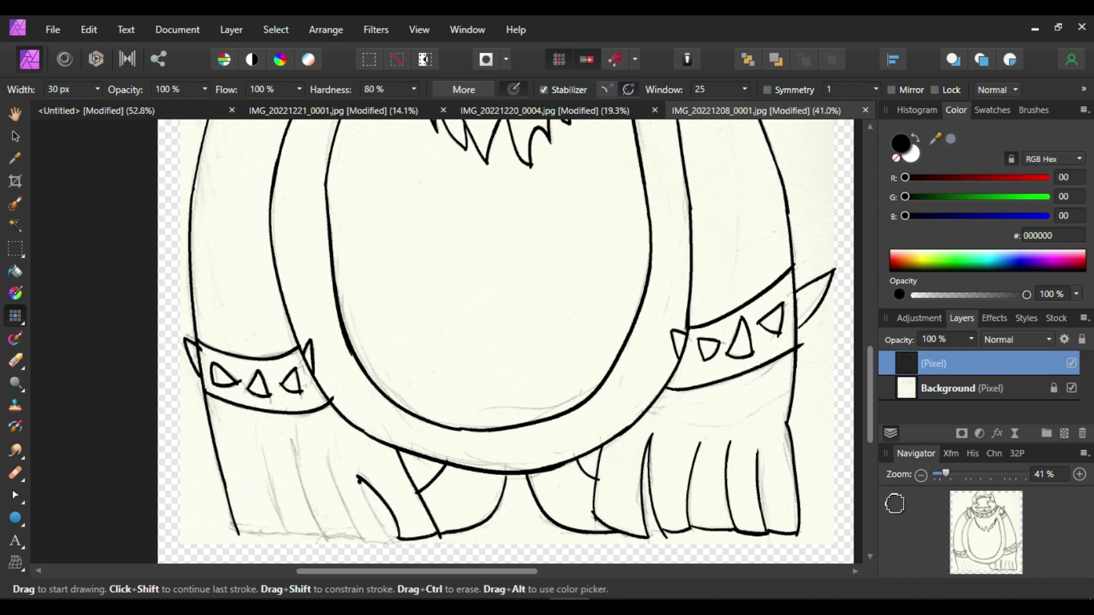
Step: Ink the fringe strands and the bottom edge of the fur on the left foot
drag(358, 480, 393, 541)
key(ctrl+z)
mouse_move(328, 454)
mouse_down()
mouse_move(351, 536)
mouse_move(238, 531)
mouse_up()
key(ctrl+z)
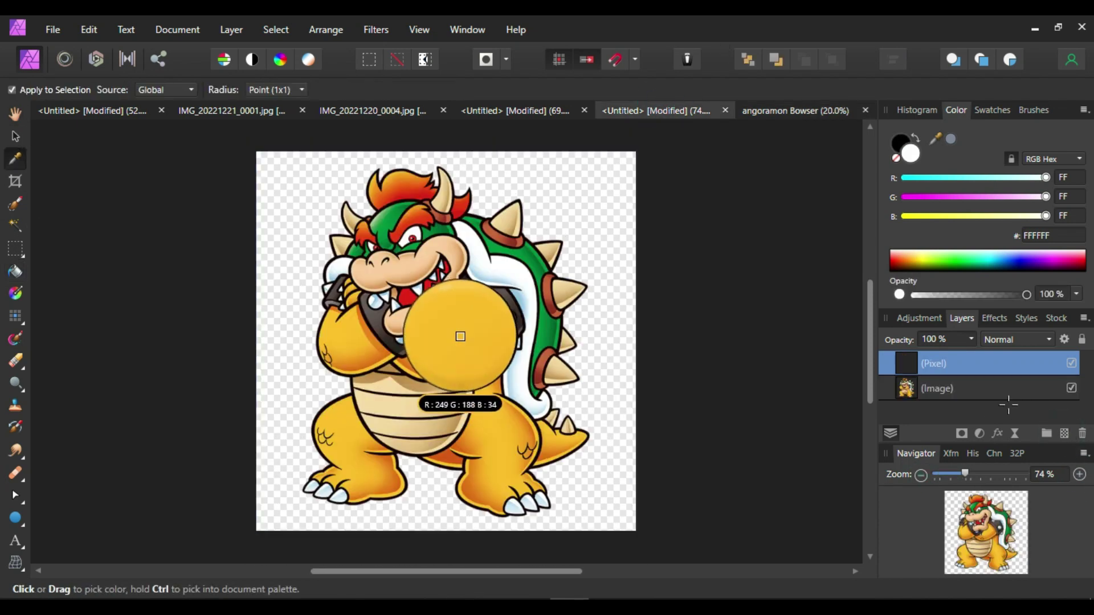
Step: Fill the collar and armbands with 38302C and their spikes with D2E9F8 from the Bowser reference, and sample its tan DAB678
drag(459, 330, 464, 306)
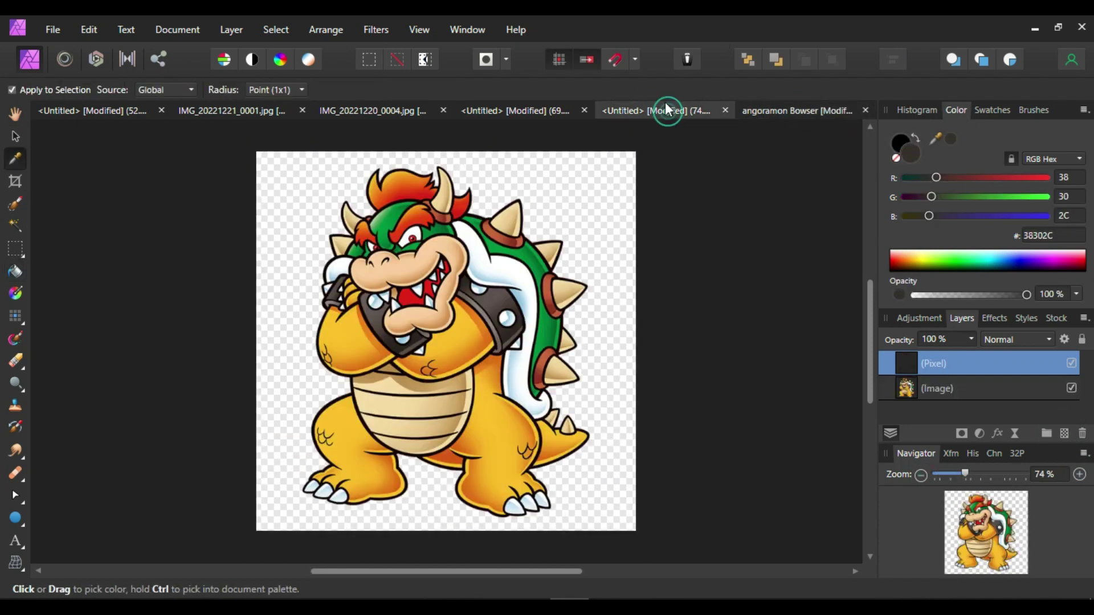
key(ctrl+z)
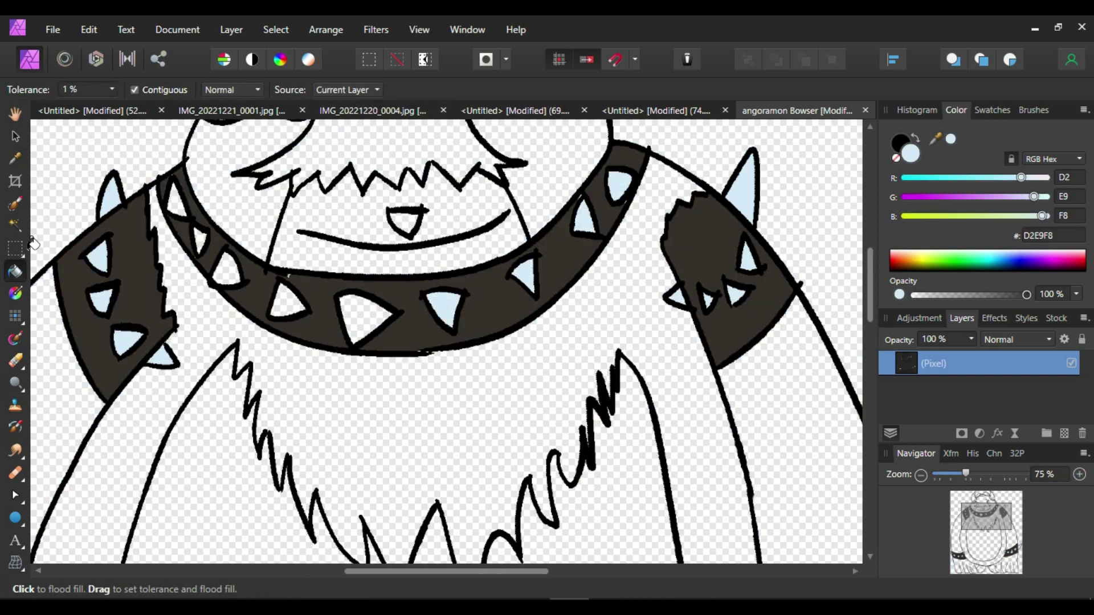
click(647, 104)
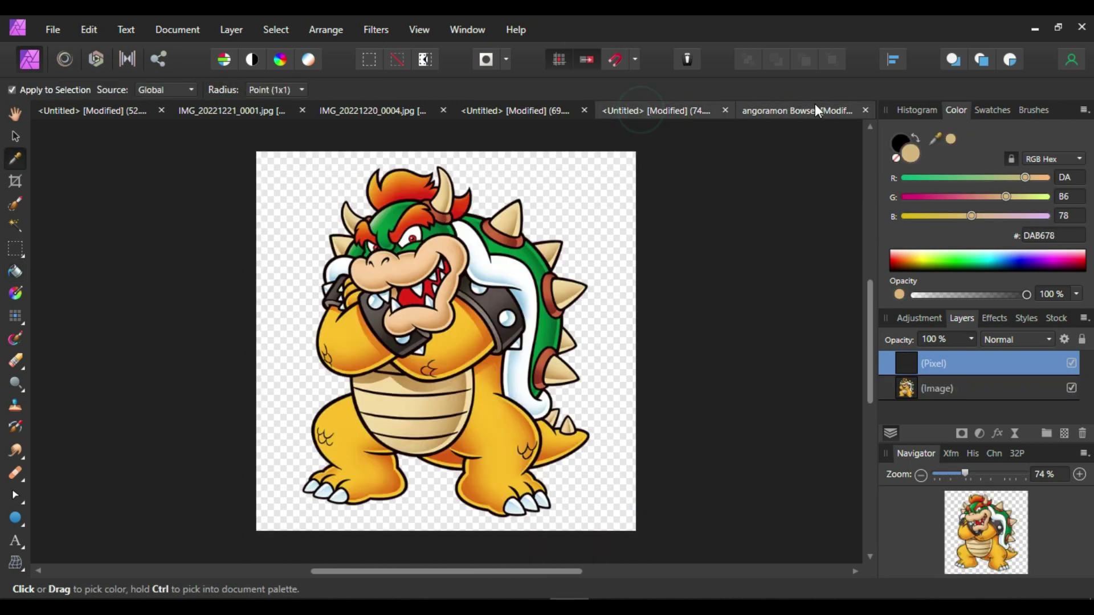
click(489, 111)
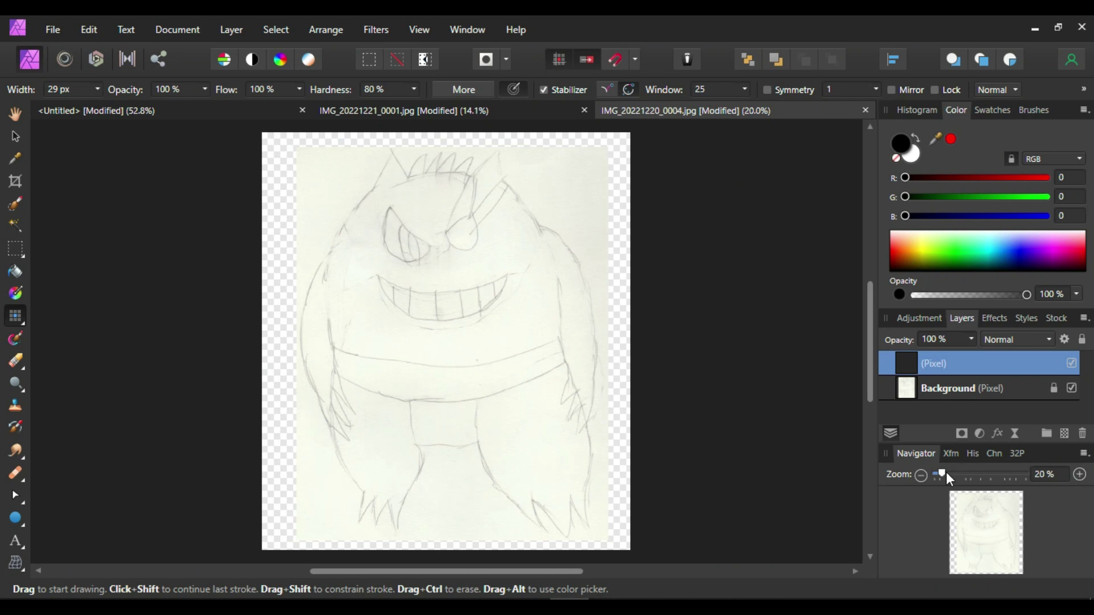
Step: Ink the right ear and the upper eyepatch strap on the grinning monster sketch in IMG_20221220_0004.jpg
click(945, 472)
key(ctrl+z)
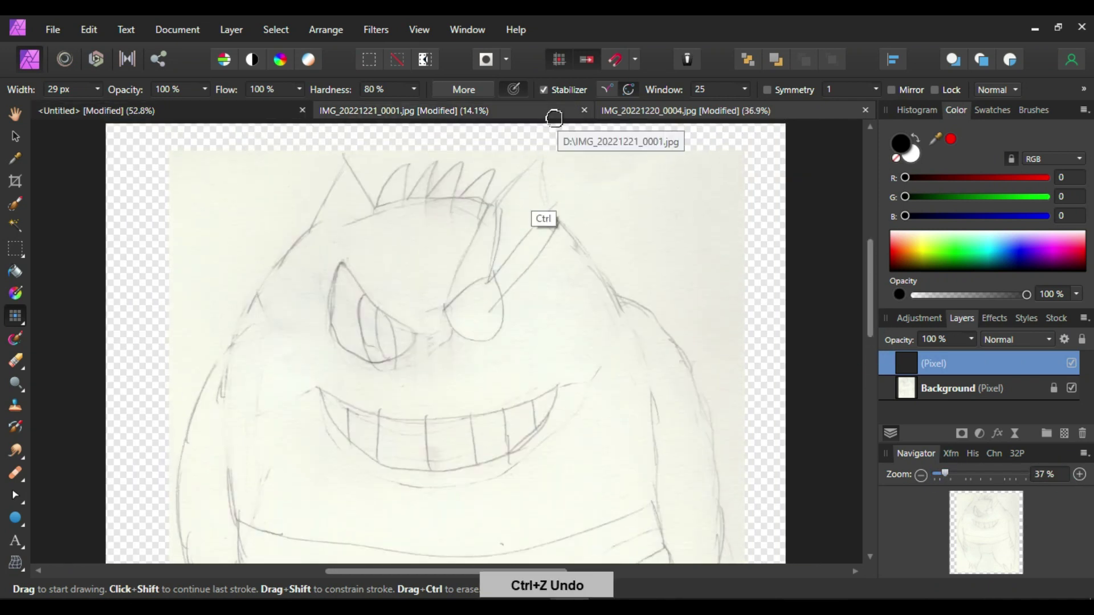
mouse_move(539, 151)
mouse_down()
mouse_move(496, 215)
mouse_move(488, 275)
mouse_up()
drag(493, 209, 481, 280)
key(ctrl+z)
drag(483, 278, 438, 322)
key(ctrl+z)
key(ctrl+z)
key(ctrl+shift+z)
key(e)
key(b)
Step: Ink the round eyepatch and its slanted strap running up to the side of the head
mouse_move(501, 208)
mouse_down()
mouse_move(491, 276)
mouse_move(450, 297)
mouse_move(471, 310)
mouse_move(467, 245)
mouse_move(501, 287)
mouse_move(500, 319)
mouse_up()
key(ctrl+z)
key(ctrl+z)
key(ctrl+z)
key(ctrl+z)
key(ctrl+z)
drag(562, 219, 501, 296)
key(ctrl+z)
Step: Ink both sides of the grinning monster's head and the row of hair spikes on top
mouse_move(373, 205)
mouse_down()
mouse_move(498, 206)
mouse_move(343, 161)
mouse_move(230, 365)
mouse_up()
key(ctrl+z)
drag(564, 222, 608, 286)
key(ctrl+z)
drag(564, 222, 618, 283)
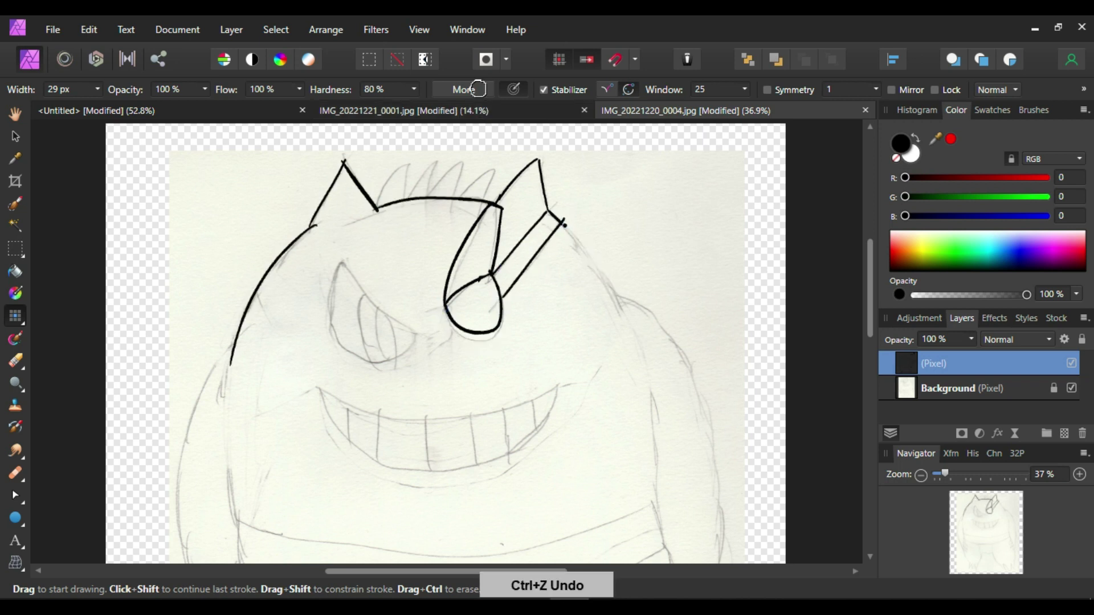
drag(401, 200, 433, 162)
drag(456, 199, 500, 166)
Step: Ink the outline of the angry left eye, with a slanted upper lid and a rounded lower edge
drag(341, 261, 354, 265)
key(ctrl+z)
mouse_move(349, 337)
mouse_down()
mouse_move(330, 302)
mouse_move(393, 362)
mouse_up()
key(ctrl+z)
key(ctrl+z)
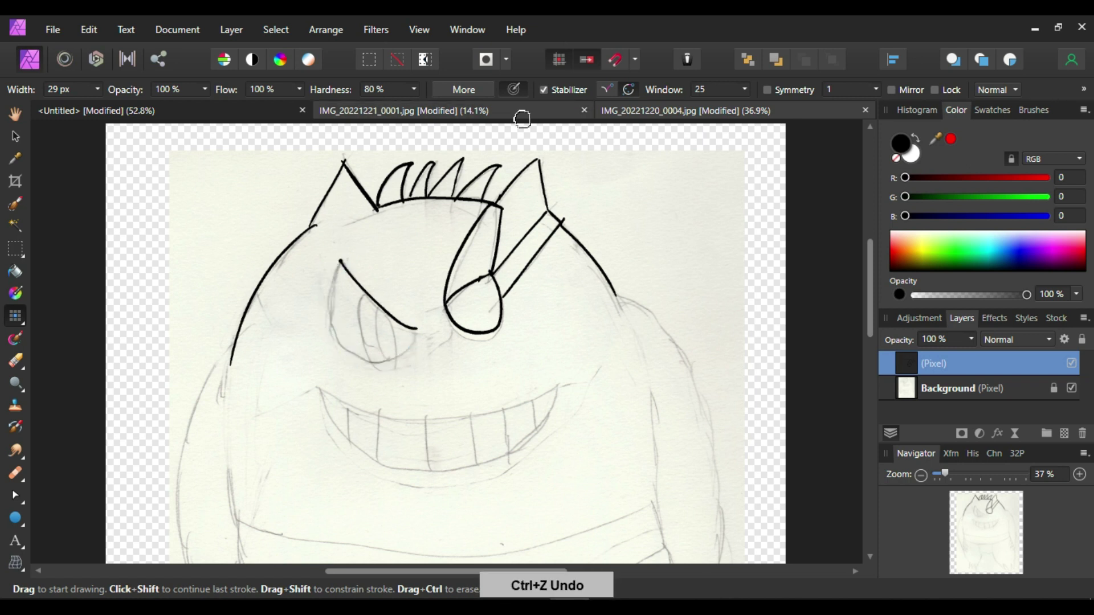
key(ctrl+z)
drag(352, 246, 417, 333)
key(ctrl+z)
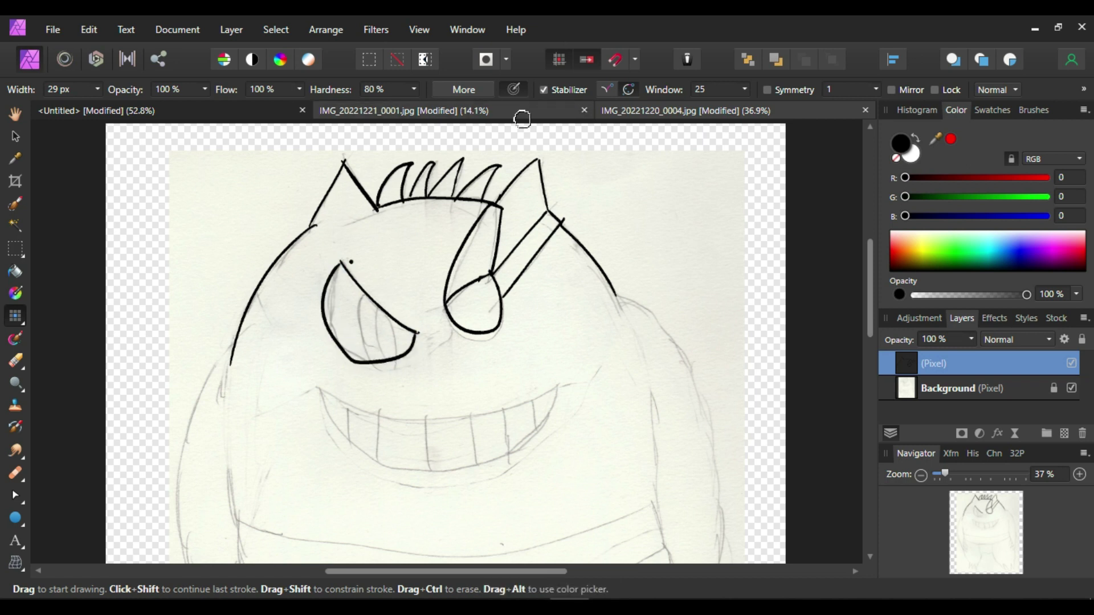
key(ctrl+z)
drag(332, 307, 334, 324)
drag(380, 364, 325, 288)
Step: Ink the curved iris and slit pupil lines inside the left eye
drag(360, 302, 365, 358)
drag(376, 299, 379, 362)
drag(392, 319, 394, 362)
Step: Ink the upper and lower curves of the wide grin around the teeth
mouse_move(319, 387)
mouse_down()
mouse_move(555, 381)
mouse_move(360, 433)
mouse_up()
key(ctrl+z)
key(ctrl+z)
key(ctrl+shift+z)
key(ctrl+shift+z)
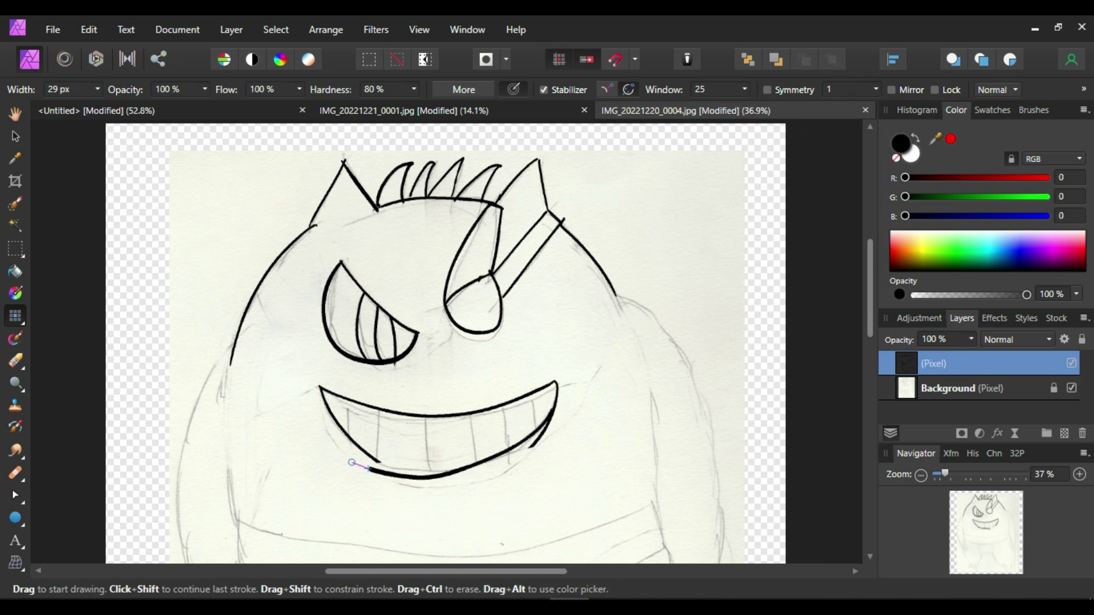
key(ctrl+z)
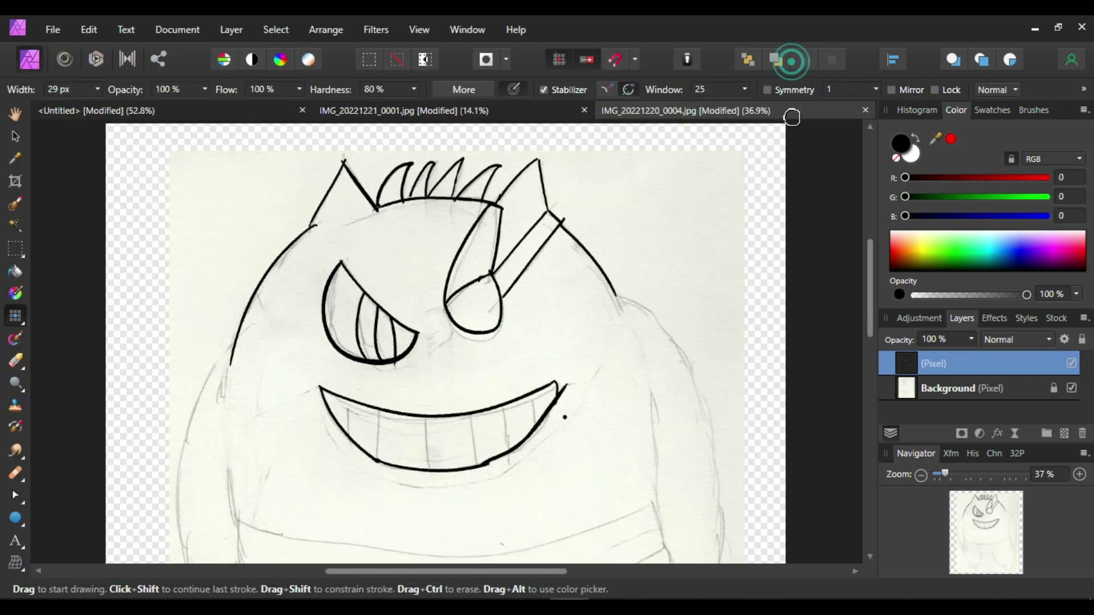
Step: Undo the overshooting strokes at the grin's right corner and re-ink that part of the lower lip
key(ctrl+z)
key(ctrl+z)
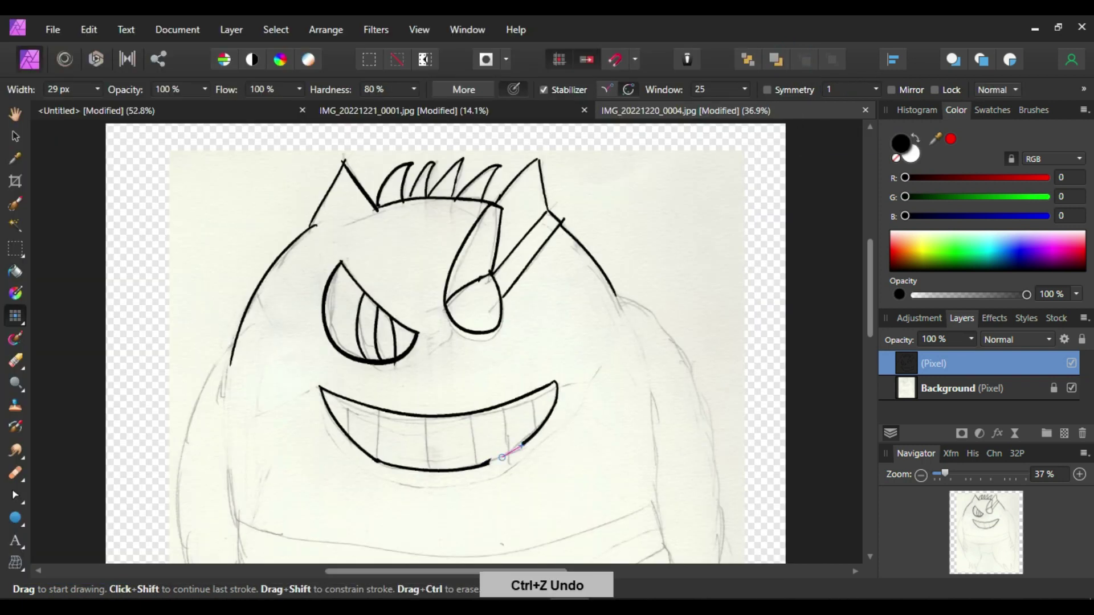
key(ctrl+z)
Step: Ink the outer contours of both arms from the shoulders down to the hands
drag(617, 295, 704, 561)
key(ctrl+z)
click(615, 297)
key(ctrl+z)
drag(617, 295, 704, 558)
key(ctrl+z)
mouse_move(617, 295)
mouse_down()
mouse_move(728, 530)
mouse_move(732, 564)
mouse_up()
key(ctrl+z)
drag(229, 364, 185, 562)
scroll(862, 352, down, 4)
key(ctrl+z)
mouse_move(717, 192)
mouse_down()
mouse_move(721, 282)
mouse_move(692, 453)
mouse_up()
Step: Ink the inner edges of both arms and the jagged claws of both hands
drag(648, 171, 656, 397)
key(ctrl+z)
mouse_move(230, 256)
mouse_down()
mouse_move(245, 353)
mouse_move(277, 418)
mouse_move(262, 470)
mouse_up()
key(ctrl+z)
mouse_move(234, 293)
mouse_down()
mouse_move(656, 280)
mouse_move(239, 334)
mouse_up()
key(ctrl+z)
key(ctrl+z)
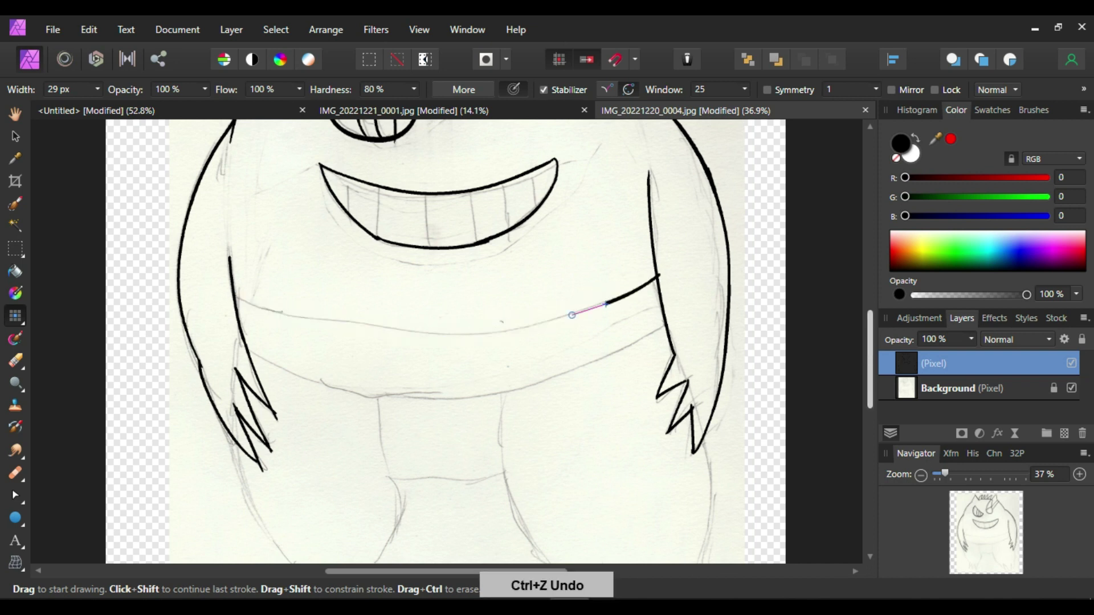
Step: Ink the upper and lower edges of the belt curving across the belly between the arms
mouse_move(660, 274)
mouse_down()
mouse_move(535, 316)
mouse_move(240, 333)
mouse_up()
key(ctrl+z)
drag(231, 292, 658, 276)
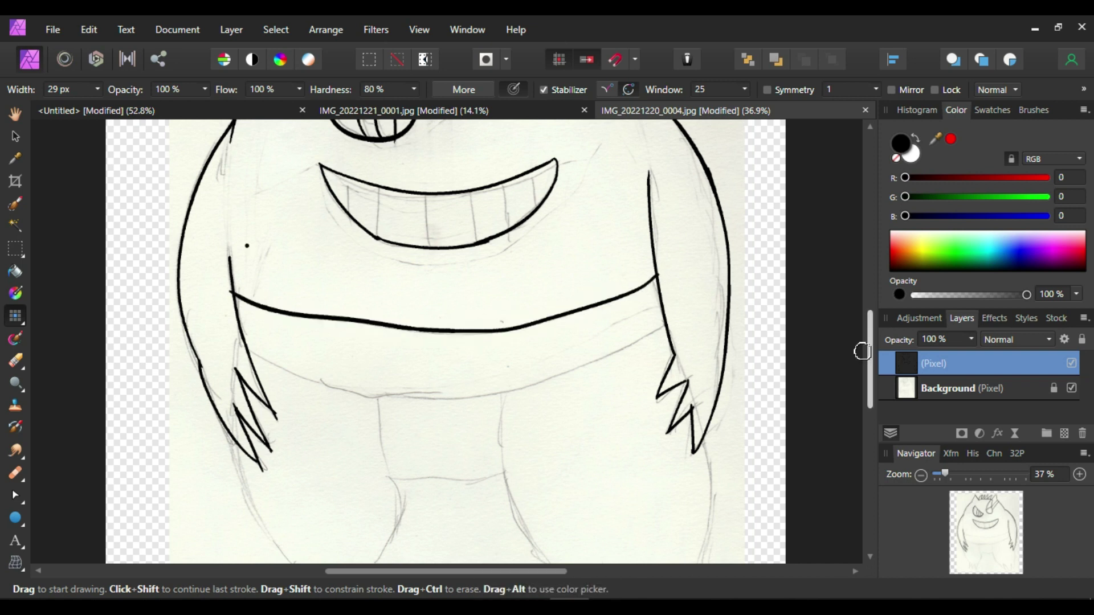
key(ctrl+z)
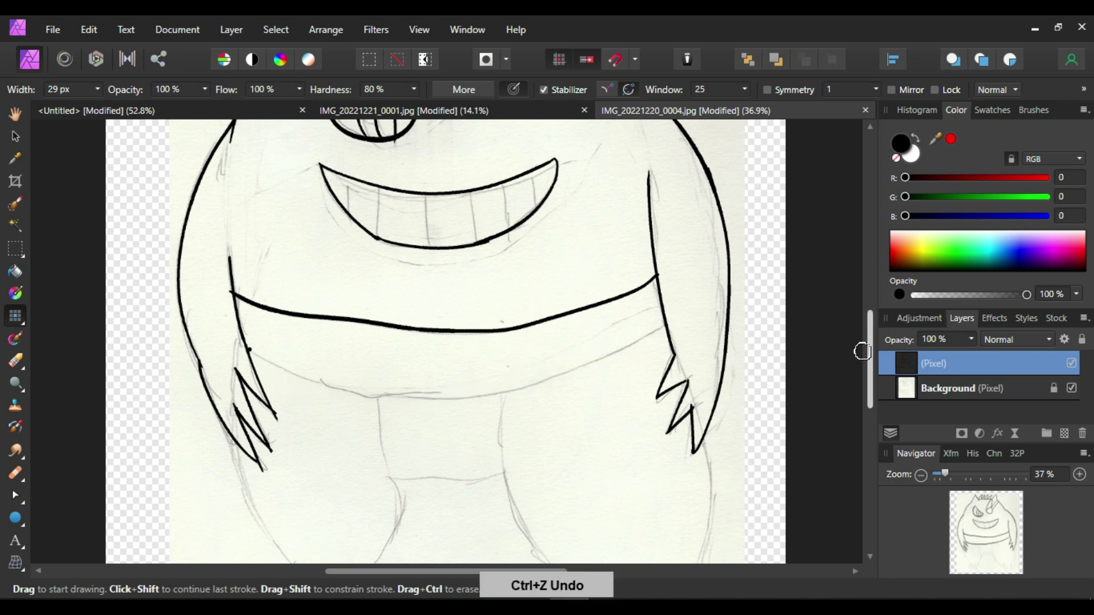
drag(245, 353, 667, 326)
drag(419, 397, 538, 379)
key(ctrl+z)
Step: Ink the sides and lower edge of the loincloth flap hanging below the belt
drag(376, 396, 390, 478)
drag(509, 392, 507, 469)
key(ctrl+z)
drag(390, 477, 507, 468)
Step: Ink the inner and outer contours of the right leg down to its clawed foot
drag(869, 366, 862, 420)
mouse_move(507, 290)
mouse_down()
mouse_move(640, 477)
mouse_move(715, 456)
mouse_up()
key(ctrl+z)
mouse_move(704, 262)
mouse_down()
mouse_move(712, 399)
mouse_move(710, 360)
mouse_move(697, 396)
mouse_up()
key(ctrl+z)
key(ctrl+z)
Step: Ink the inner and outer contours of the left leg down to its clawed foot
drag(399, 298, 353, 448)
key(ctrl+z)
mouse_move(399, 297)
mouse_down()
mouse_move(349, 456)
mouse_move(280, 441)
mouse_up()
drag(234, 256, 294, 387)
key(ctrl+z)
key(ctrl+0)
key(ctrl+z)
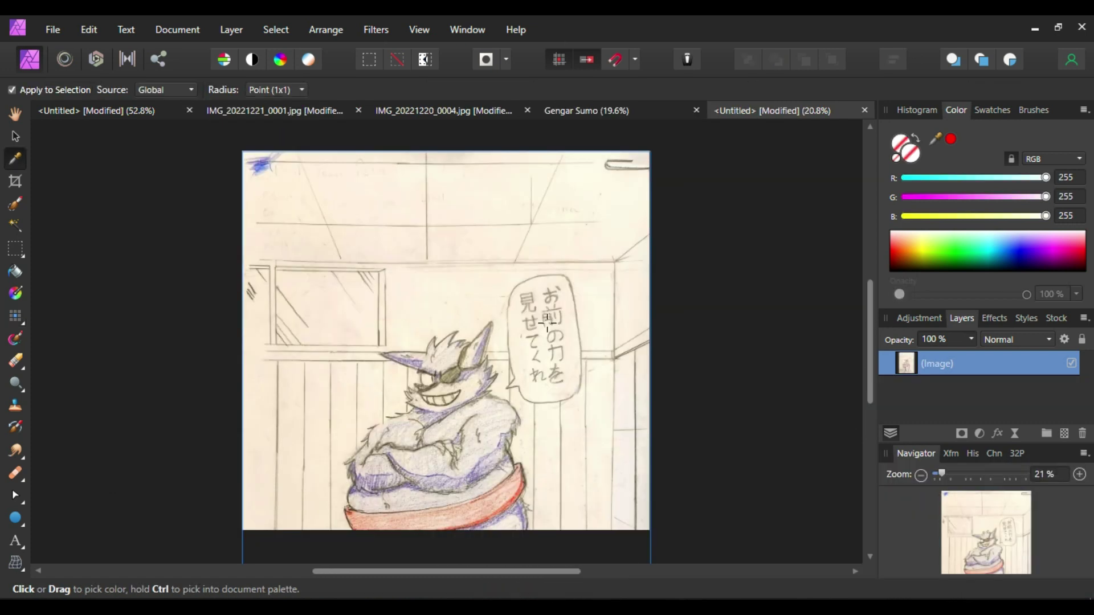
Step: Sample the reference sketch's purple fur over a new pixel layer and darken it to R 94, G 64, B 136 in the Gengar Sumo document
key(ctrl+shift+n)
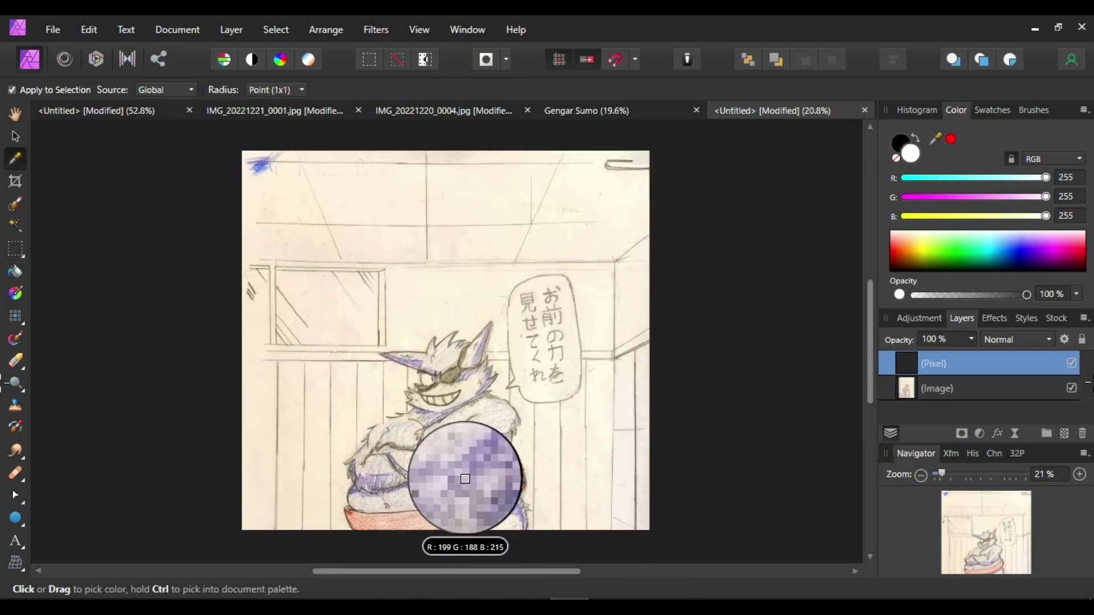
click(472, 475)
click(587, 110)
key(h)
drag(966, 177, 957, 178)
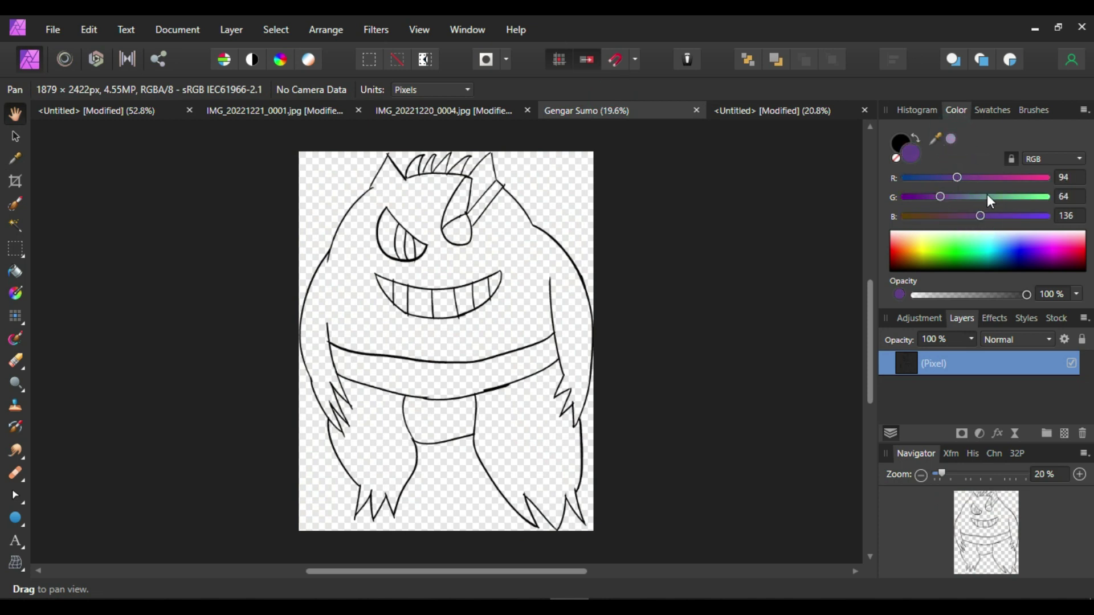
Step: Flood-fill both legs of the Gengar line art with the dark purple
click(15, 271)
key(ctrl+z)
drag(870, 345, 868, 385)
key(ctrl+z)
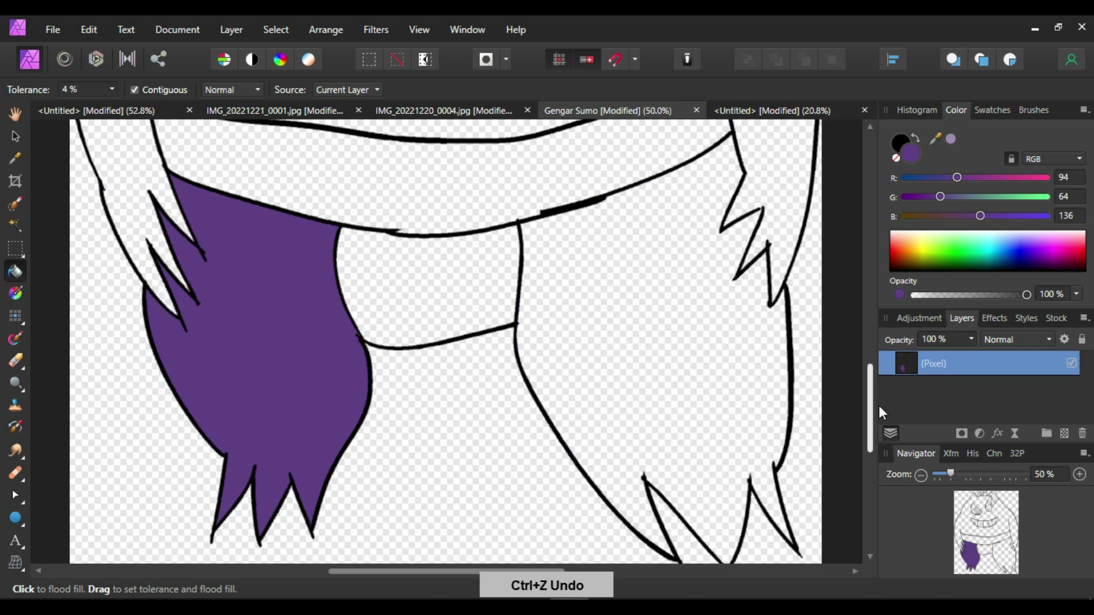
drag(868, 386, 868, 362)
click(739, 210)
key(ctrl+z)
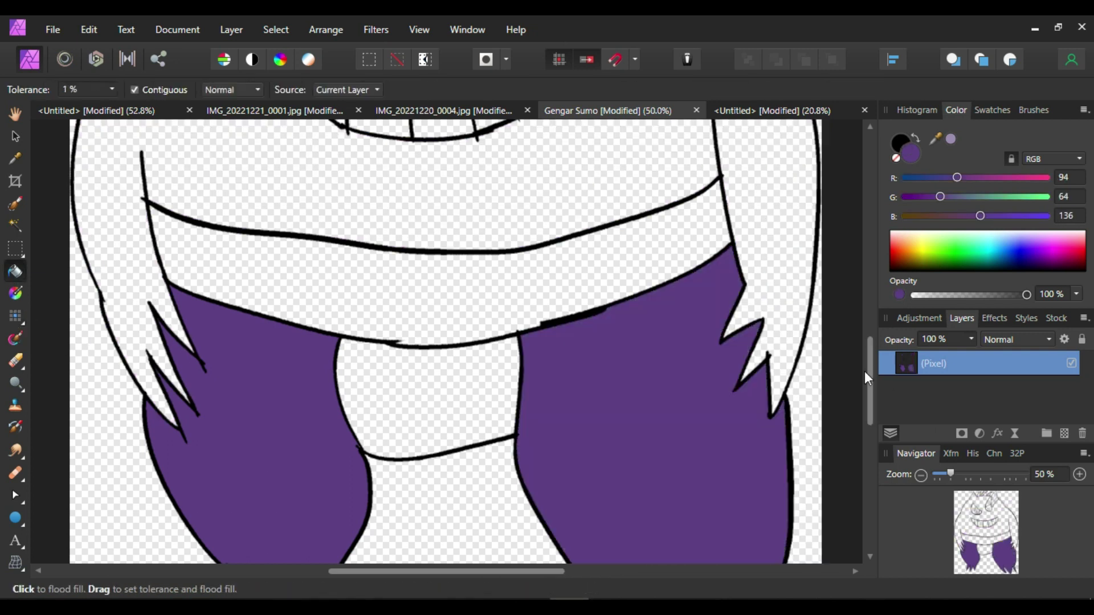
Step: Flood-fill the body, arms, head, ears and hair spikes with the same purple
mouse_move(870, 376)
mouse_down()
mouse_move(872, 273)
mouse_move(886, 235)
mouse_up()
key(ctrl+z)
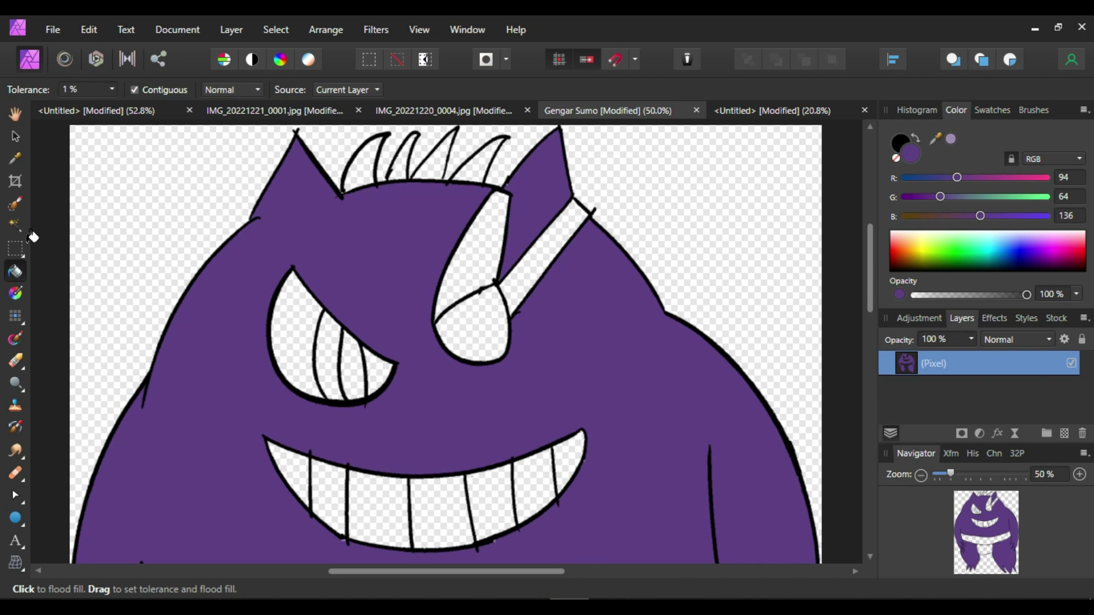
key(ctrl+z)
Step: Sample the cream colour of the reference character's eye and fill the outer part of Gengar's left eye with it
key(b)
key(i)
click(777, 110)
drag(433, 365, 426, 376)
click(608, 110)
key(g)
click(303, 353)
Step: Adjust the fill colour to pale yellow and fill both parts of the iris
drag(1022, 216, 993, 216)
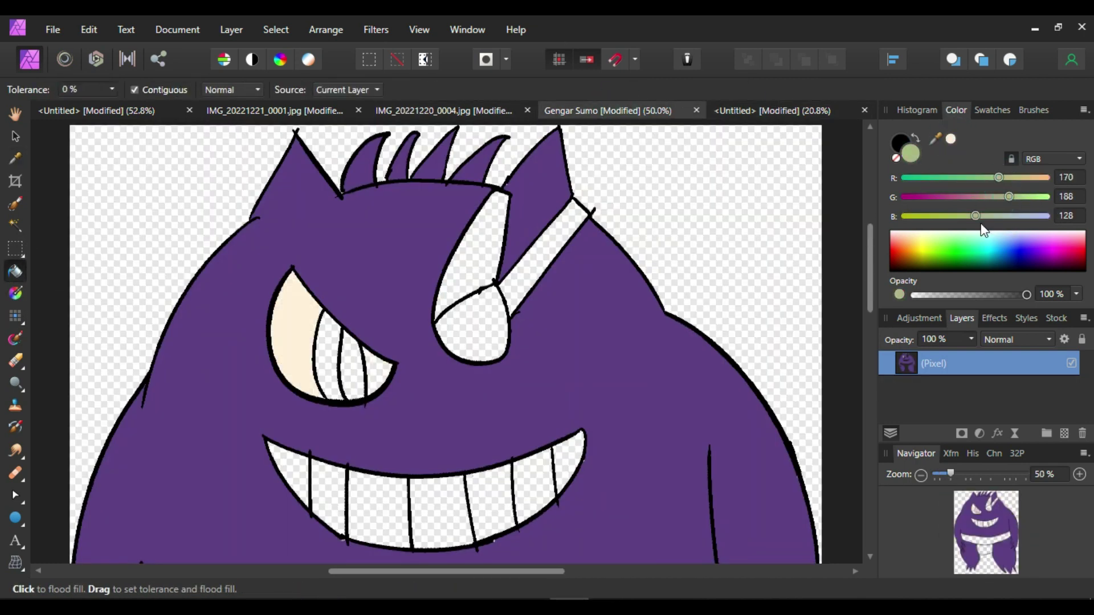
click(325, 364)
click(376, 373)
Step: Fill the white of the left eye and the teeth in the grin with pure white, RGB 255, 255, 255
click(291, 342)
click(288, 473)
click(439, 512)
click(569, 455)
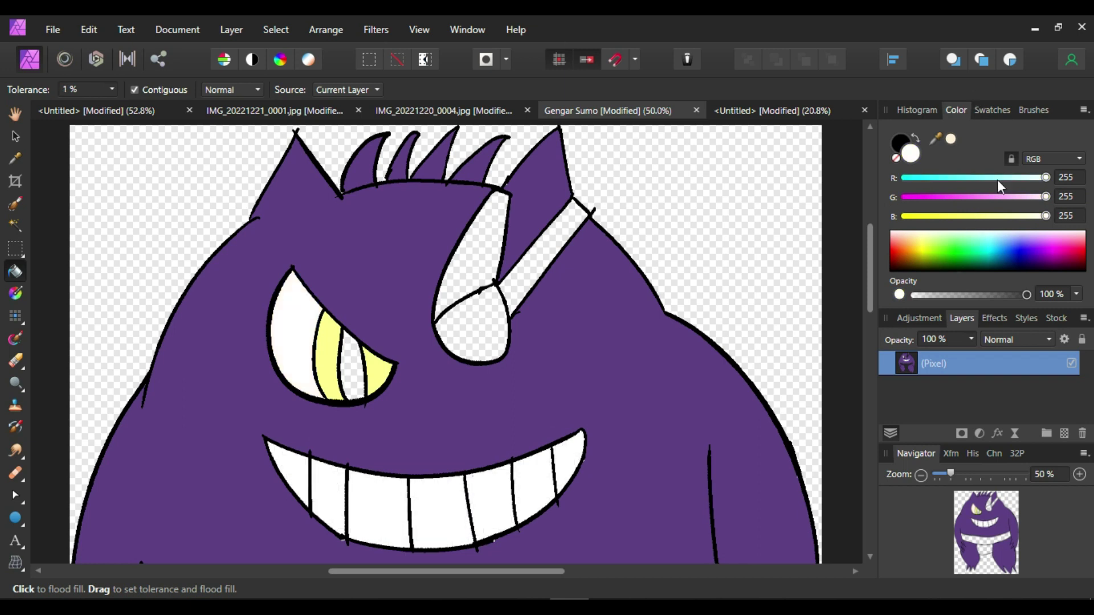
Step: Darken the fill colour to near black and fill the slit pupil
drag(1045, 178, 917, 178)
drag(926, 215, 908, 216)
drag(1046, 197, 908, 197)
click(353, 365)
Step: Fill the two eye-patch straps with near black, R 23, G 23, B 22
click(473, 239)
key(ctrl+z)
drag(473, 239, 547, 250)
key(ctrl+z)
key(ctrl+z)
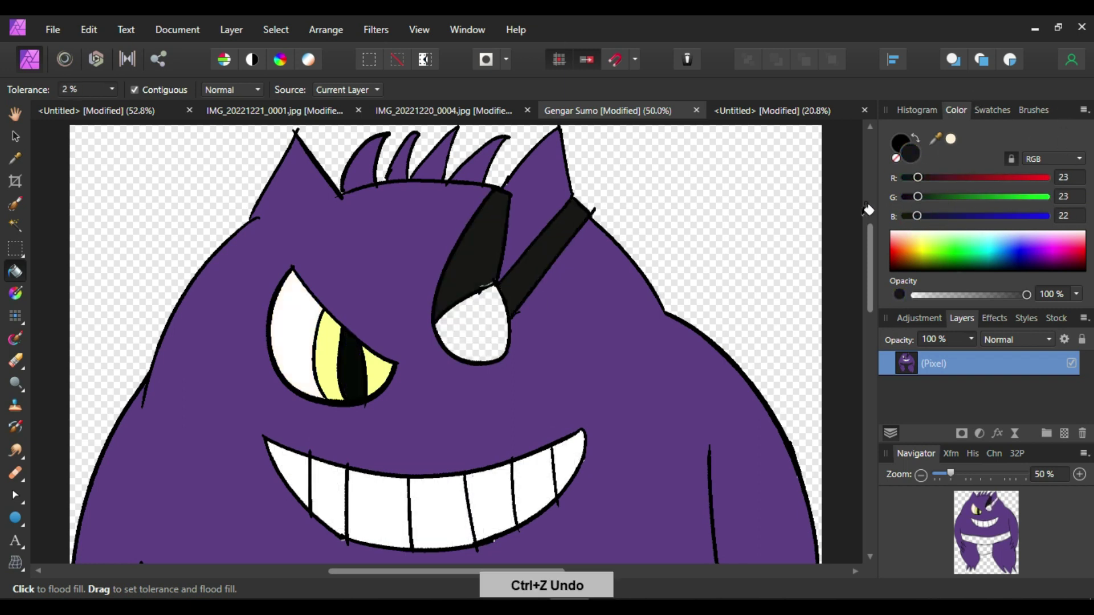
Step: Sample the red belt colour from the reference sketch and lower its green and blue values for the Gengar belt
drag(869, 212, 866, 354)
click(772, 110)
key(i)
click(514, 459)
click(608, 110)
key(g)
drag(959, 196, 933, 196)
drag(940, 216, 924, 216)
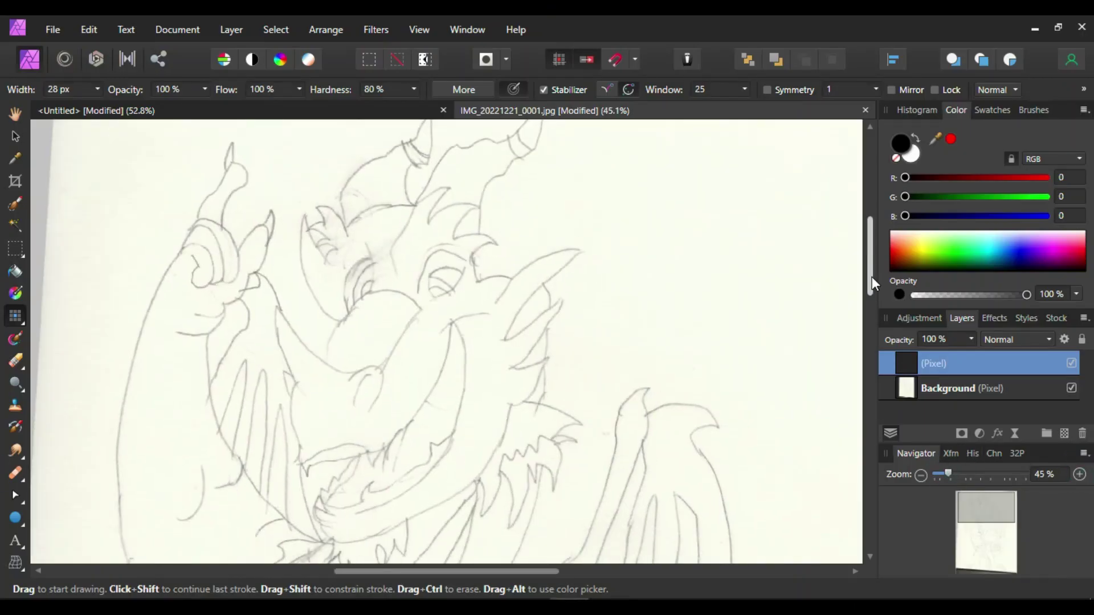
Step: Ink the dragon's left horn on the IMG_20221221_0001 sketch, including its pointed tip, band and base
drag(871, 276, 870, 251)
key(ctrl+z)
mouse_move(428, 178)
mouse_down()
mouse_move(411, 209)
mouse_move(431, 226)
mouse_move(427, 177)
mouse_up()
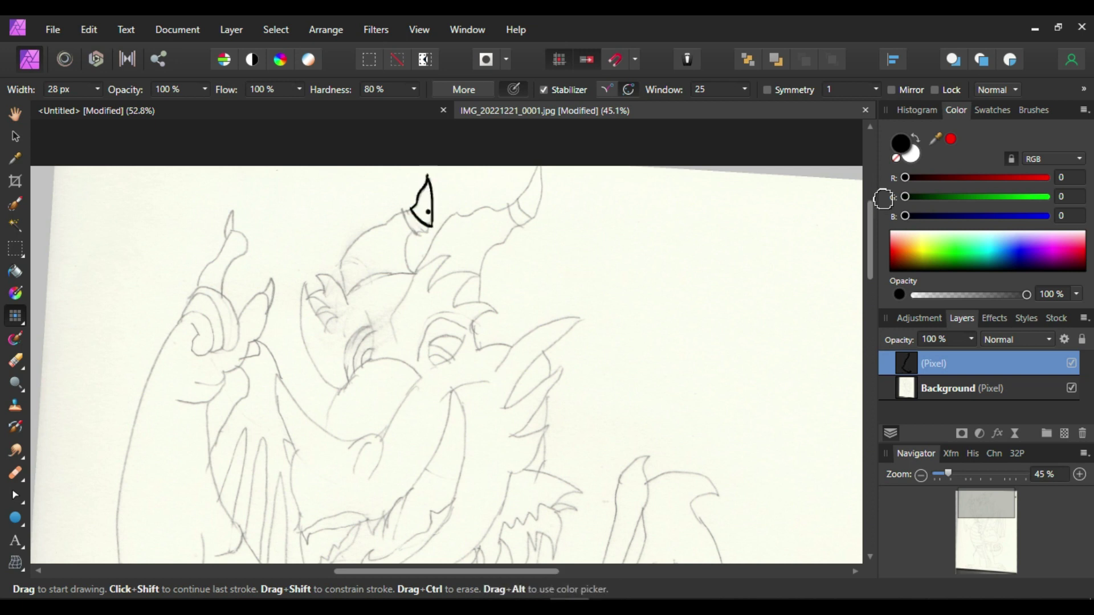
mouse_move(390, 223)
mouse_down()
mouse_move(355, 240)
mouse_move(405, 212)
mouse_move(427, 233)
mouse_move(418, 275)
mouse_up()
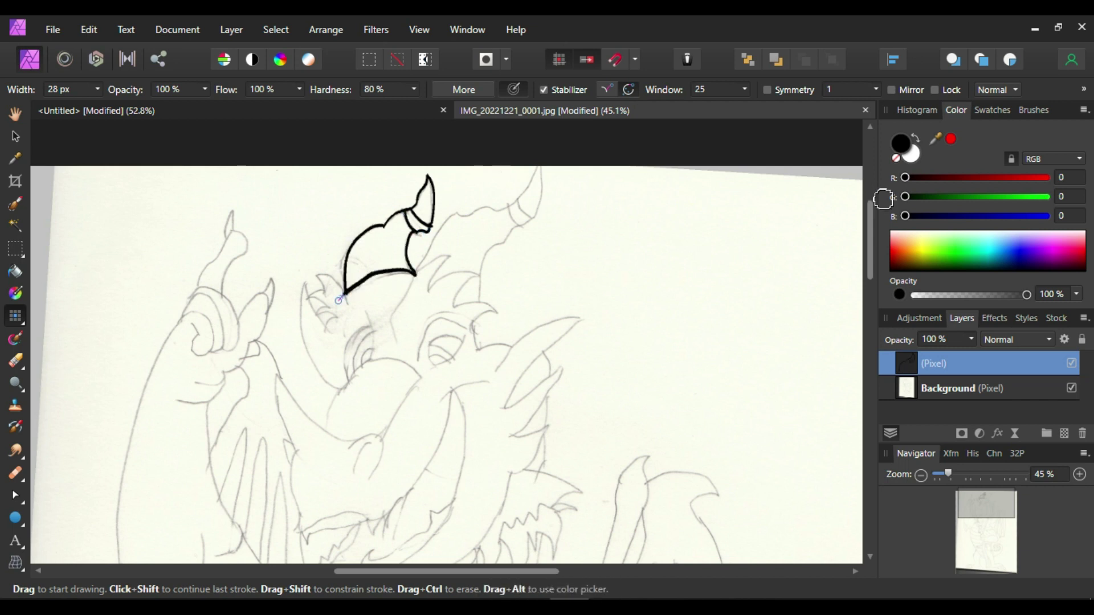
drag(423, 228, 418, 269)
key(ctrl+z)
Step: Ink the dragon's right horn with its pointed tip, band, wavy upper edge and rear edge
mouse_move(540, 167)
mouse_down()
mouse_move(516, 216)
mouse_move(533, 220)
mouse_move(504, 243)
mouse_up()
key(ctrl+z)
mouse_move(515, 201)
mouse_down()
mouse_move(475, 218)
mouse_move(489, 202)
mouse_move(416, 272)
mouse_up()
key(ctrl+z)
key(ctrl+z)
key(ctrl+z)
drag(449, 221, 416, 273)
drag(509, 241, 477, 305)
key(ctrl+z)
Step: Ink the spiky hair tufts running from the base of the right horn down behind the eye
mouse_move(450, 252)
mouse_down()
mouse_move(478, 279)
mouse_move(437, 285)
mouse_move(472, 275)
mouse_move(440, 281)
mouse_move(467, 304)
mouse_move(504, 311)
mouse_move(443, 310)
mouse_move(499, 315)
mouse_up()
key(ctrl+z)
key(ctrl+z)
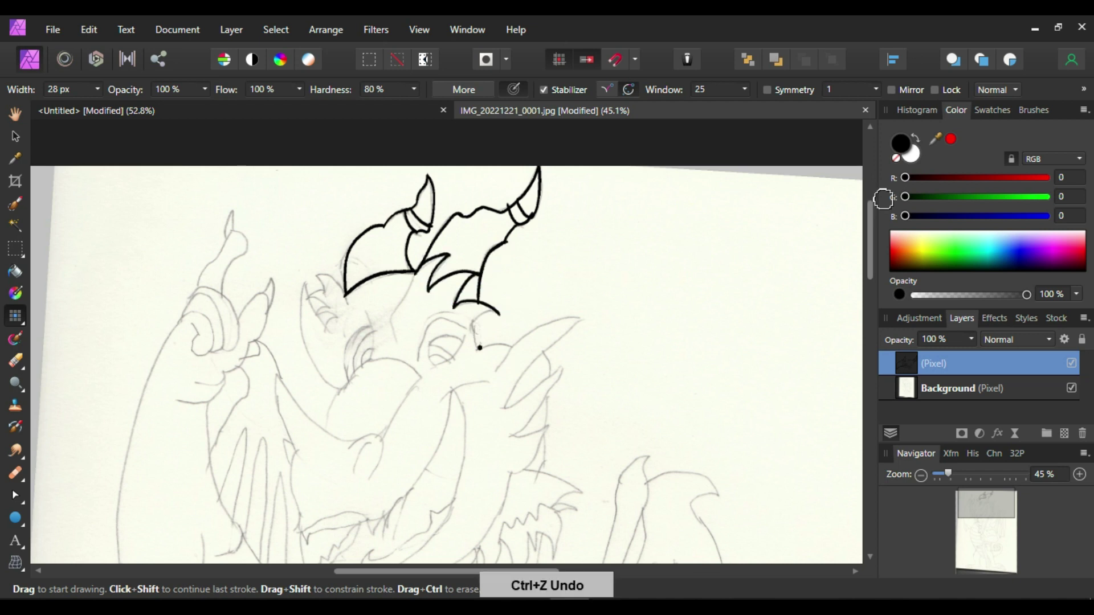
key(ctrl+z)
Step: Ink the jagged ear tuft below the left horn and the long curved spike beside it
mouse_move(345, 294)
mouse_down()
mouse_move(317, 273)
mouse_move(340, 312)
mouse_up()
key(ctrl+z)
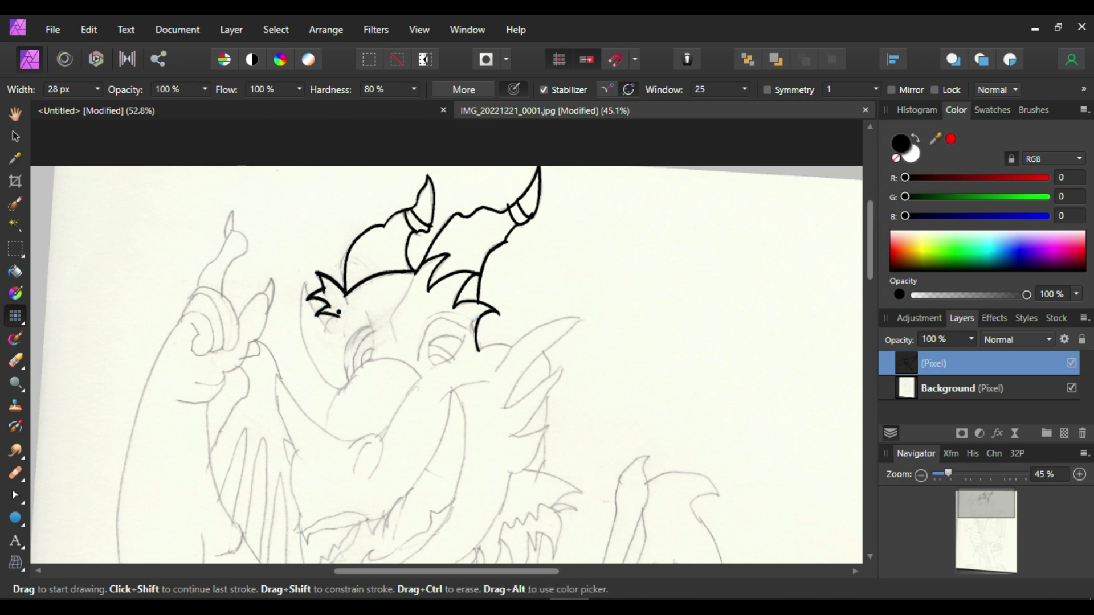
key(ctrl+z)
mouse_move(346, 386)
mouse_down()
mouse_move(312, 348)
mouse_move(311, 249)
mouse_up()
key(ctrl+z)
key(ctrl+z)
Step: Ink the dragon's two eyes with their lids, irises and pupils
mouse_move(467, 334)
mouse_down()
mouse_move(453, 366)
mouse_move(470, 343)
mouse_move(450, 363)
mouse_move(453, 351)
mouse_up()
key(ctrl+z)
key(ctrl+z)
key(ctrl+z)
key(ctrl+z)
mouse_move(369, 329)
mouse_down()
mouse_move(352, 378)
mouse_move(363, 365)
mouse_up()
Step: Ink the bridge of the snout below the eyes and both of its sides
mouse_move(422, 379)
mouse_down()
mouse_move(385, 356)
mouse_move(421, 376)
mouse_up()
drag(344, 383, 329, 433)
drag(421, 378, 381, 438)
Step: Ink the row of pointed spikes along the dragon's right cheek
mouse_move(498, 370)
mouse_down()
mouse_move(584, 317)
mouse_move(504, 408)
mouse_move(550, 377)
mouse_move(508, 434)
mouse_move(525, 467)
mouse_up()
key(ctrl+z)
key(ctrl+z)
key(ctrl+z)
key(ctrl+z)
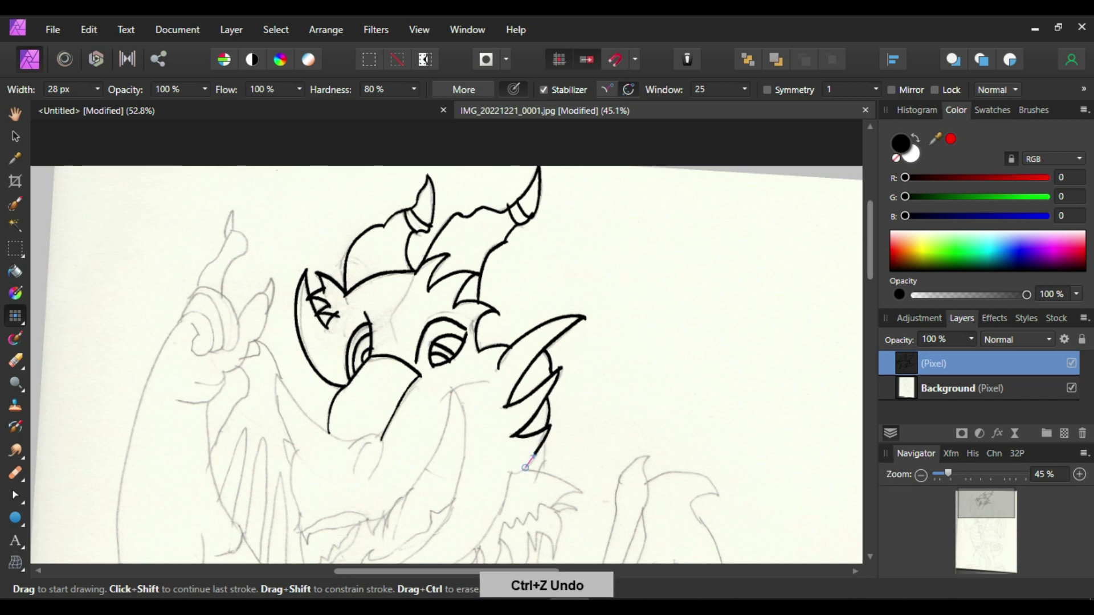
Step: Ink the pointed frill below the cheek spikes and the short crease at the corner of the smile
mouse_move(547, 428)
mouse_down()
mouse_move(585, 492)
mouse_move(548, 507)
mouse_move(554, 557)
mouse_up()
key(ctrl+z)
mouse_move(533, 509)
mouse_down()
mouse_move(500, 540)
mouse_move(539, 504)
mouse_up()
key(ctrl+z)
drag(442, 396, 463, 387)
key(ctrl+z)
Step: Ink the jagged lower tips of the neck frill and the long jaw line beside it
drag(555, 533, 554, 554)
key(ctrl+z)
click(569, 547)
key(ctrl+z)
key(ctrl+z)
drag(516, 484, 433, 564)
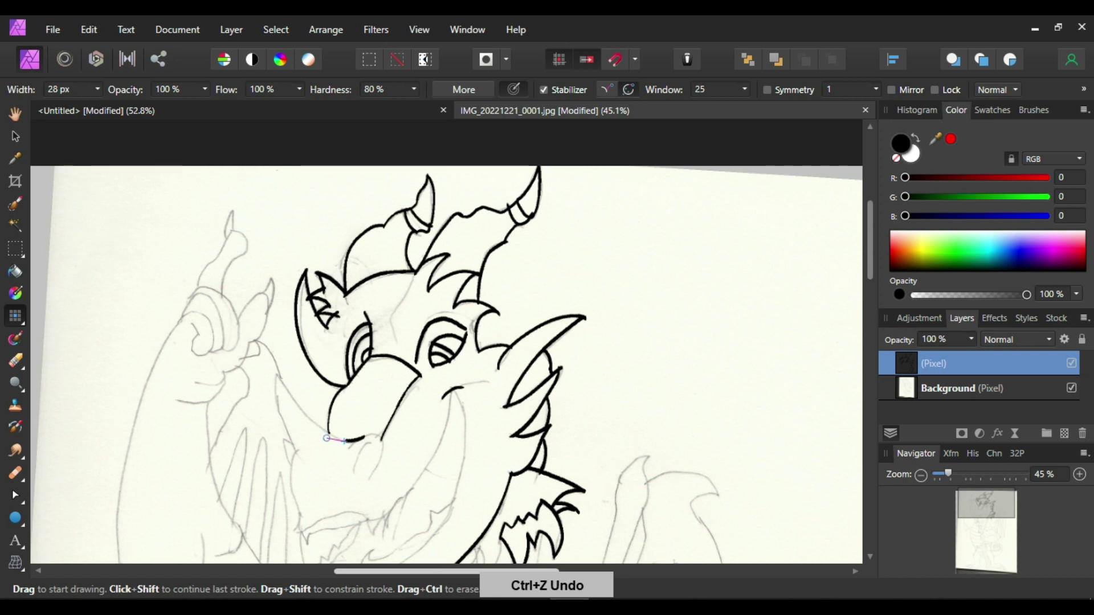
Step: Ink the nose horn and the front edge of the snout down to the upper lip
mouse_move(288, 391)
mouse_down()
mouse_move(356, 440)
mouse_move(350, 474)
mouse_move(365, 487)
mouse_up()
drag(278, 377, 302, 530)
click(313, 517)
key(ctrl+z)
Step: Ink the long curves of the open mouth from the smile corner down towards the chin
mouse_move(450, 393)
mouse_down()
mouse_move(313, 544)
mouse_move(366, 522)
mouse_up()
key(ctrl+z)
mouse_move(450, 393)
mouse_down()
mouse_move(365, 521)
mouse_move(450, 512)
mouse_move(413, 564)
mouse_up()
key(ctrl+z)
Step: Ink the forehead line from the base of the horns down between the eyes
scroll(366, 570, down, 3)
drag(416, 171, 392, 235)
key(ctrl+z)
key(ctrl+z)
Step: Ink the teeth and tongue inside the open mouth and the tip of the lower jaw
mouse_move(357, 420)
mouse_down()
mouse_move(328, 477)
mouse_move(428, 426)
mouse_up()
key(ctrl+z)
key(ctrl+z)
drag(328, 475, 365, 471)
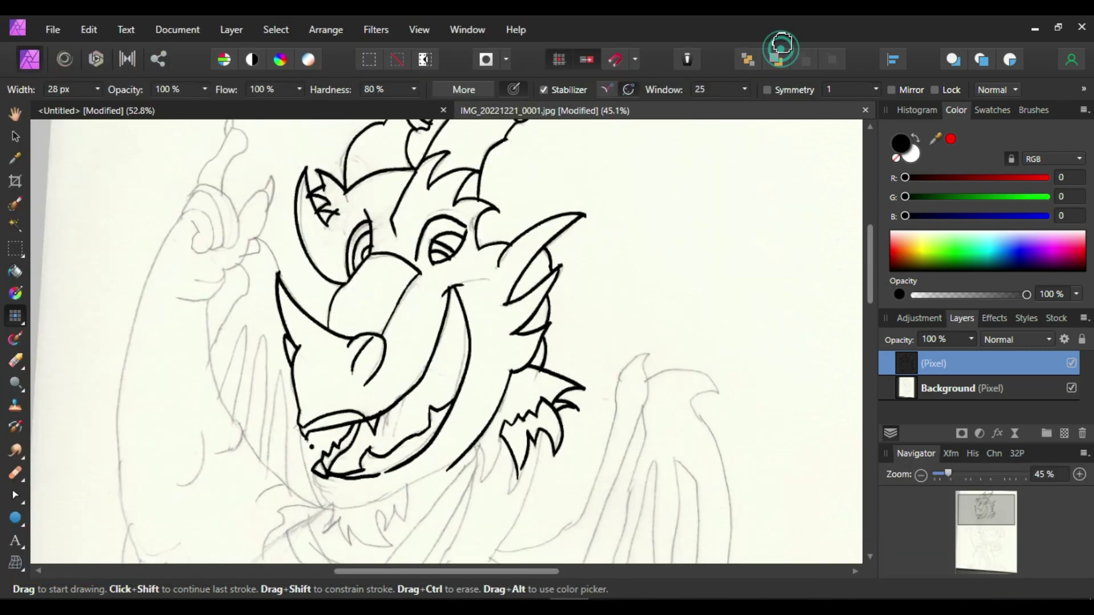
Step: Ink the lower lip line and the rounded underside of the lower jaw
key(ctrl+z)
drag(326, 476, 399, 474)
key(ctrl+z)
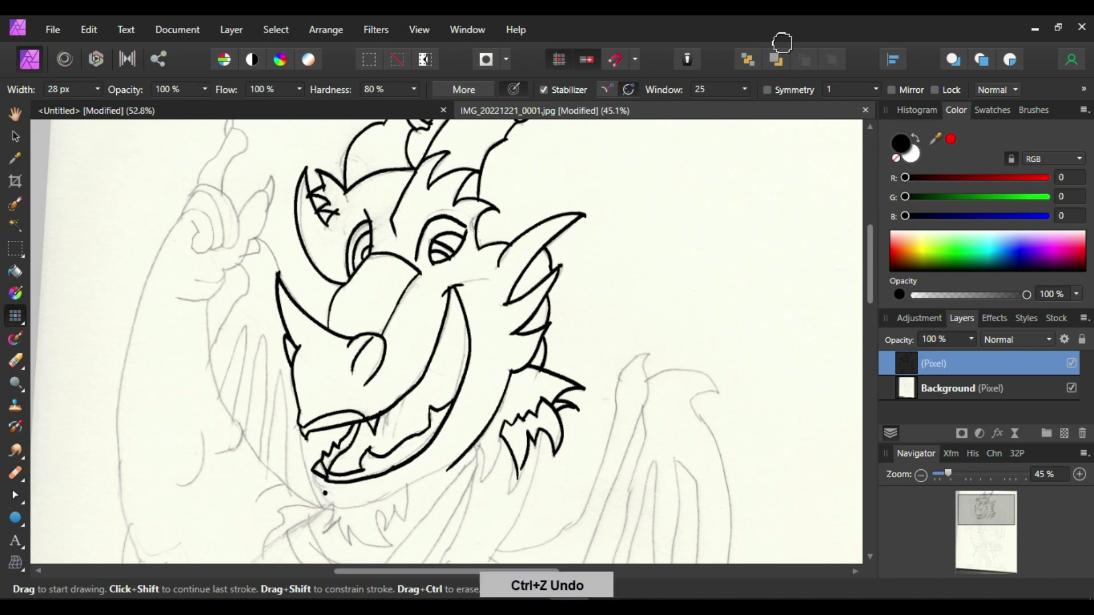
mouse_move(464, 456)
mouse_down()
mouse_move(374, 505)
mouse_move(318, 483)
mouse_up()
key(ctrl+z)
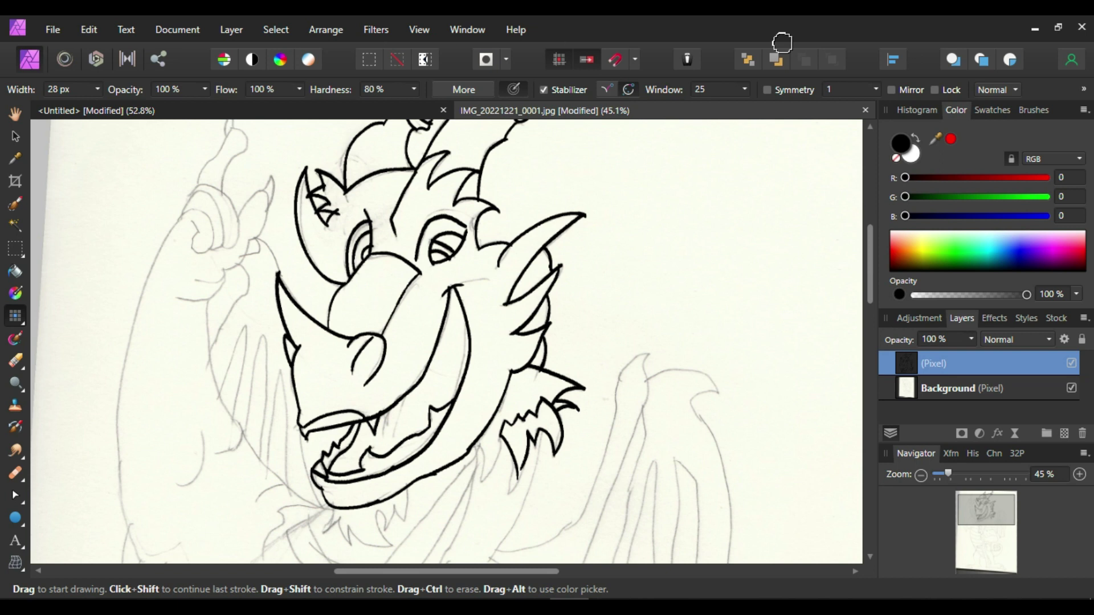
Step: Ink the jagged beard tuft hanging beneath the chin
key(ctrl+z)
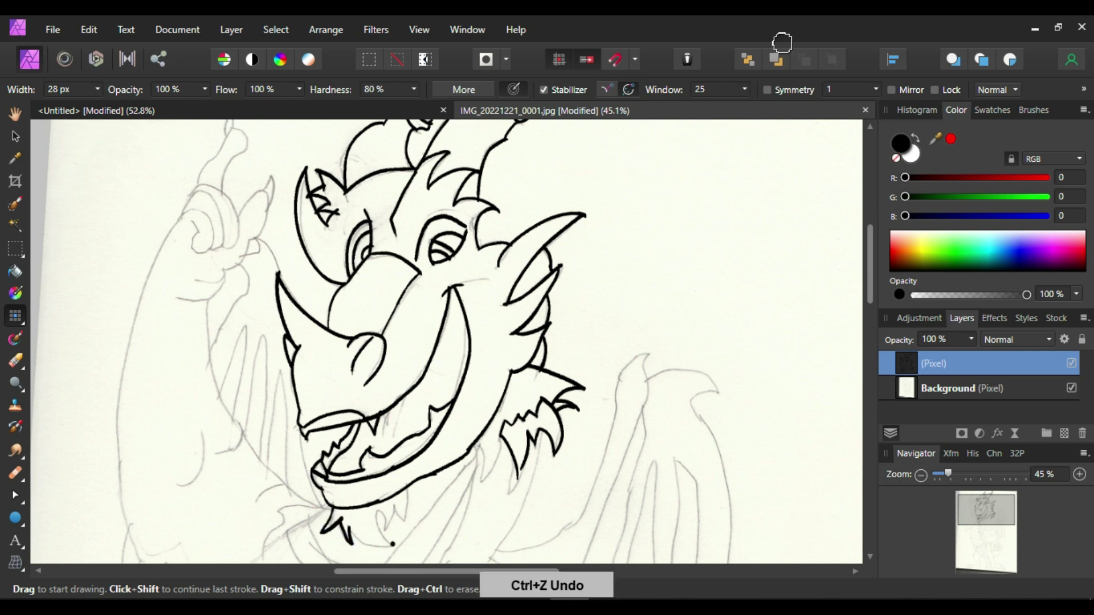
mouse_move(393, 544)
mouse_down()
mouse_move(376, 506)
mouse_move(391, 527)
mouse_move(441, 541)
mouse_up()
key(ctrl+z)
key(ctrl+z)
drag(399, 490, 406, 523)
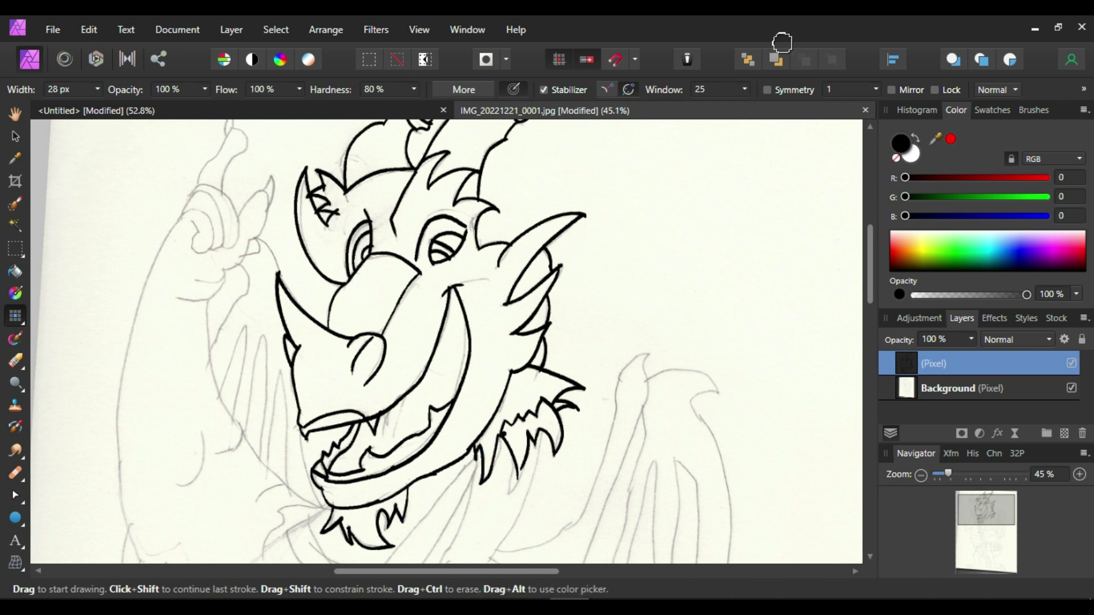
Step: Ink the neck line running down from the cheek fur behind the jaw
drag(544, 433, 485, 562)
key(ctrl+z)
drag(545, 433, 482, 564)
Step: Ink the raised hand's clawed thumb, palm edge and the wrist folds beneath it
drag(250, 252, 237, 266)
drag(246, 257, 208, 359)
key(ctrl+z)
key(ctrl+z)
drag(248, 260, 210, 355)
key(ctrl+z)
key(ctrl+z)
mouse_move(177, 298)
mouse_down()
mouse_move(226, 267)
mouse_move(195, 191)
mouse_up()
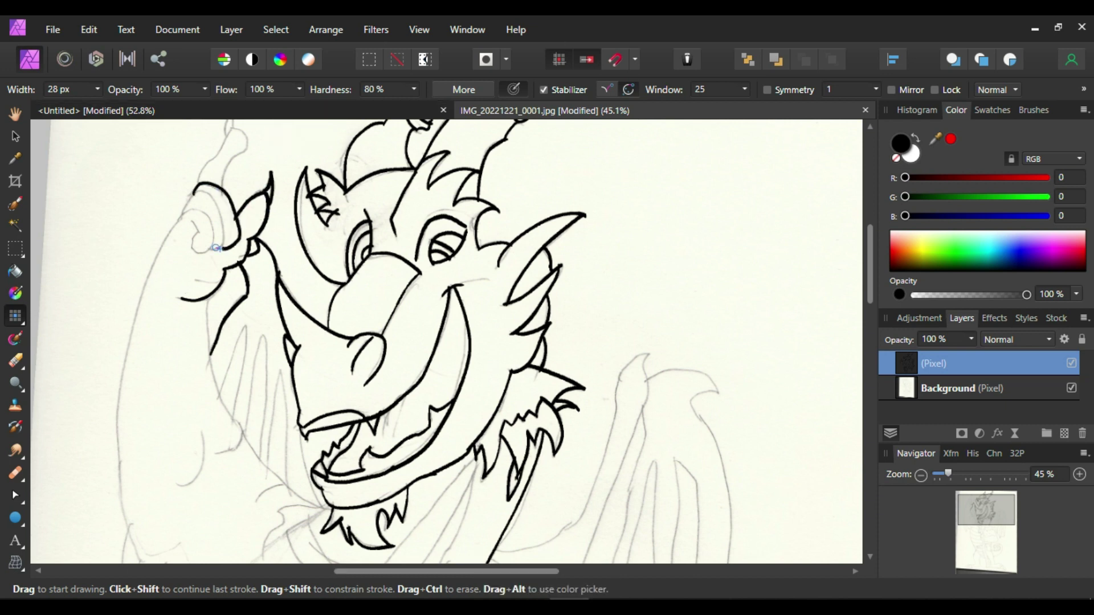
Step: Ink the raised hand's curled fingers and the pointing index finger with its claw
key(ctrl+z)
key(ctrl+shift+z)
key(ctrl+z)
key(ctrl+shift+z)
key(ctrl+z)
key(ctrl+shift+z)
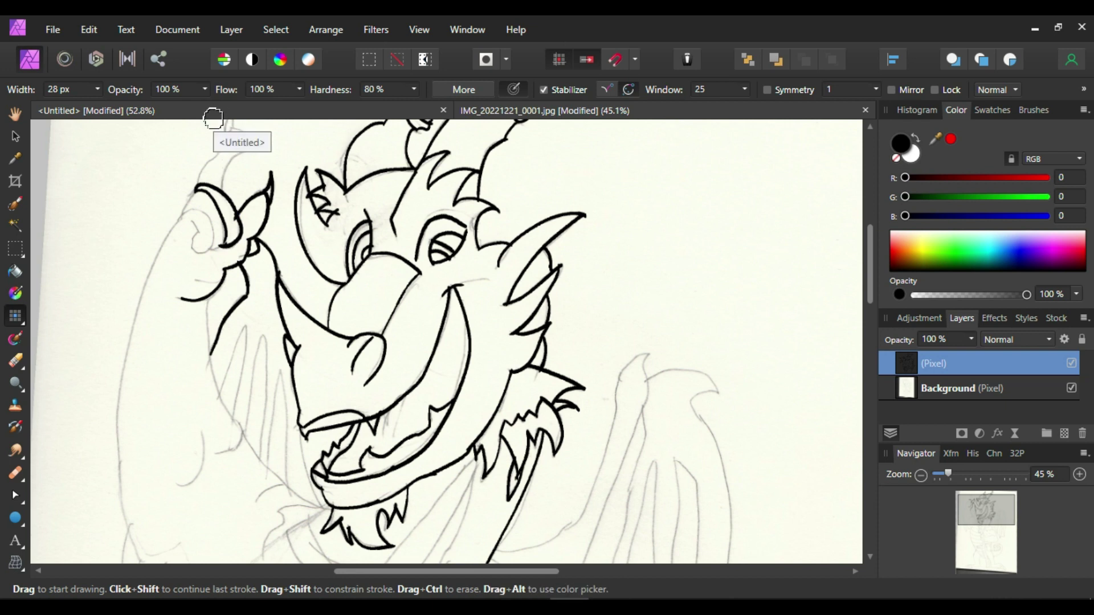
scroll(862, 274, up, 1)
key(ctrl+z)
key(ctrl+shift+z)
mouse_move(197, 226)
mouse_down()
mouse_move(180, 250)
mouse_move(218, 283)
mouse_up()
key(ctrl+z)
key(ctrl+shift+z)
Step: Ink the long outer edge of the raised arm from the wrist down to the elbow
drag(189, 250, 118, 501)
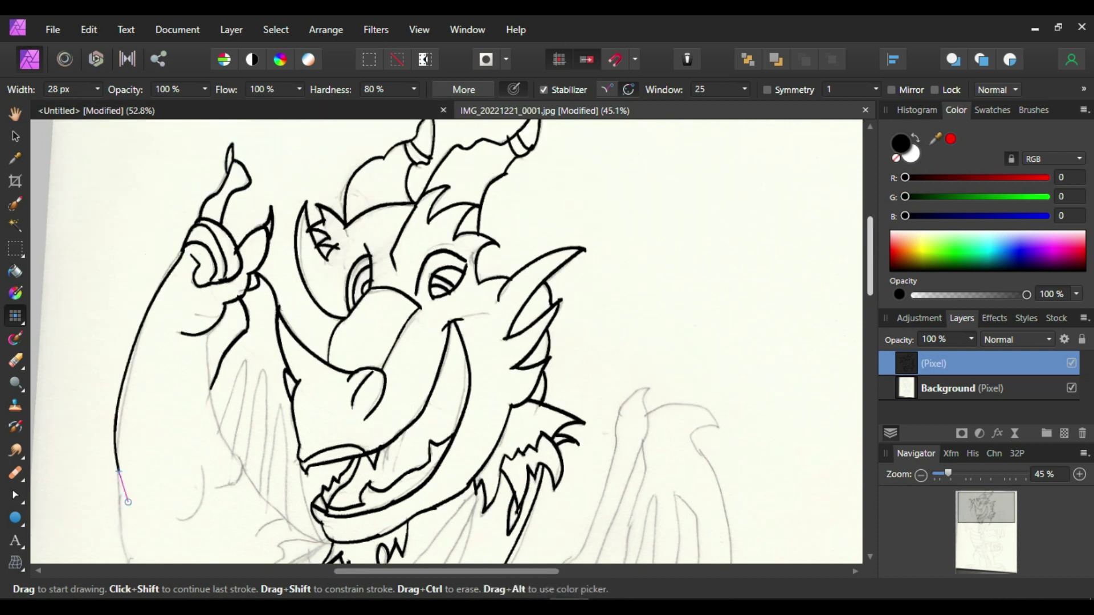
key(ctrl+z)
mouse_move(189, 249)
mouse_down()
mouse_move(103, 451)
mouse_move(127, 488)
mouse_move(125, 566)
mouse_up()
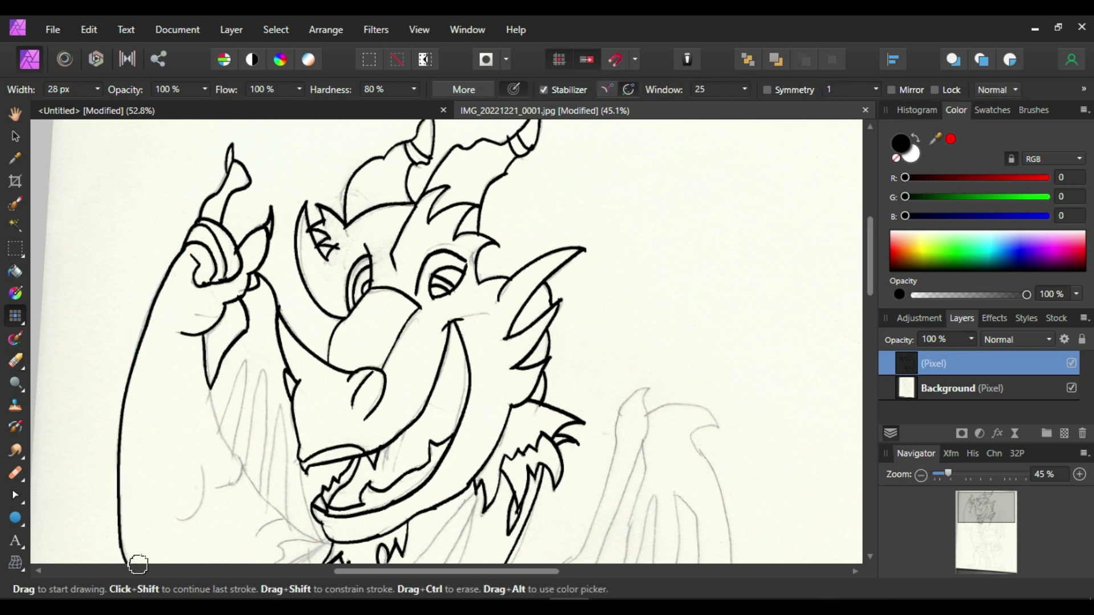
key(ctrl+z)
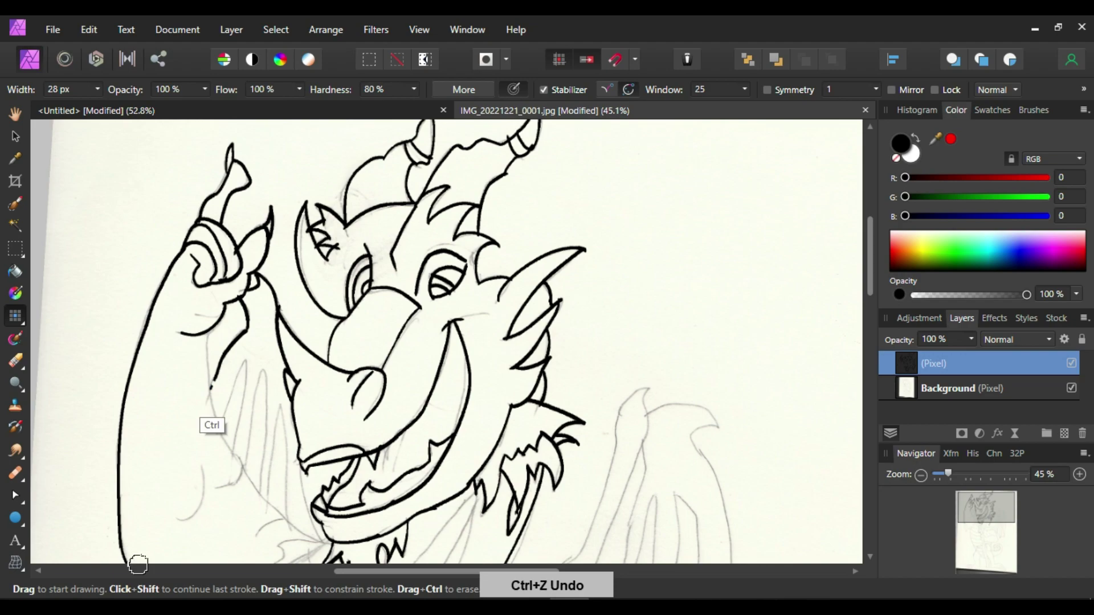
Step: Ink the raised arm's inner edge and muscle creases, plus the wing ribs and folds between the arm and the head
click(204, 468)
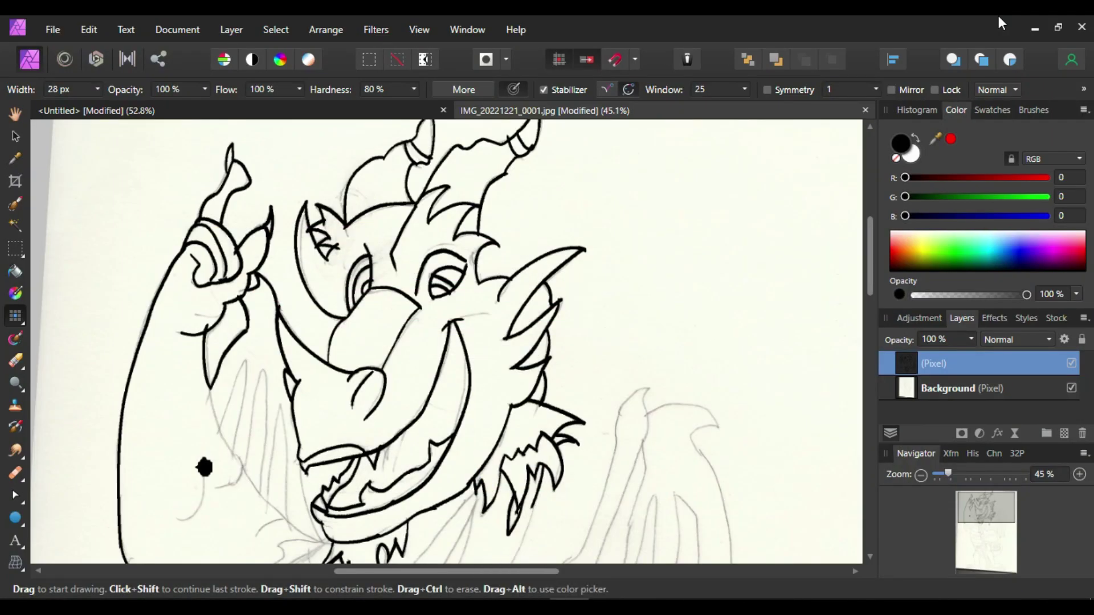
drag(219, 489, 239, 483)
mouse_move(255, 537)
mouse_down()
mouse_move(285, 517)
mouse_move(319, 541)
mouse_up()
key(ctrl+z)
Step: Ink the upper part of the folded wing: its clawed joint, wing arm, outer edge and the tops of the ribs
drag(646, 415, 649, 391)
mouse_move(617, 439)
mouse_down()
mouse_move(649, 390)
mouse_move(617, 444)
mouse_up()
drag(650, 393, 592, 561)
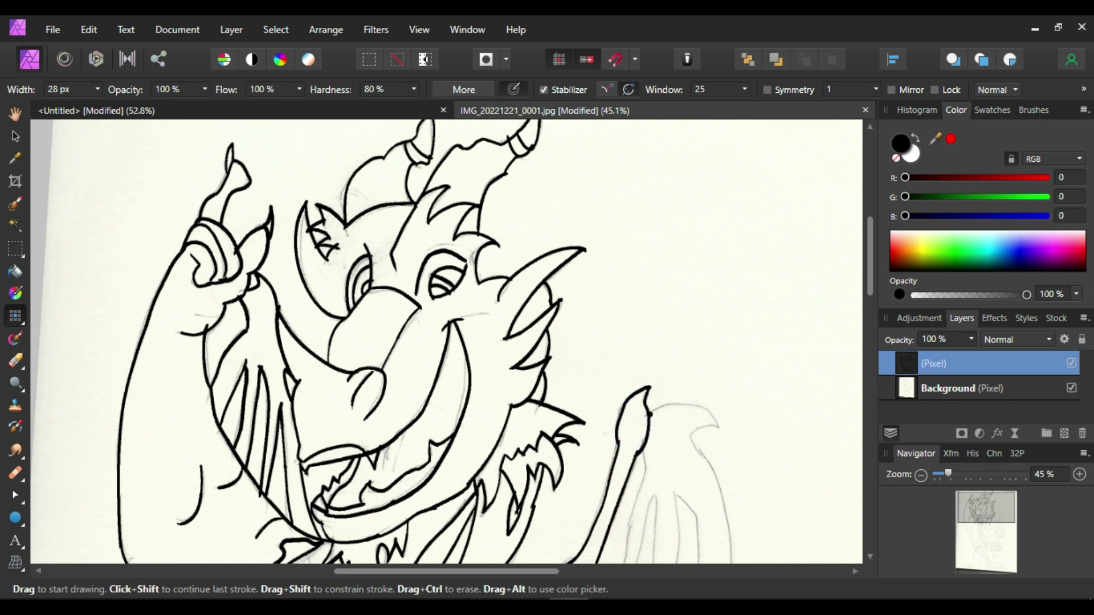
mouse_move(720, 424)
mouse_down()
mouse_move(690, 442)
mouse_move(724, 564)
mouse_up()
drag(676, 497, 695, 570)
key(ctrl+z)
Step: Trim the overshooting line ends and ink the curves joining the wing arm to the shoulder
drag(870, 257, 871, 323)
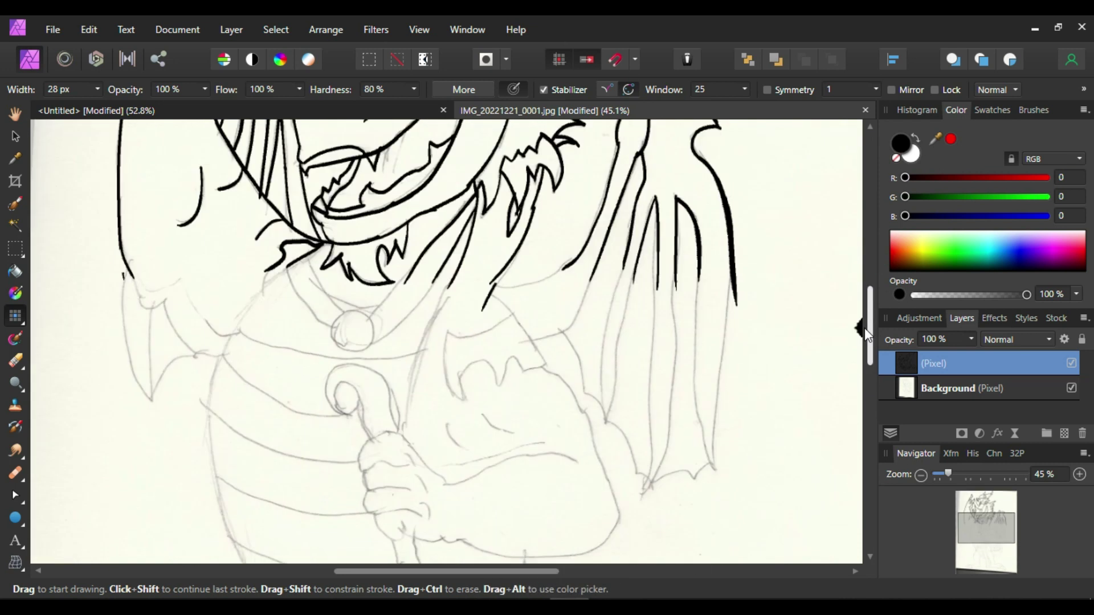
key(e)
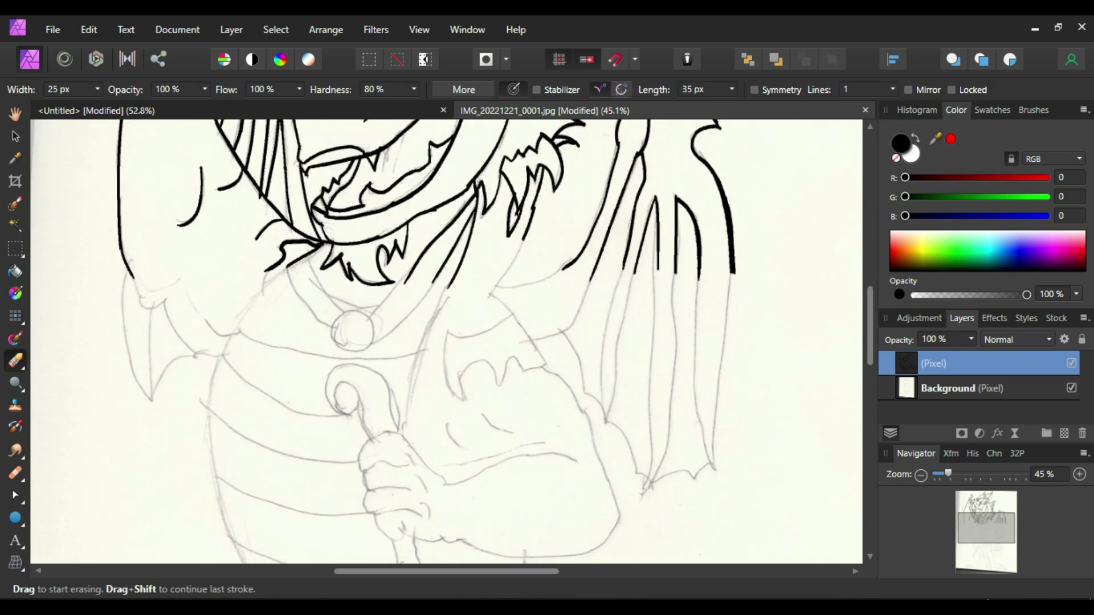
key(b)
key(ctrl+z)
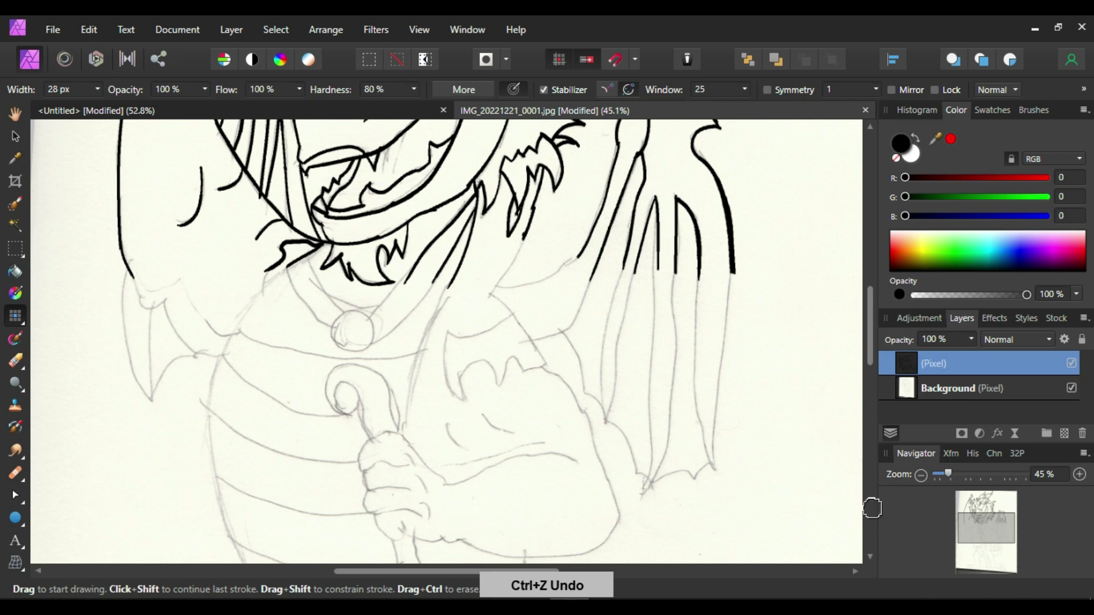
mouse_move(497, 294)
mouse_down()
mouse_move(586, 248)
mouse_move(533, 340)
mouse_up()
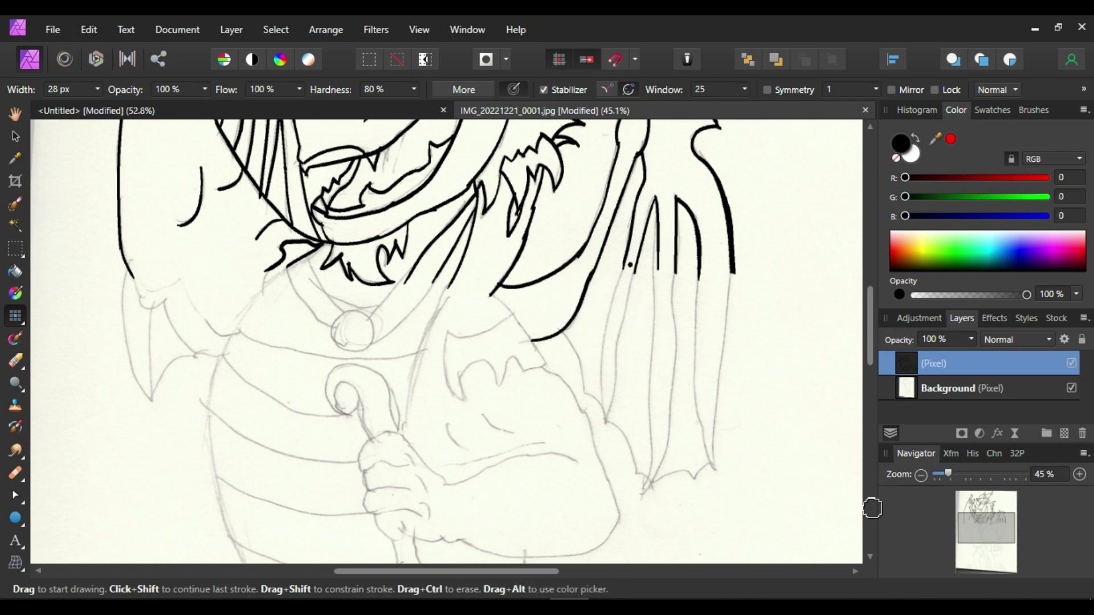
Step: Ink the wing's innermost rib and the first scallops of the membrane edge nearest the arm
drag(626, 262, 605, 433)
key(ctrl+z)
drag(628, 262, 605, 425)
drag(576, 388, 605, 422)
key(ctrl+z)
drag(565, 334, 638, 475)
key(ctrl+z)
Step: Ink the remaining wing ribs, the outer edge and the scalloped bottom of the membrane
drag(605, 422, 650, 481)
key(ctrl+z)
drag(654, 479, 652, 479)
key(ctrl+z)
mouse_move(656, 222)
mouse_down()
mouse_move(650, 481)
mouse_move(732, 273)
mouse_move(723, 448)
mouse_up()
key(ctrl+z)
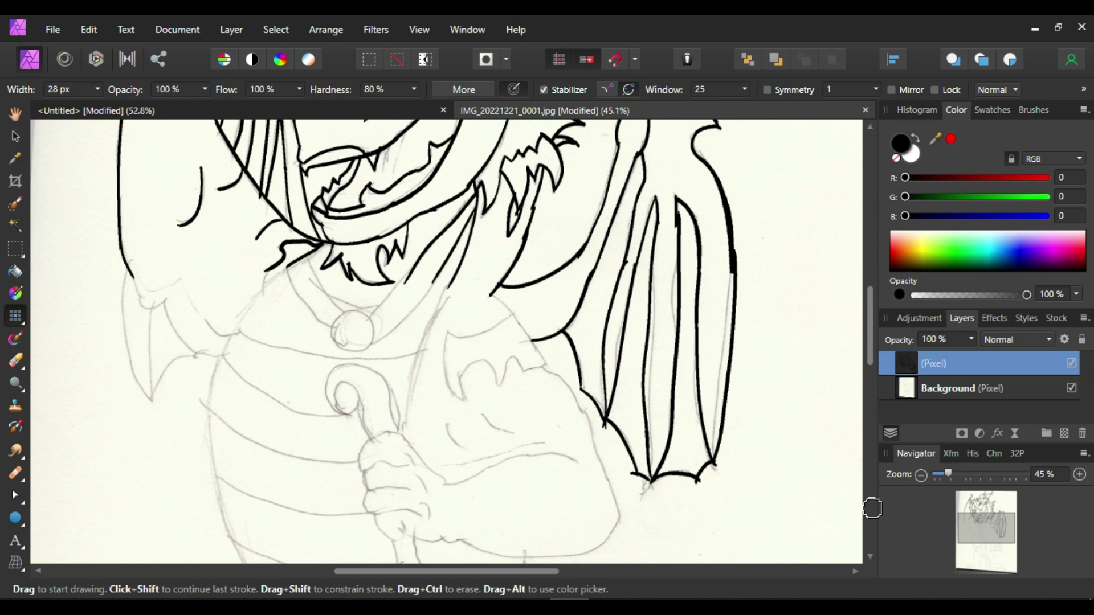
Step: Ink the shoulder and the outer edge of the bent arm down around the elbow
key(ctrl+z)
drag(490, 294, 544, 371)
key(ctrl+z)
key(ctrl+shift+z)
key(ctrl+shift+z)
key(ctrl+shift+z)
key(ctrl+shift+z)
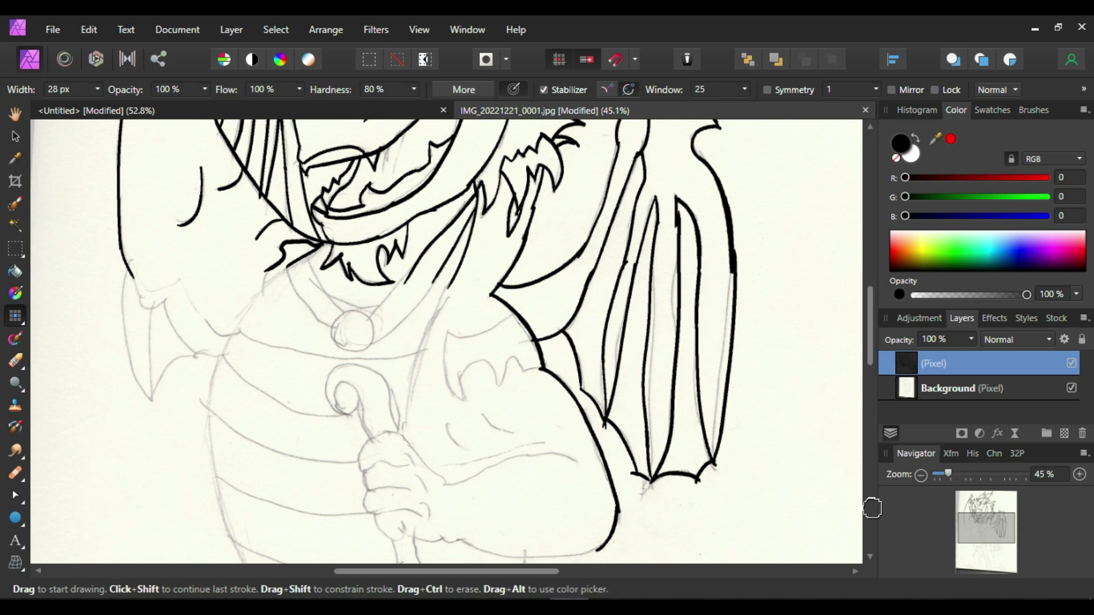
Step: Ink the bent forearm and the fist with its fingers gripping the staff
key(ctrl+z)
mouse_move(451, 487)
mouse_down()
mouse_move(380, 434)
mouse_move(354, 464)
mouse_move(379, 464)
mouse_up()
key(ctrl+z)
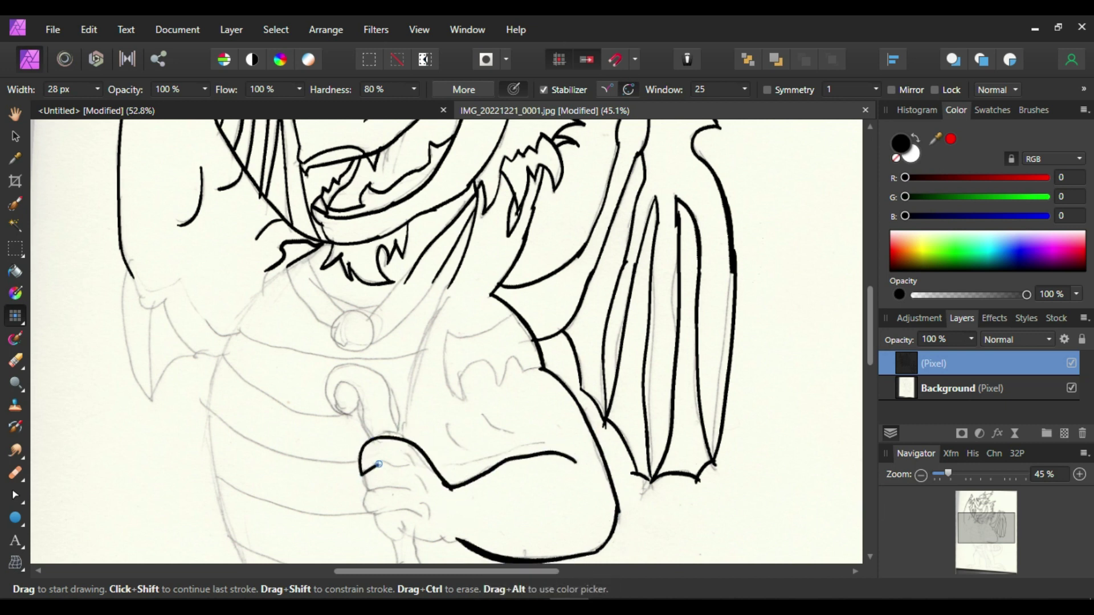
key(ctrl+z)
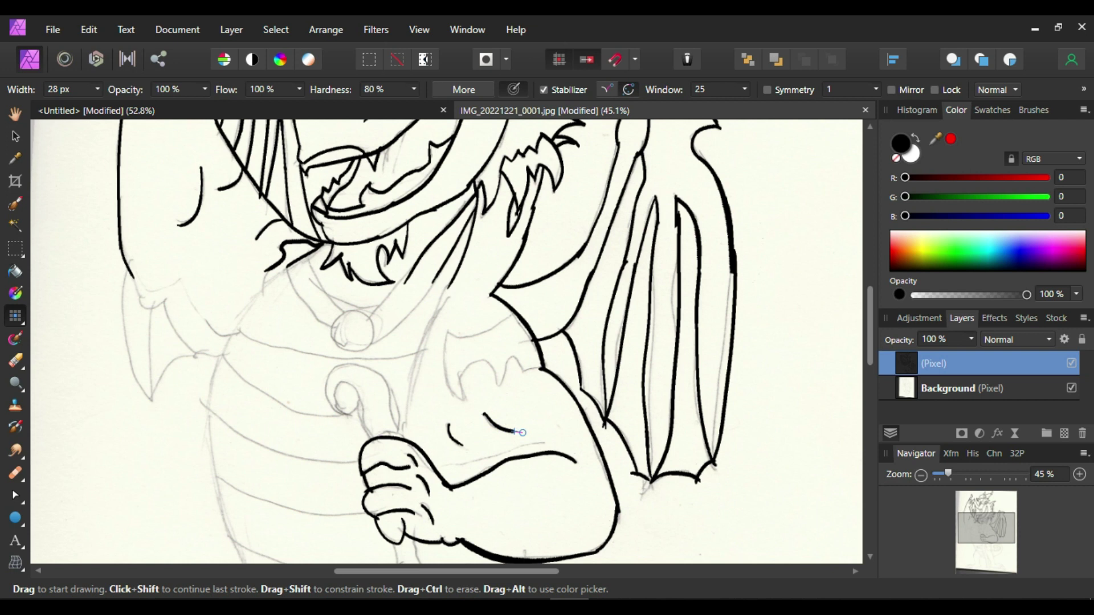
Step: Ink the muscle marks on the bent arm, the jagged shoulder patch and the body line beside the arm
key(ctrl+z)
drag(463, 371, 515, 360)
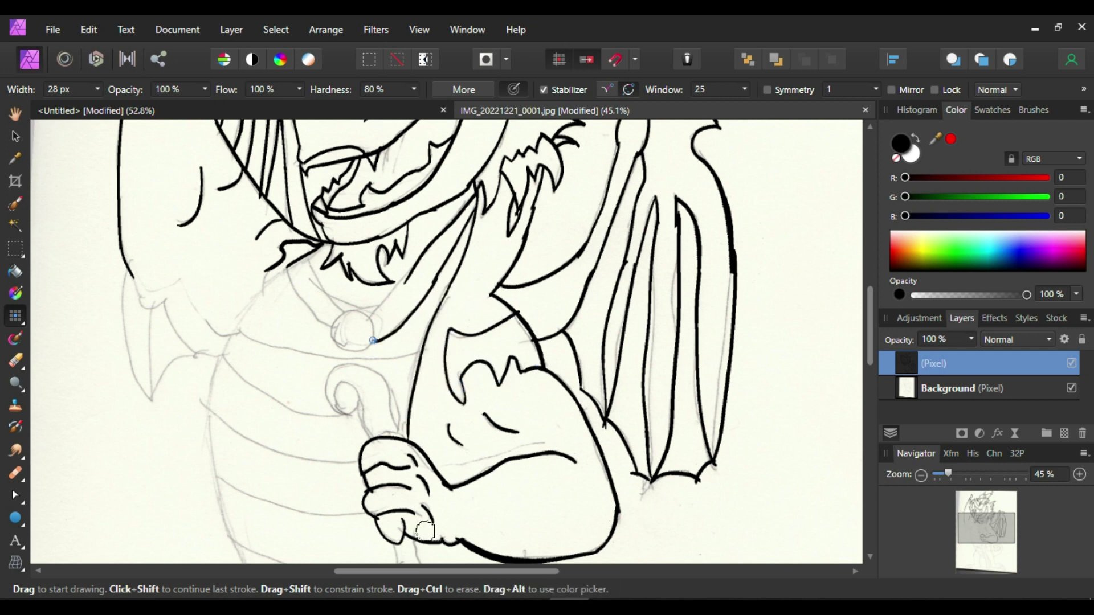
key(ctrl+z)
key(ctrl+z)
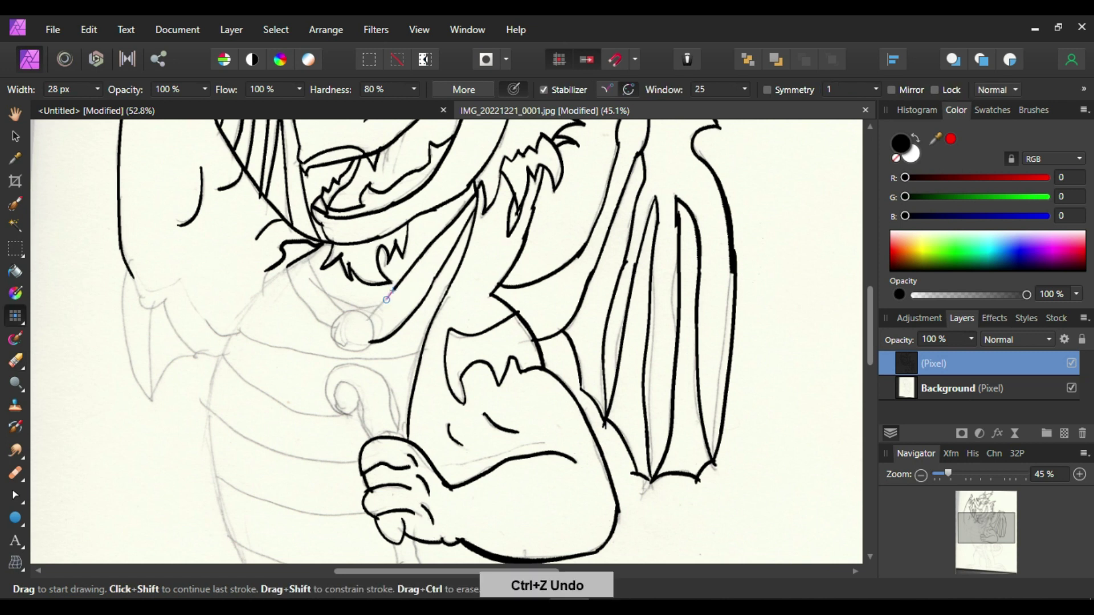
Step: Ink the two necklace straps down to the pendant and the lower edge of the raised arm
key(ctrl+z)
key(ctrl+shift+z)
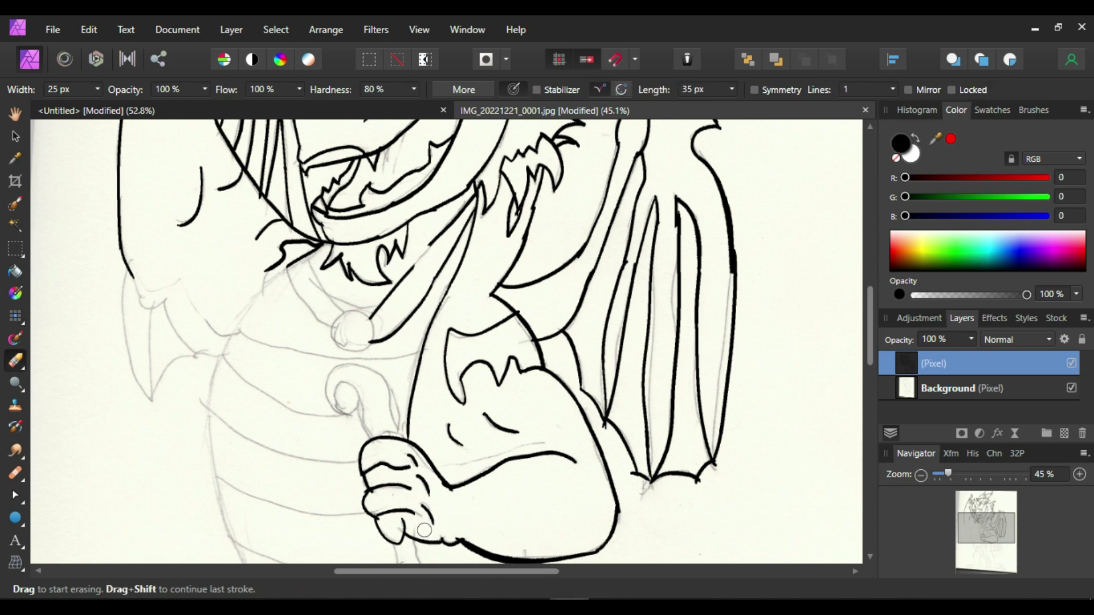
key(ctrl+z)
key(ctrl+z)
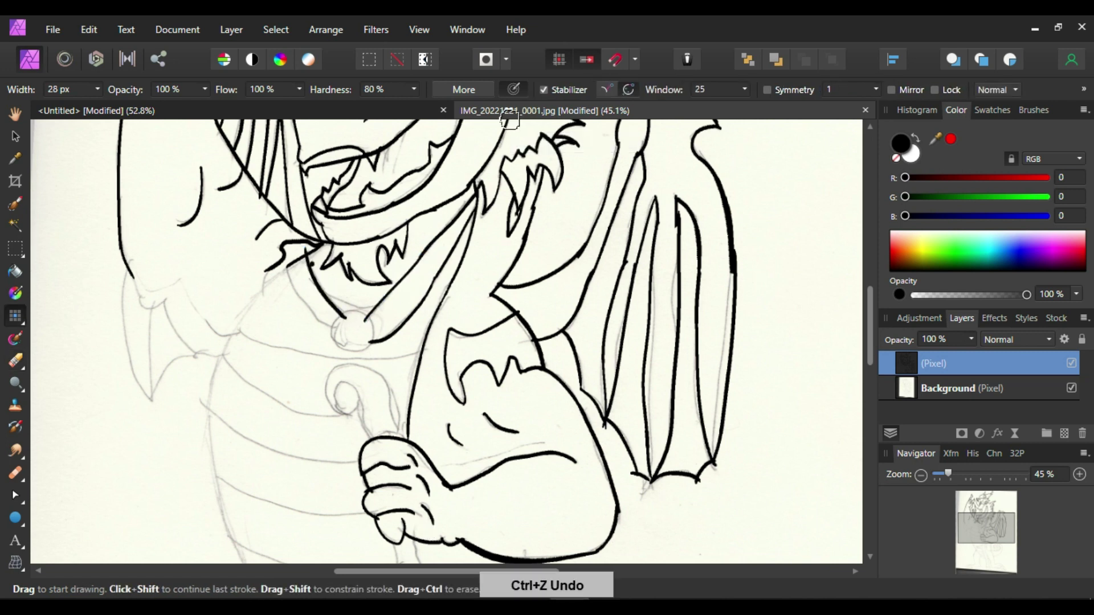
key(ctrl+z)
key(ctrl+z)
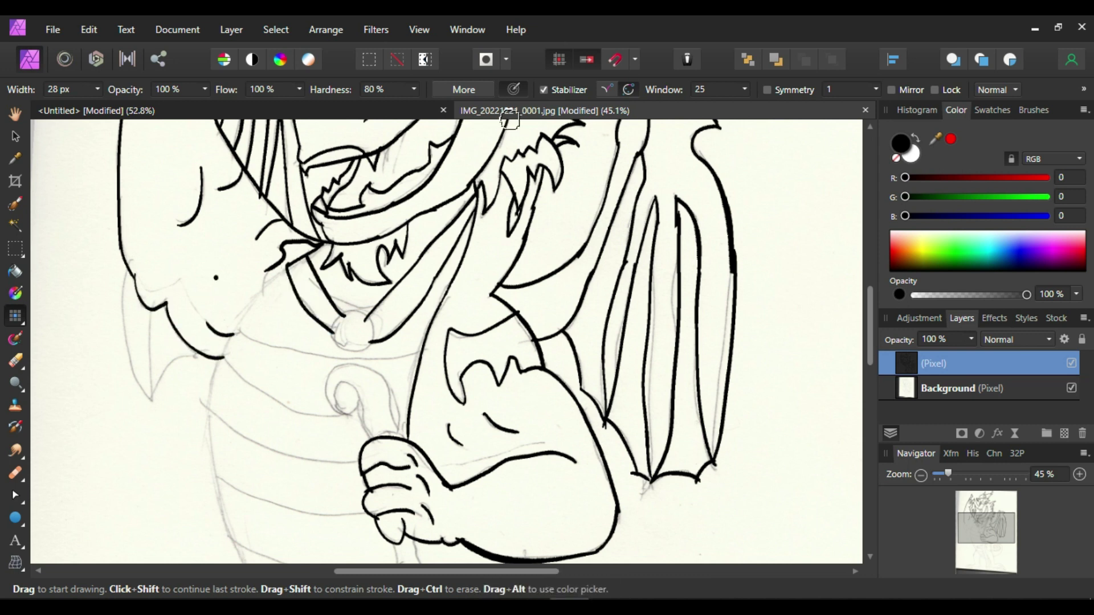
key(ctrl+z)
key(ctrl+z)
key(ctrl+z)
Step: Ink the outer side of the torso from the neck down past the chest
drag(319, 245, 204, 407)
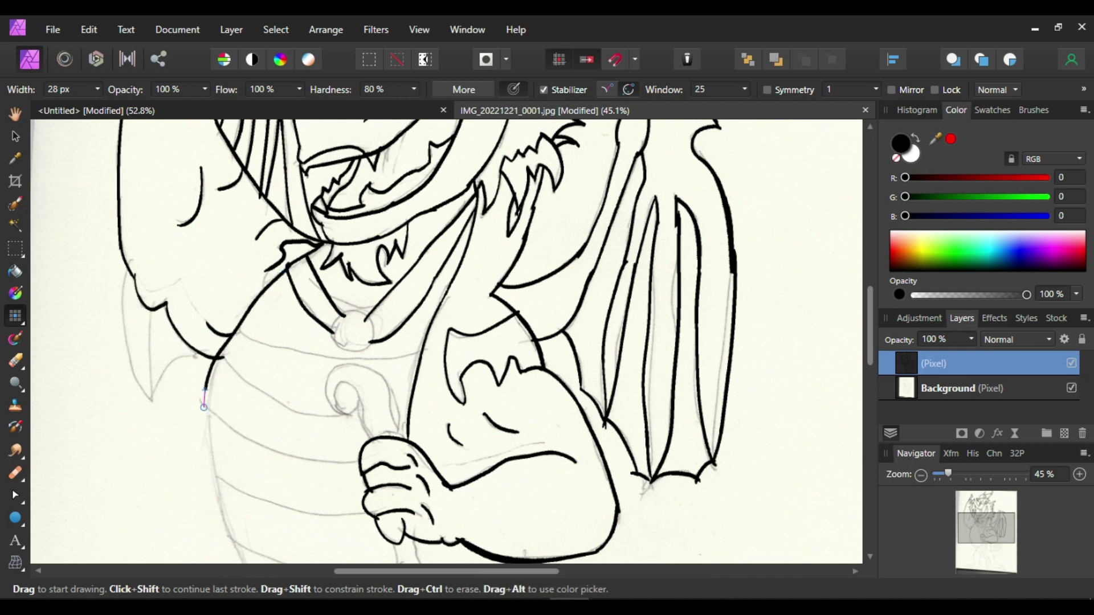
key(ctrl+z)
drag(274, 279, 227, 564)
Step: Ink the wing tip hanging below the raised arm and the hooked top of the staff
key(ctrl+z)
key(ctrl+shift+z)
key(ctrl+shift+z)
key(ctrl+z)
key(ctrl+shift+z)
key(ctrl+shift+z)
key(ctrl+z)
key(ctrl+shift+z)
key(ctrl+shift+z)
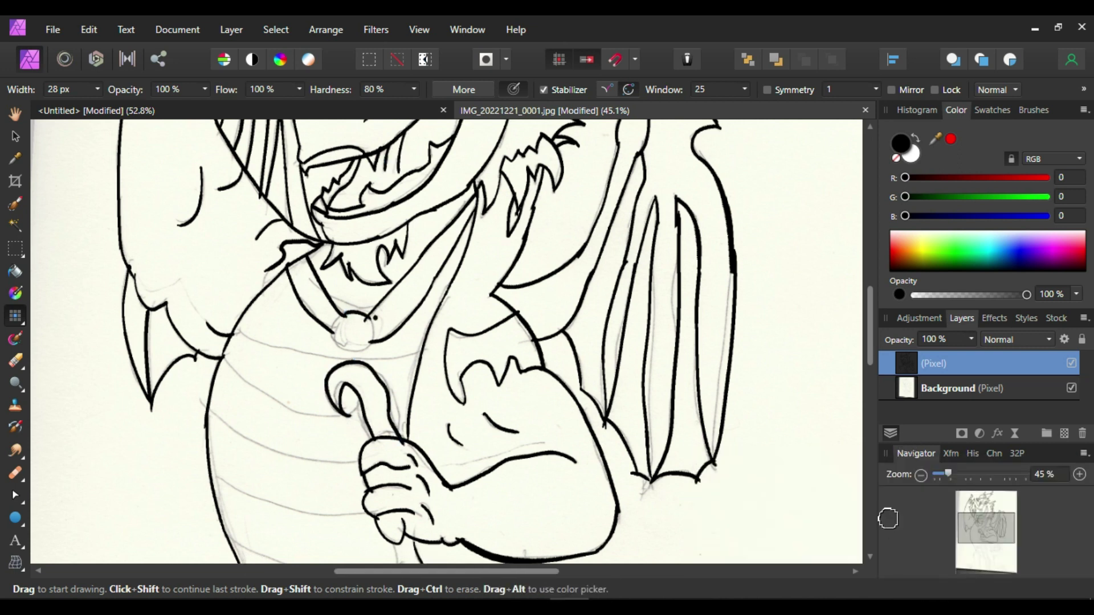
Step: Ink the round pendant and the collar curve under the beard
key(ctrl+z)
key(ctrl+shift+z)
key(ctrl+shift+z)
key(ctrl+shift+z)
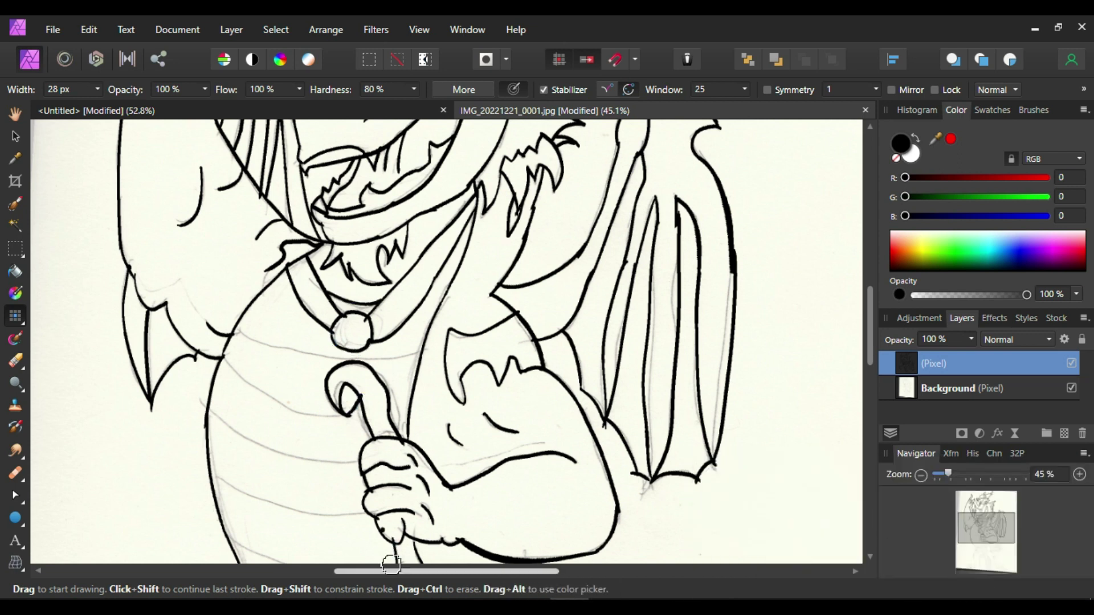
Step: Ink the two uppermost belly bands across the chest behind the staff
scroll(391, 564, down, 3)
scroll(342, 399, up, 2)
drag(254, 342, 380, 355)
key(ctrl+z)
key(ctrl+z)
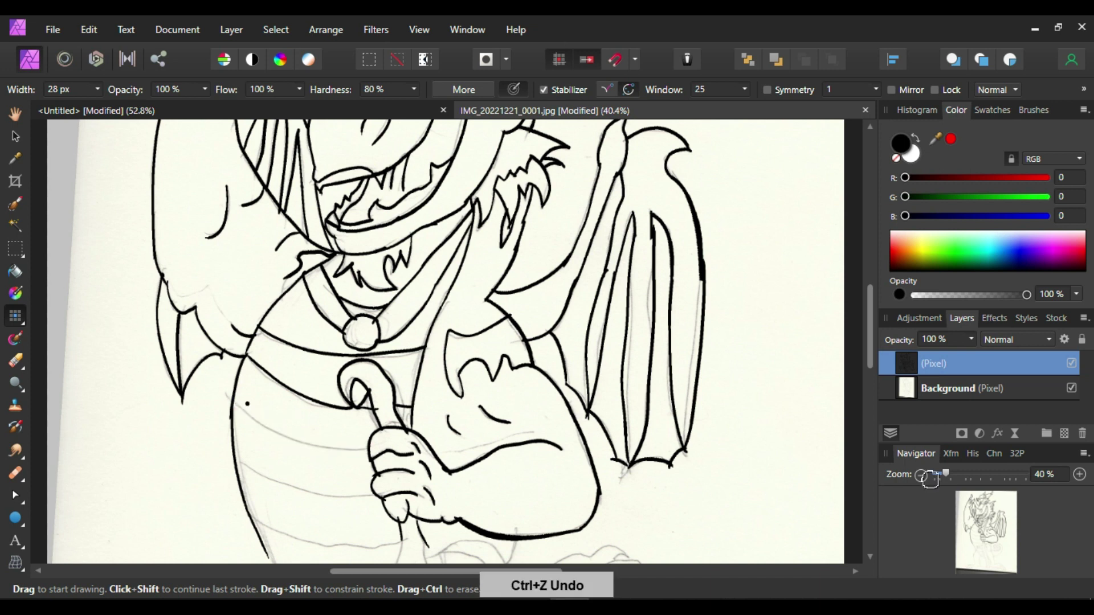
Step: Ink the third belly band and the start of the staff shaft below the fist
drag(370, 444, 282, 436)
mouse_move(366, 444)
mouse_down()
mouse_move(232, 393)
mouse_move(369, 451)
mouse_up()
key(ctrl+z)
drag(402, 536, 430, 564)
key(ctrl+z)
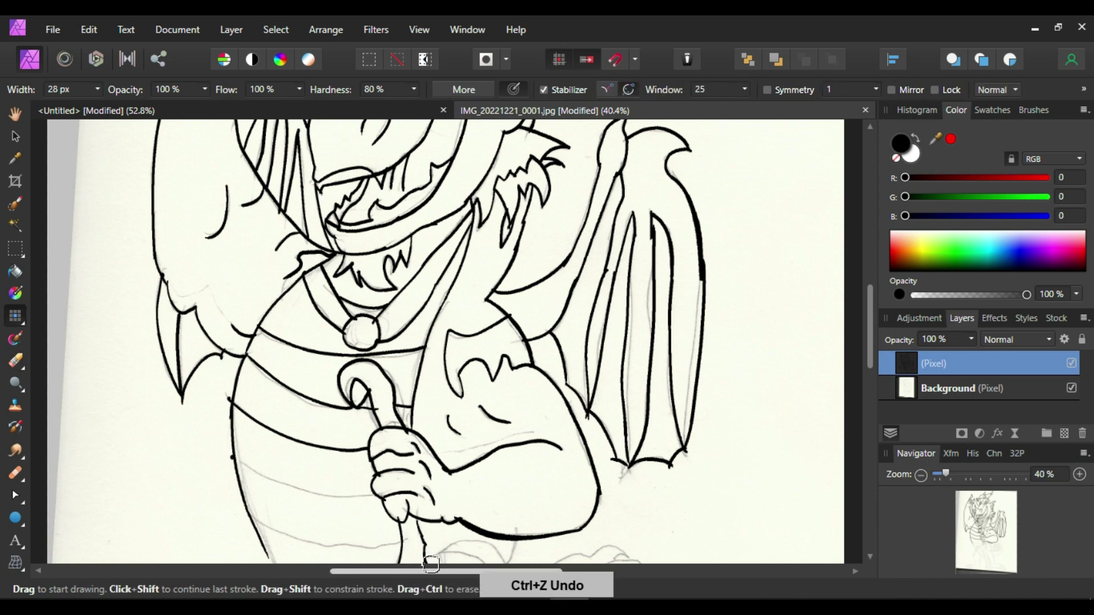
Step: Ink the fourth and fifth belly bands from the torso edge to the staff
drag(236, 463, 377, 497)
drag(251, 515, 398, 541)
key(ctrl+z)
key(ctrl+z)
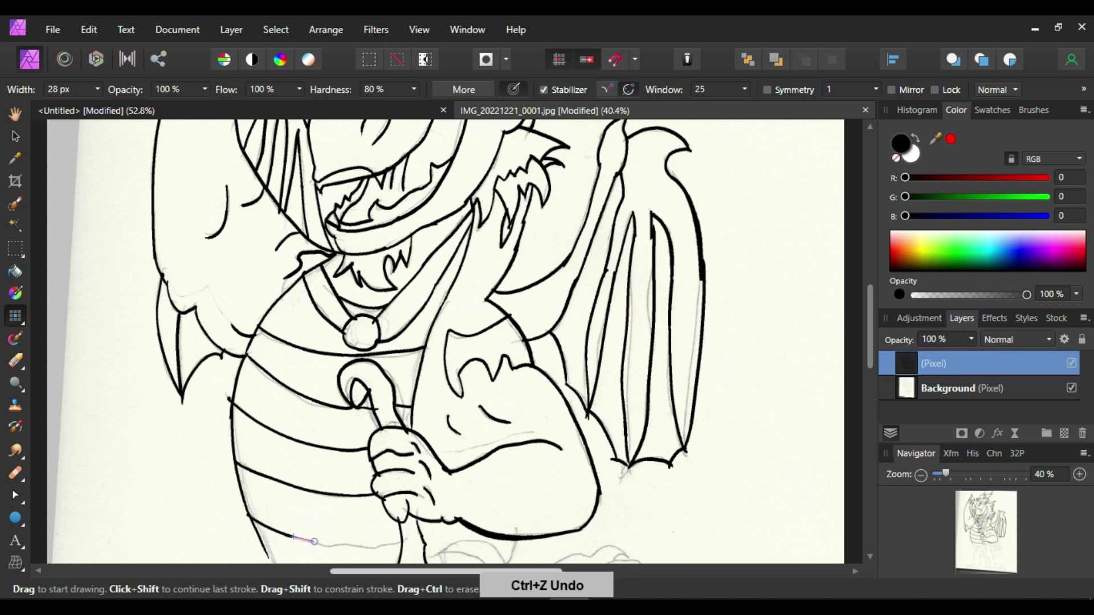
drag(314, 541, 406, 540)
Step: Ink the staff's edge nearest the tail down to the ground and its flat bottom end
scroll(444, 341, down, 5)
mouse_move(427, 228)
mouse_down()
mouse_move(492, 519)
mouse_move(470, 394)
mouse_up()
key(ctrl+z)
key(ctrl+z)
drag(444, 517, 490, 524)
Step: Ink the staff's belly-side edge from the fist down to its bottom end
drag(392, 258, 446, 512)
key(ctrl+z)
key(ctrl+z)
mouse_move(398, 219)
mouse_down()
mouse_move(396, 293)
mouse_move(446, 479)
mouse_up()
key(ctrl+z)
drag(412, 331, 451, 470)
key(ctrl+z)
drag(410, 335, 448, 491)
Step: Ink the lower belly outline from the last band down to the staff
drag(266, 216, 428, 399)
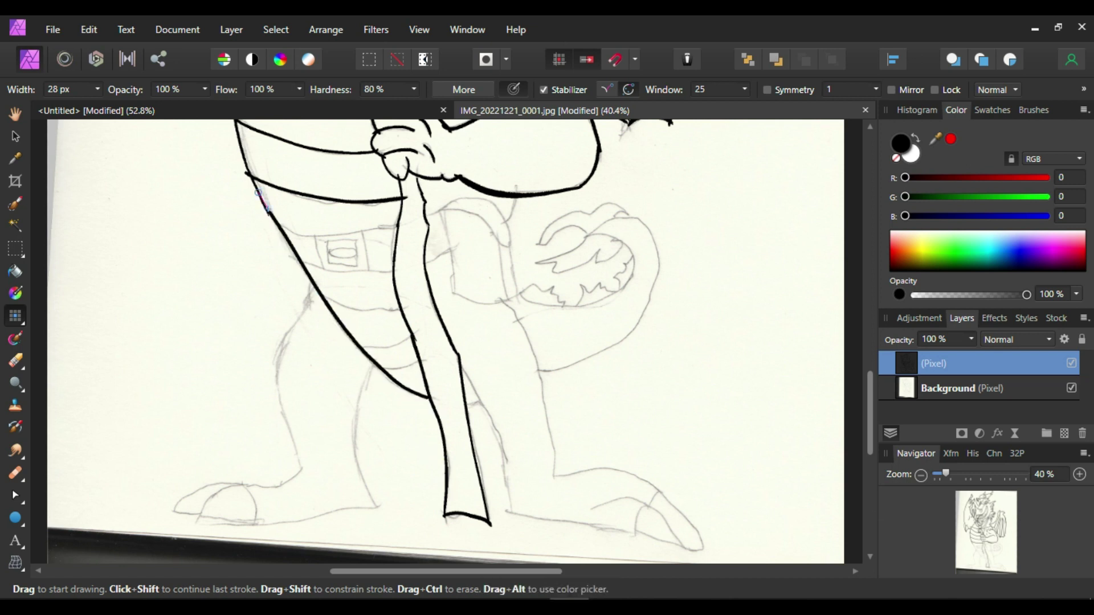
key(ctrl+z)
drag(264, 206, 431, 396)
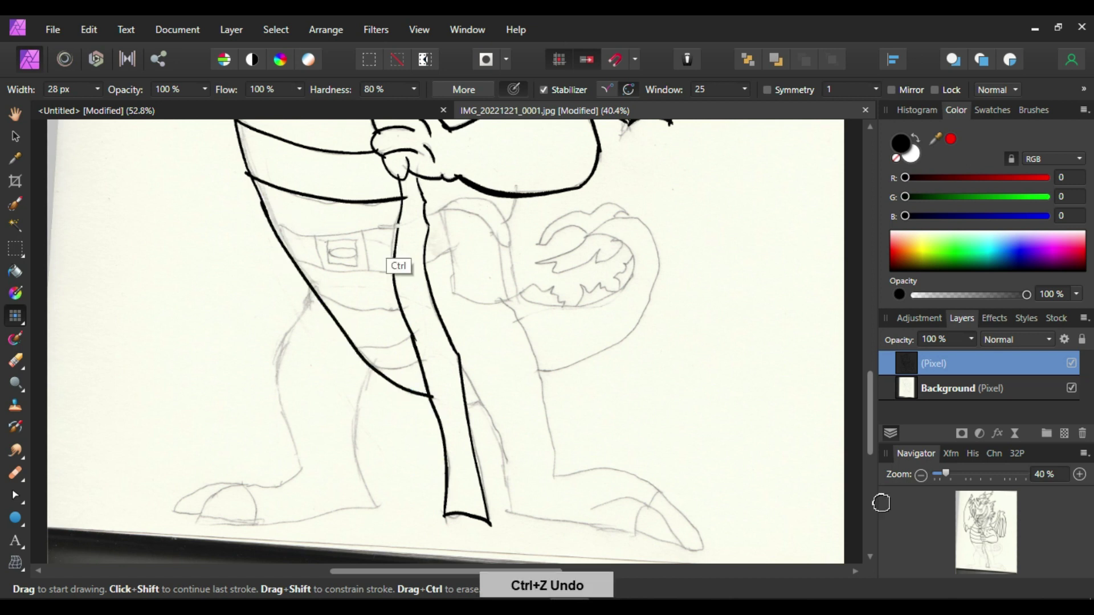
Step: Ink the belt across the belly with its square buckle
drag(338, 233, 398, 228)
click(315, 249)
drag(286, 257, 393, 268)
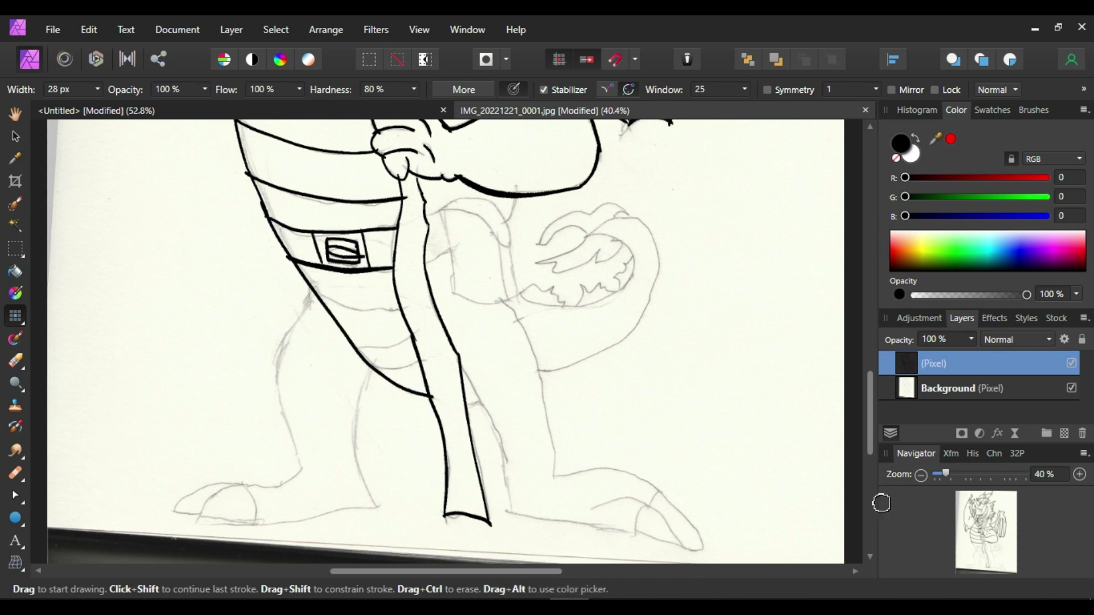
key(ctrl+z)
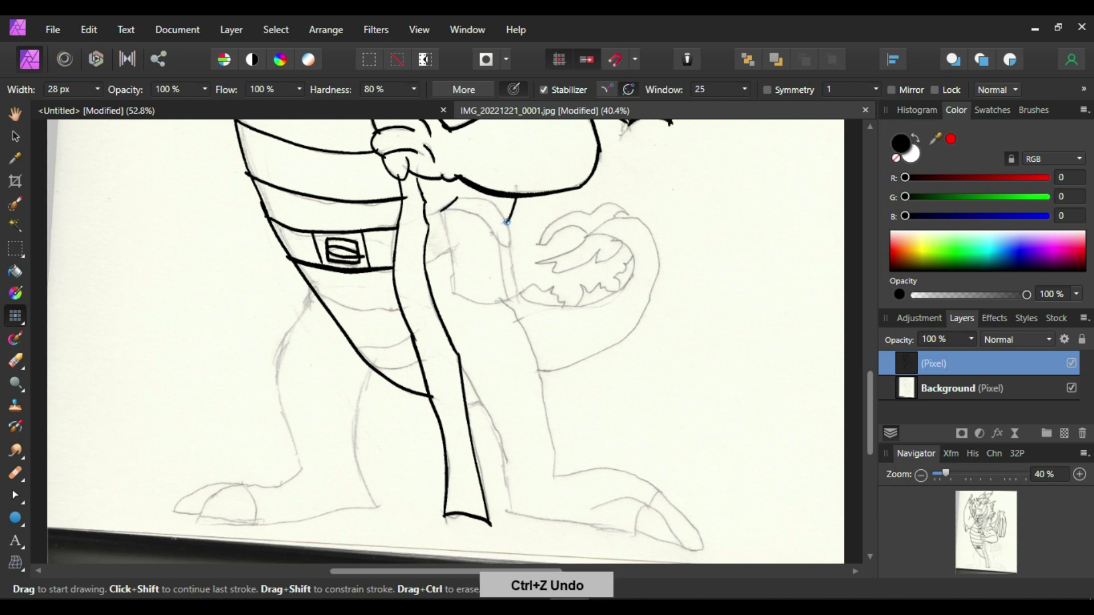
Step: Ink the curved flap below the bent arm and the inner edge of the leg beside the staff
drag(442, 209, 509, 246)
drag(465, 371, 510, 513)
key(ctrl+z)
Step: Ink the foot beside the staff with its toe claws and the outer edge of its leg
drag(705, 550, 683, 546)
shift+click(704, 549)
mouse_move(656, 493)
mouse_down()
mouse_move(705, 550)
mouse_move(678, 544)
mouse_up()
drag(584, 510, 650, 502)
mouse_move(555, 478)
mouse_down()
mouse_move(658, 491)
mouse_move(549, 439)
mouse_move(502, 299)
mouse_up()
key(ctrl+z)
drag(503, 217, 505, 246)
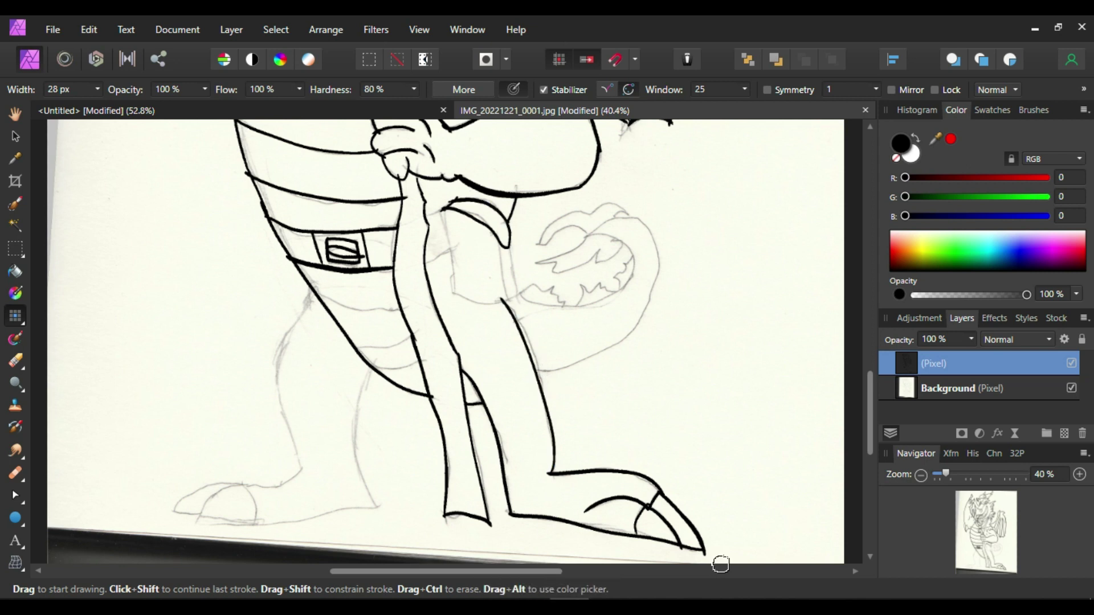
Step: Ink the pouch hanging from the belt below the bent arm, including its bottom and side edge
key(ctrl+z)
drag(455, 288, 519, 295)
drag(505, 246, 516, 293)
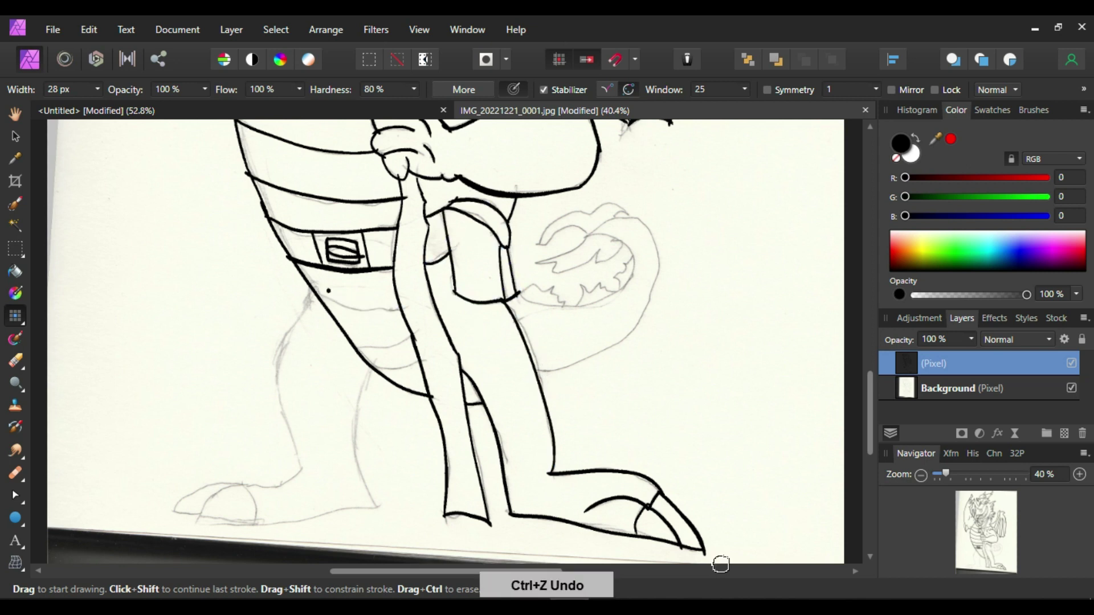
Step: Ink the three curved belly bands below the belt up to the staff
drag(312, 287, 405, 307)
drag(349, 344, 412, 336)
drag(365, 365, 416, 356)
Step: Ink the outer and inner outlines of the other leg and its foot with the toe claw
drag(315, 288, 309, 307)
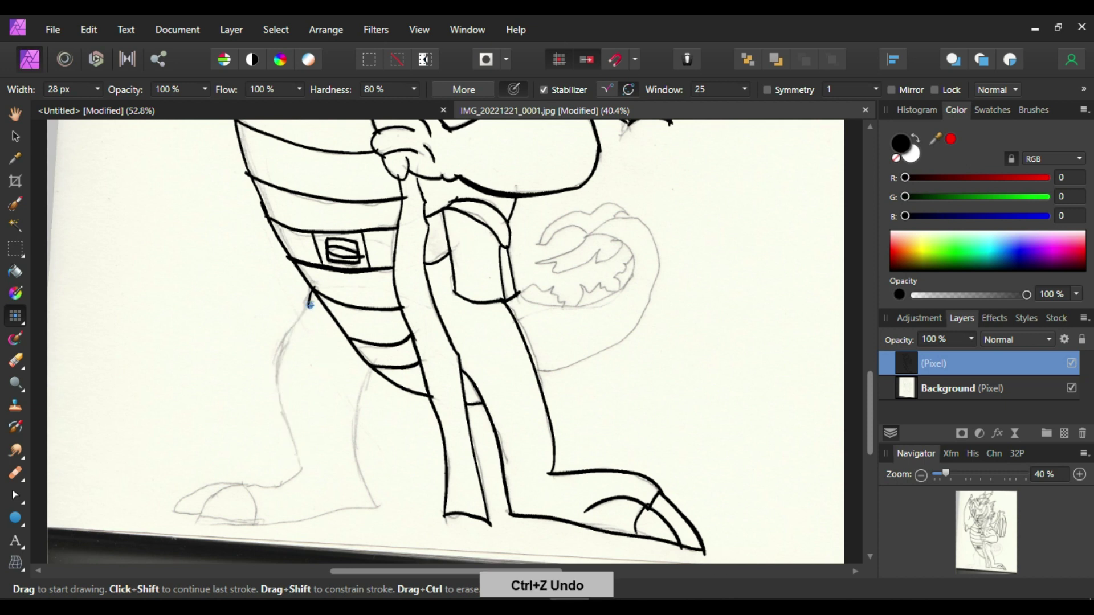
mouse_move(281, 354)
mouse_down()
mouse_move(302, 477)
mouse_move(242, 488)
mouse_move(255, 527)
mouse_move(385, 506)
mouse_up()
key(ctrl+z)
click(288, 527)
key(ctrl+z)
drag(367, 365, 373, 505)
key(ctrl+z)
mouse_move(244, 485)
mouse_down()
mouse_move(200, 516)
mouse_move(256, 528)
mouse_up()
key(ctrl+z)
drag(201, 516, 169, 509)
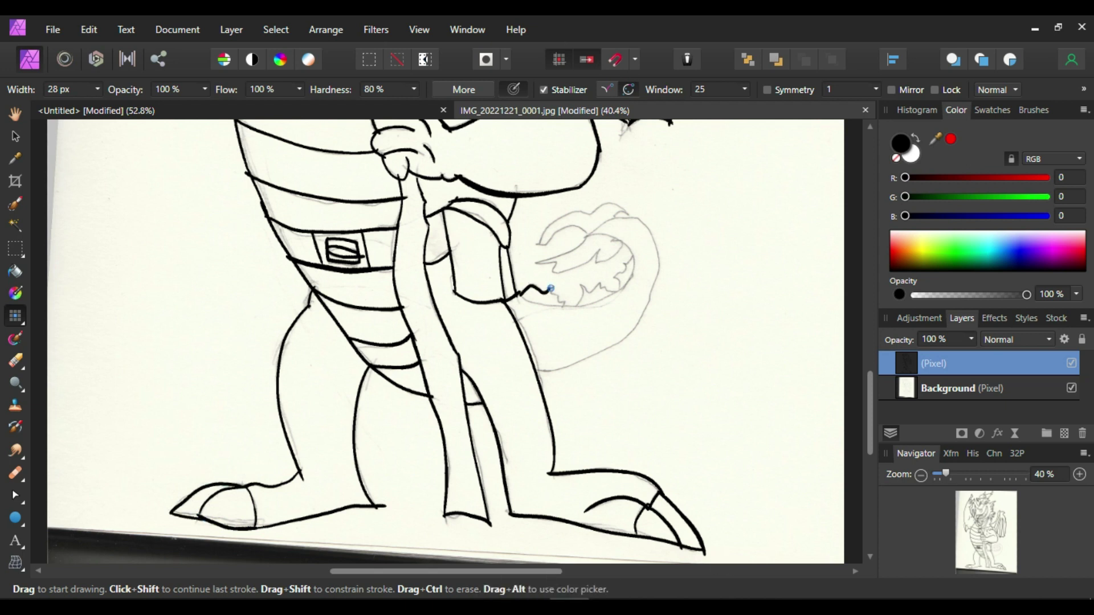
Step: Ink the jagged edge beside the pouch and the inner curve of the curled tail
drag(550, 289, 568, 305)
key(ctrl+z)
drag(623, 248, 573, 308)
key(ctrl+z)
mouse_move(584, 235)
mouse_down()
mouse_move(628, 247)
mouse_move(637, 305)
mouse_up()
key(ctrl+z)
drag(636, 265, 570, 306)
drag(669, 251, 672, 260)
key(ctrl+z)
Step: Ink the upper and outer curves of the tail down to where it meets the leg
drag(585, 233, 654, 227)
key(ctrl+z)
mouse_move(535, 370)
mouse_down()
mouse_move(627, 331)
mouse_move(650, 219)
mouse_up()
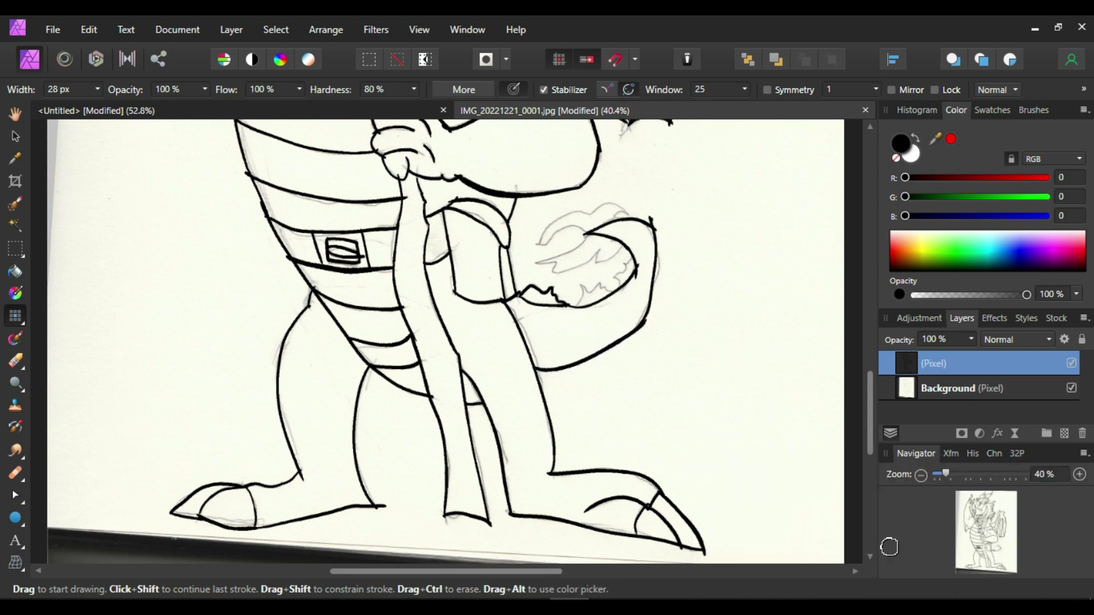
drag(653, 271, 628, 336)
key(ctrl+z)
Step: Ink the jagged tufts inside the tail curl and the pointed strands at the tail tip
drag(573, 308, 599, 283)
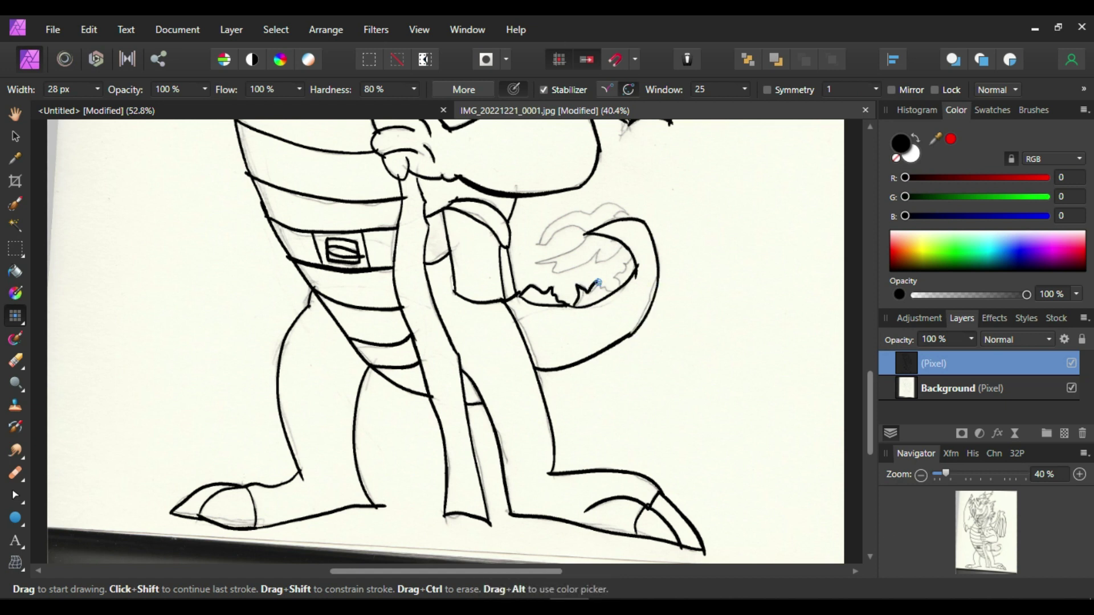
key(ctrl+z)
drag(534, 261, 583, 233)
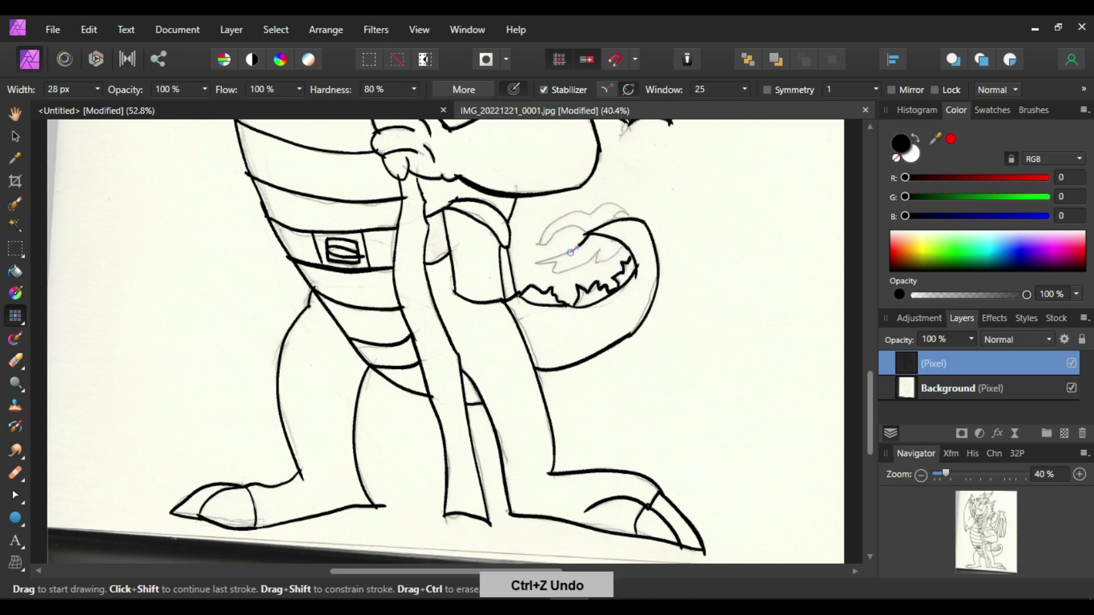
mouse_move(538, 263)
mouse_down()
mouse_move(558, 273)
mouse_move(596, 261)
mouse_up()
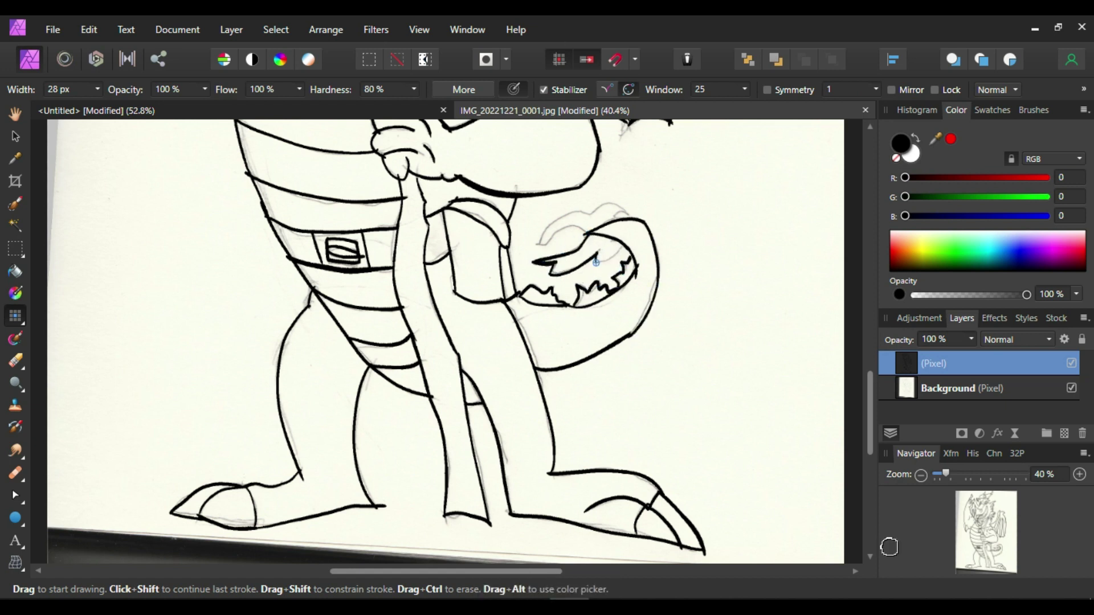
key(ctrl+z)
click(920, 474)
Step: Flood-fill the jagged shoulder patch of the Tanner's Volteer line art with the purple sampled from the reference
scroll(878, 360, up, 5)
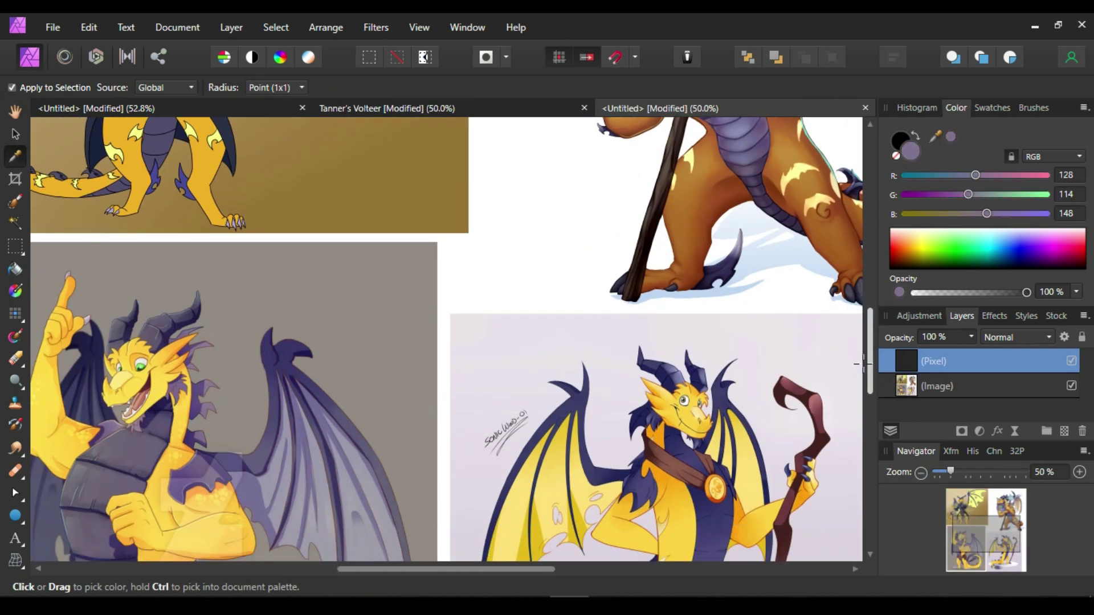
click(500, 108)
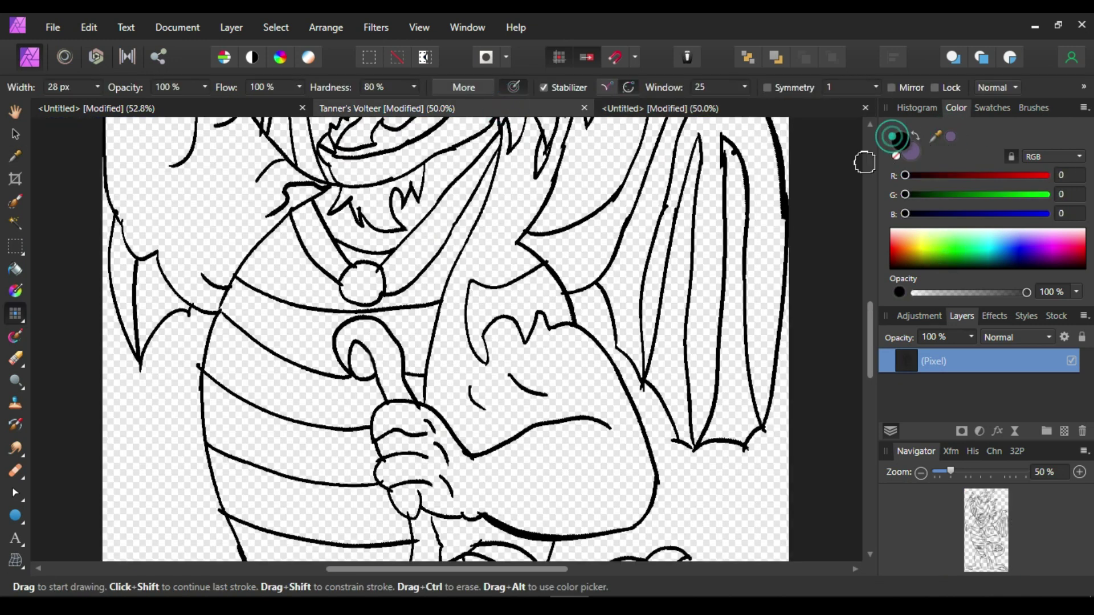
click(16, 269)
click(516, 319)
Step: Sample the body yellow (RGB 250, 205, 54) from the reference dragon and flood-fill the arms, neck and head
click(660, 107)
key(i)
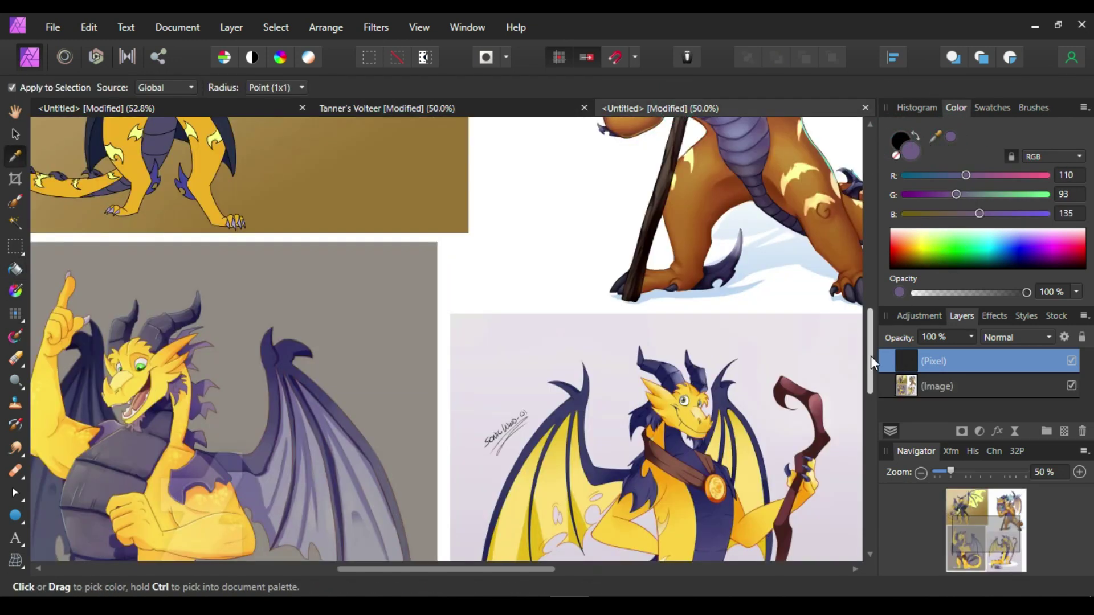
scroll(870, 355, down, 3)
click(680, 347)
click(570, 104)
key(g)
click(950, 137)
drag(871, 346, 869, 244)
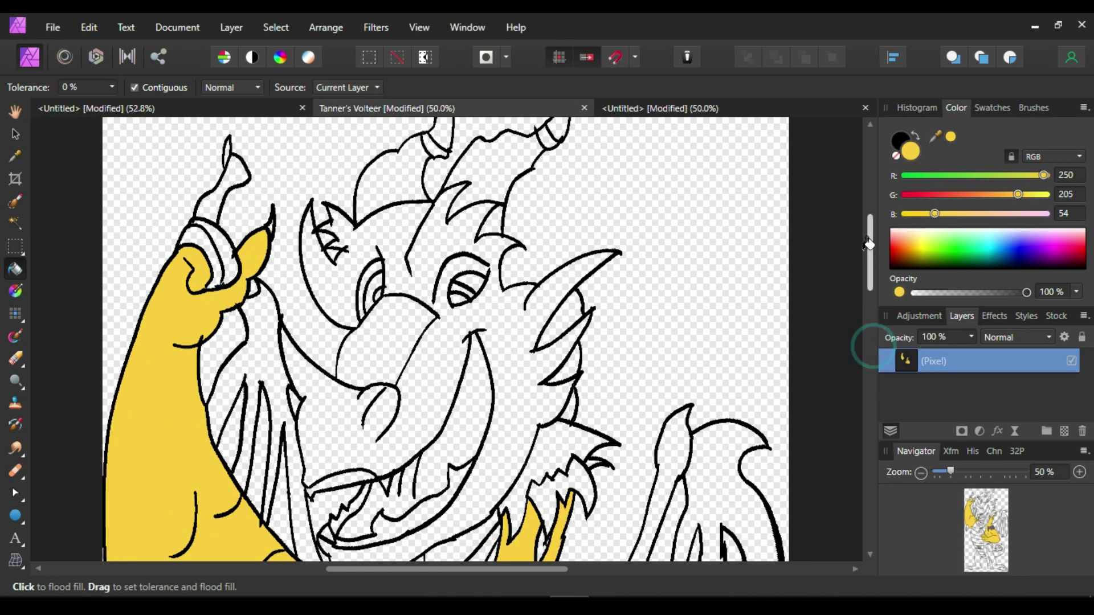
drag(410, 251, 414, 250)
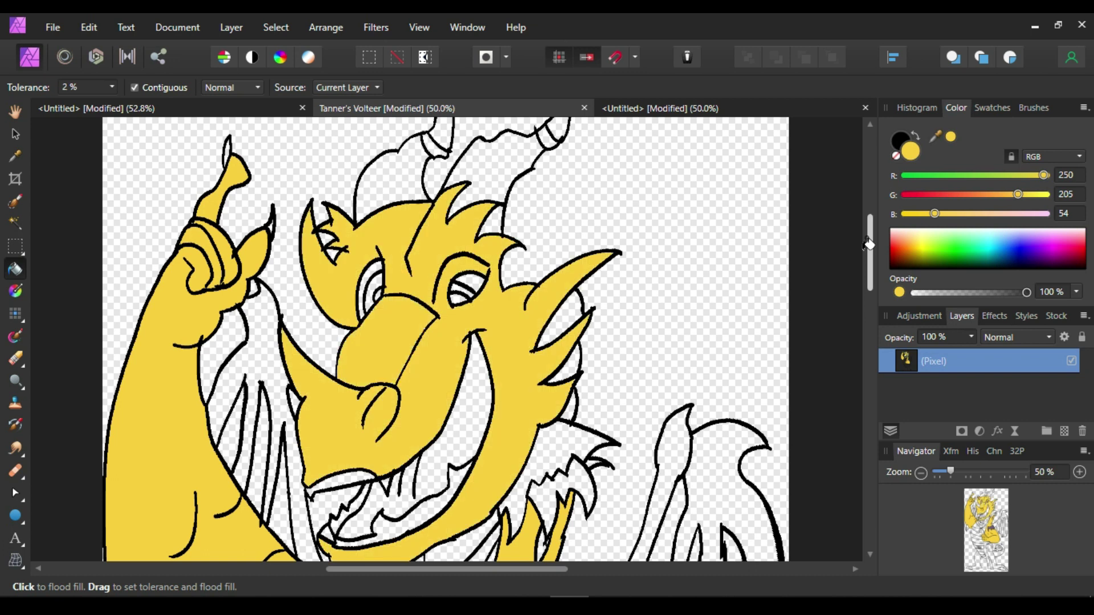
Step: Flood-fill the dragon's legs and curled tail with the same yellow
drag(869, 244, 854, 420)
key(ctrl+z)
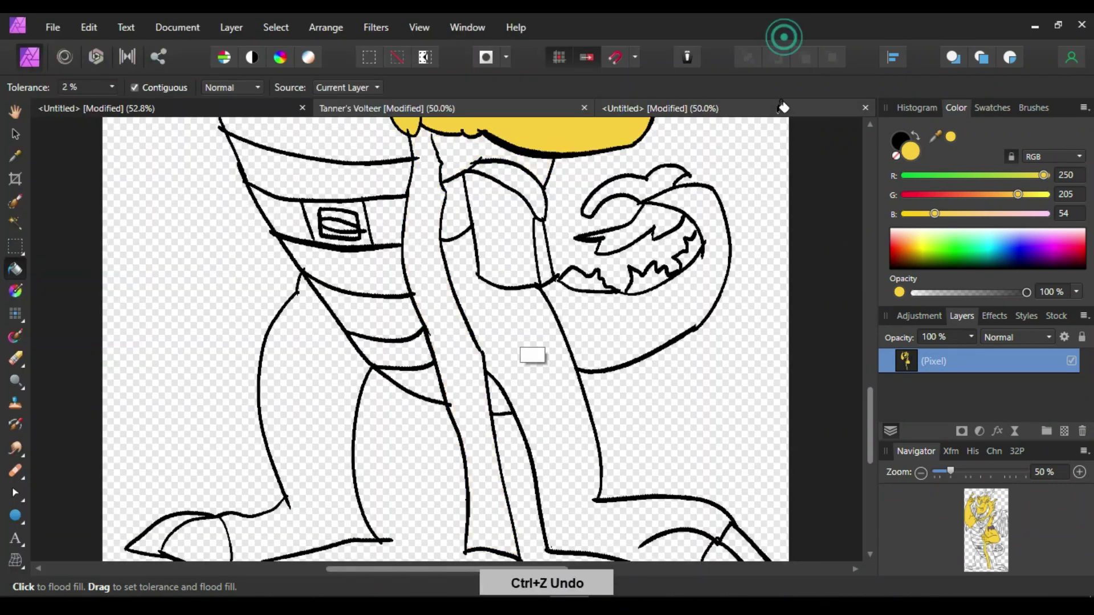
click(532, 354)
click(297, 410)
drag(870, 473, 865, 427)
Step: Touch up the line art beside the staff with the brush and fill the area below the bent arm yellow
click(478, 444)
key(ctrl+z)
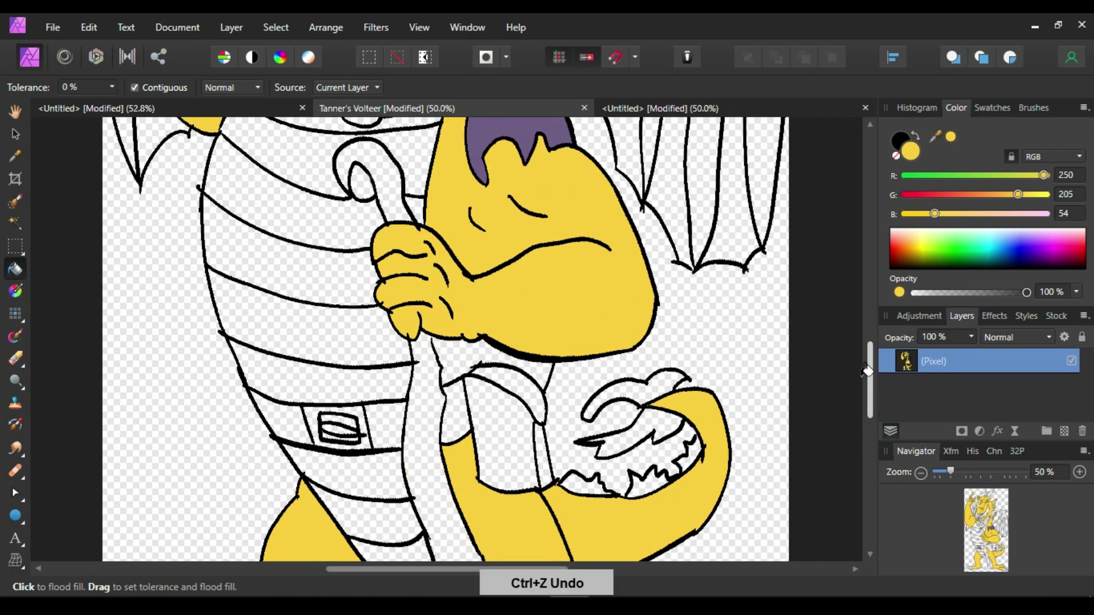
key(b)
key(x)
key(x)
click(15, 269)
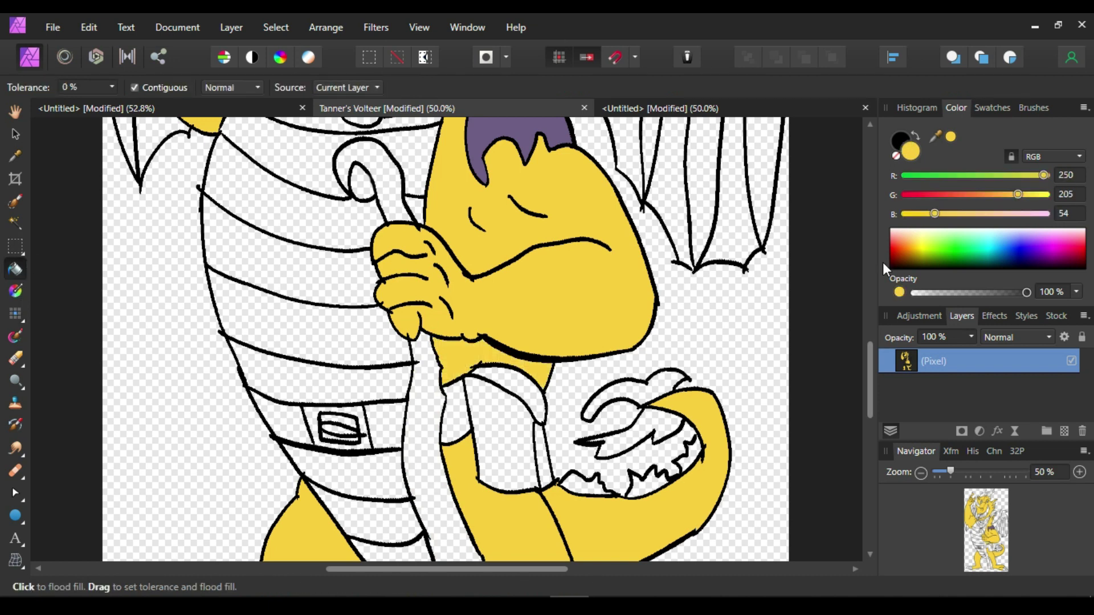
Step: Fill the mouth with a red sampled from the reference (RGB 179, 106, 100) and the lower teeth with white
click(661, 108)
key(i)
drag(138, 220, 137, 219)
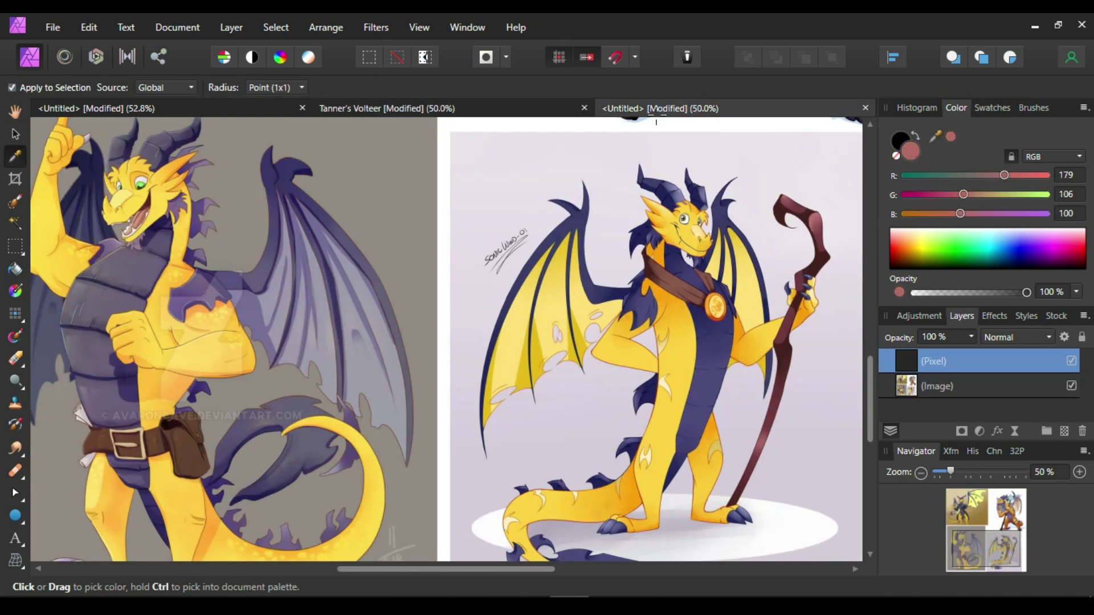
click(495, 108)
key(g)
key(d)
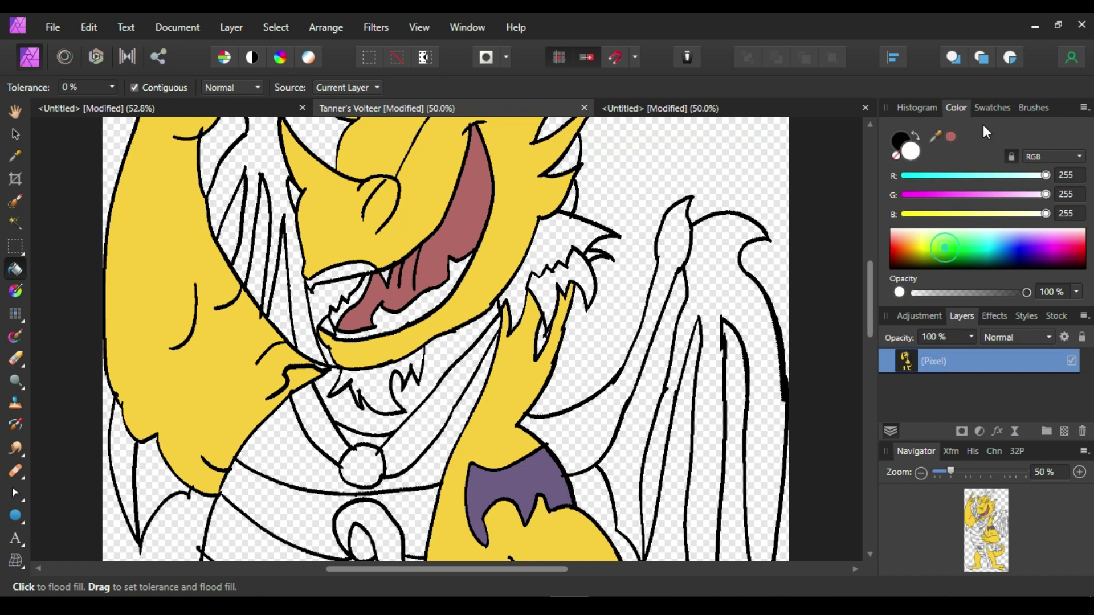
key(ctrl+z)
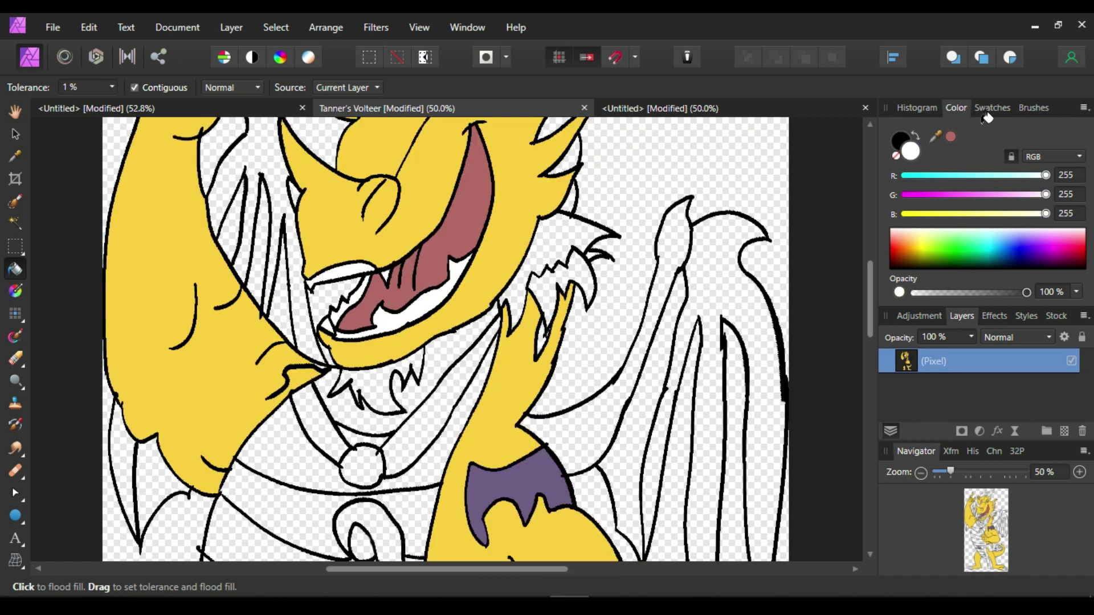
Step: Resample the body yellow from the dragon in the line-art document for flood filling
scroll(870, 289, up, 5)
key(i)
click(294, 384)
key(g)
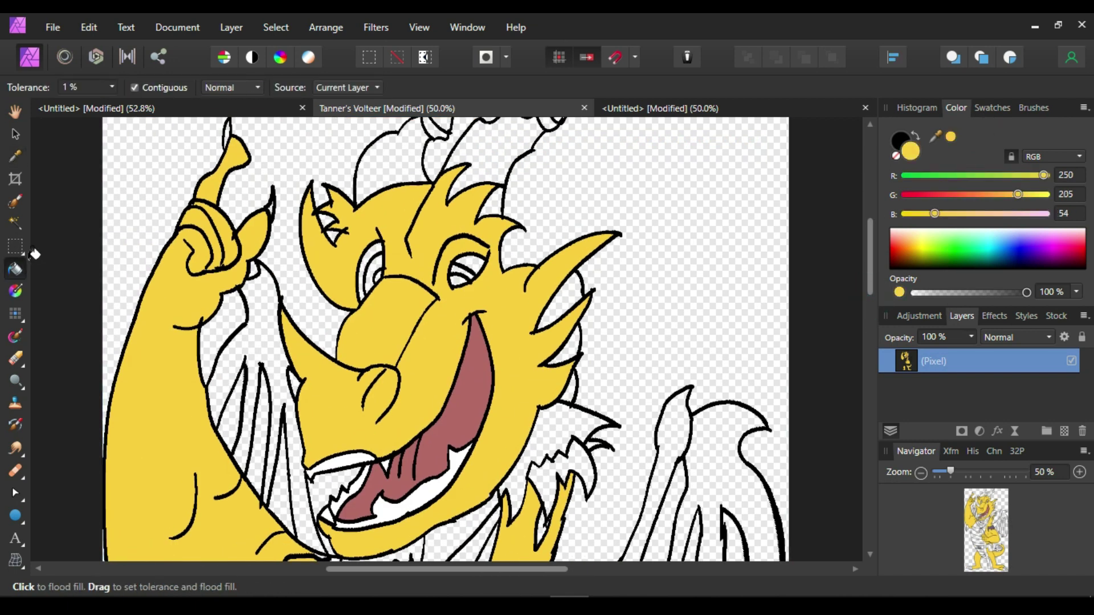
Step: Sample the dark blue (RGB 59, 60, 106) from the reference and fill the bony parts of both wings
click(672, 108)
key(i)
click(578, 222)
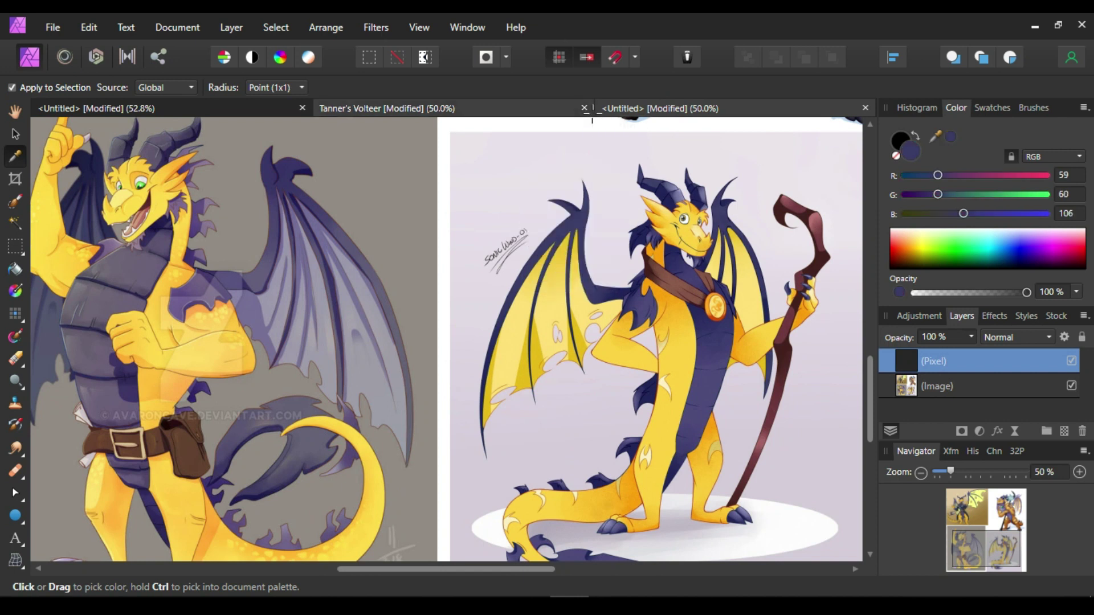
click(387, 108)
key(g)
click(950, 137)
click(268, 444)
click(735, 455)
scroll(684, 342, down, 5)
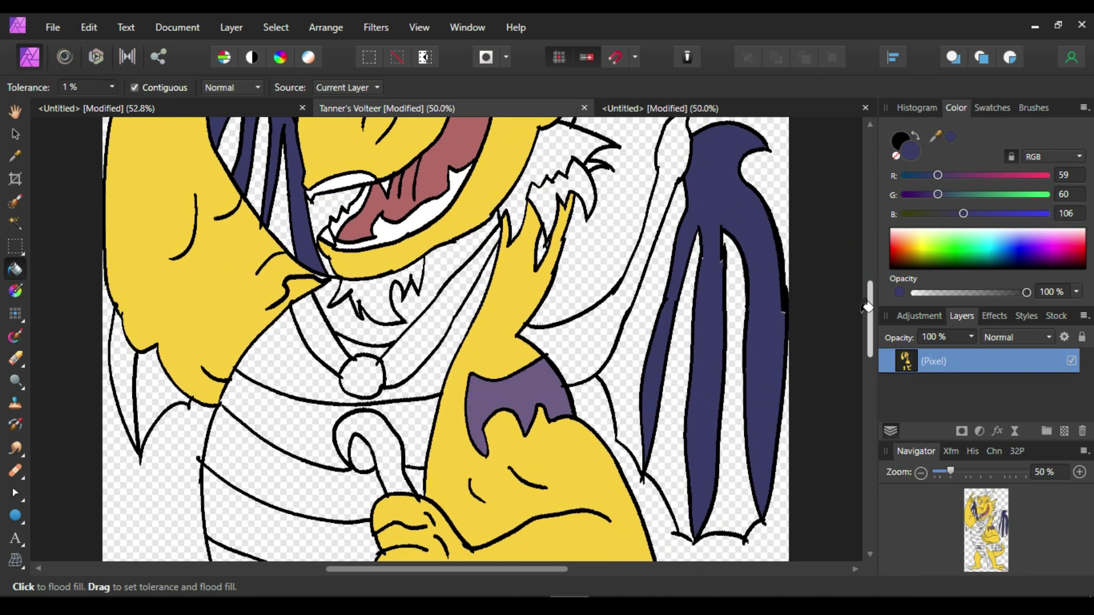
Step: Sample the light yellow (RGB 252, 221, 105) from the reference wing and fill the wing membranes between the dark blue ribs
click(760, 107)
key(i)
click(550, 285)
click(515, 108)
key(g)
click(950, 137)
click(661, 342)
click(698, 370)
click(735, 370)
drag(874, 312, 867, 243)
scroll(865, 297, down, 5)
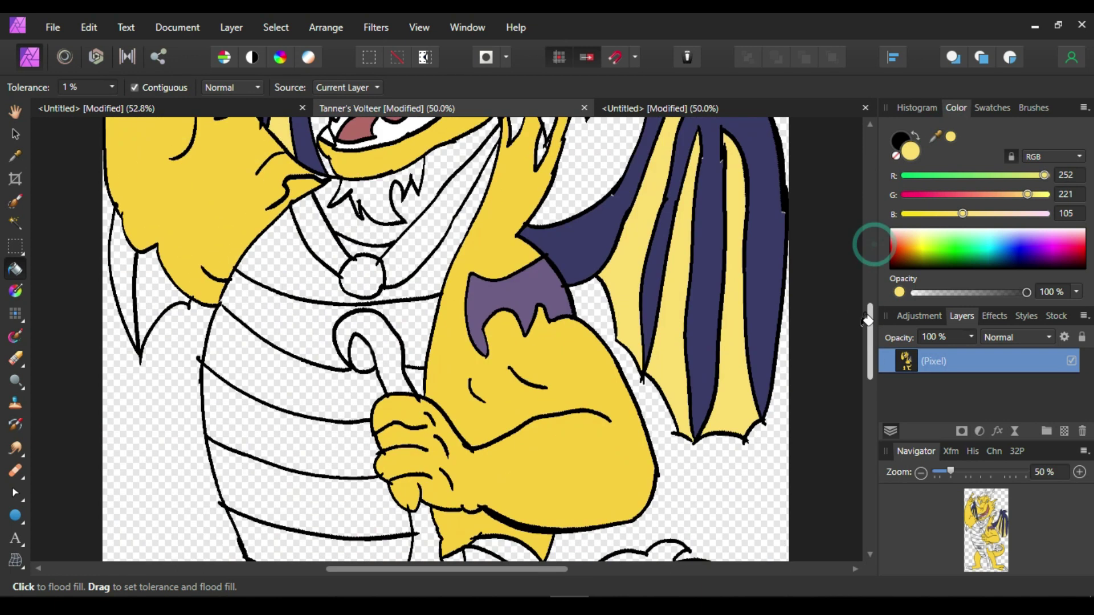
Step: Sample a dark purple (RGB 48, 36, 68) from the reference and fill the pointed fin below the raised arm
key(ctrl+Tab)
key(i)
scroll(870, 300, down, 3)
scroll(871, 300, up, 3)
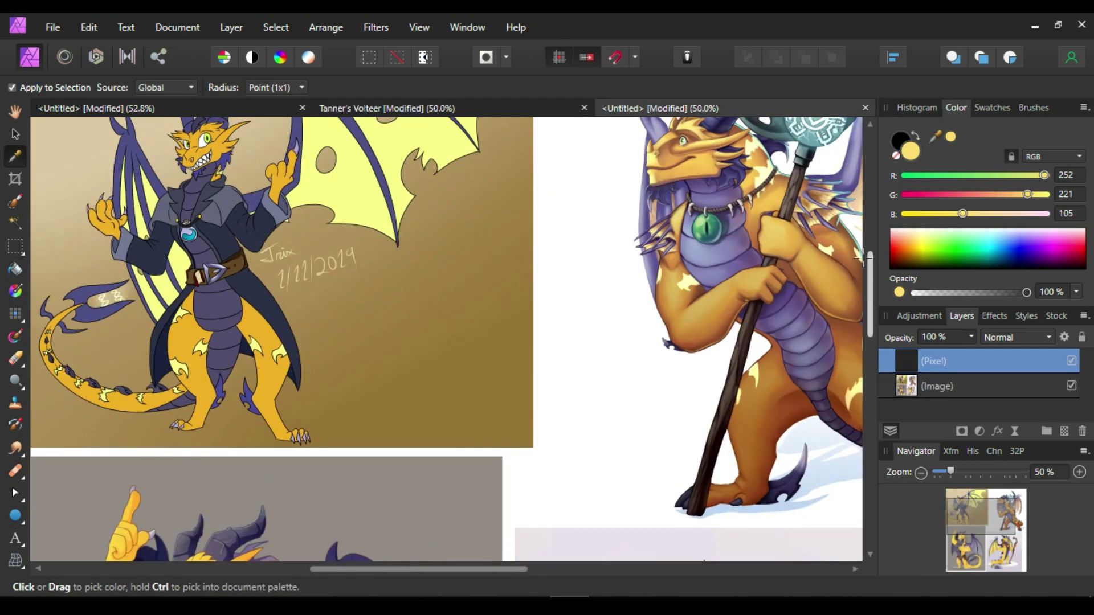
scroll(556, 551, right, 3)
click(556, 551)
click(510, 110)
key(g)
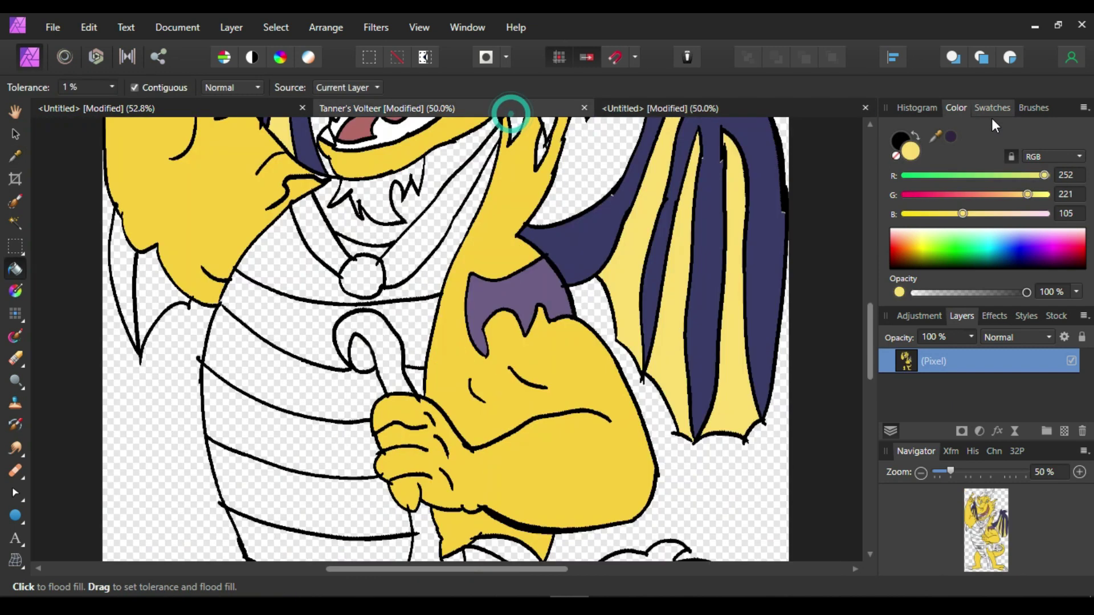
scroll(869, 172, up, 3)
Step: Sample the teal (RGB 110, 164, 175) from the reference staff's orb and fill the gem inside the staff's hook
key(ctrl+Tab)
key(i)
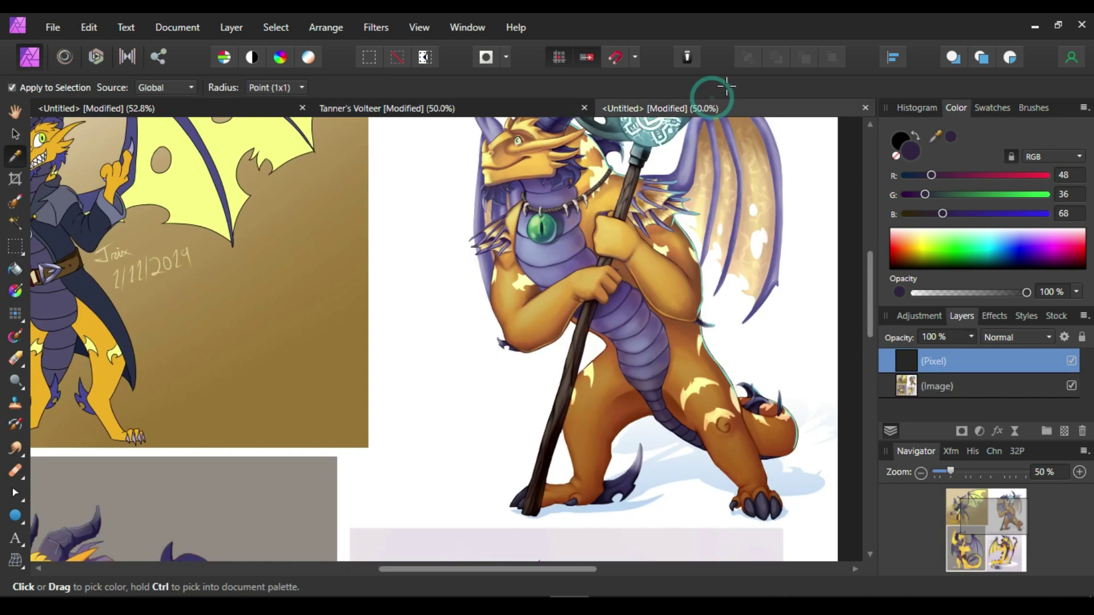
scroll(450, 336, up, 5)
click(640, 237)
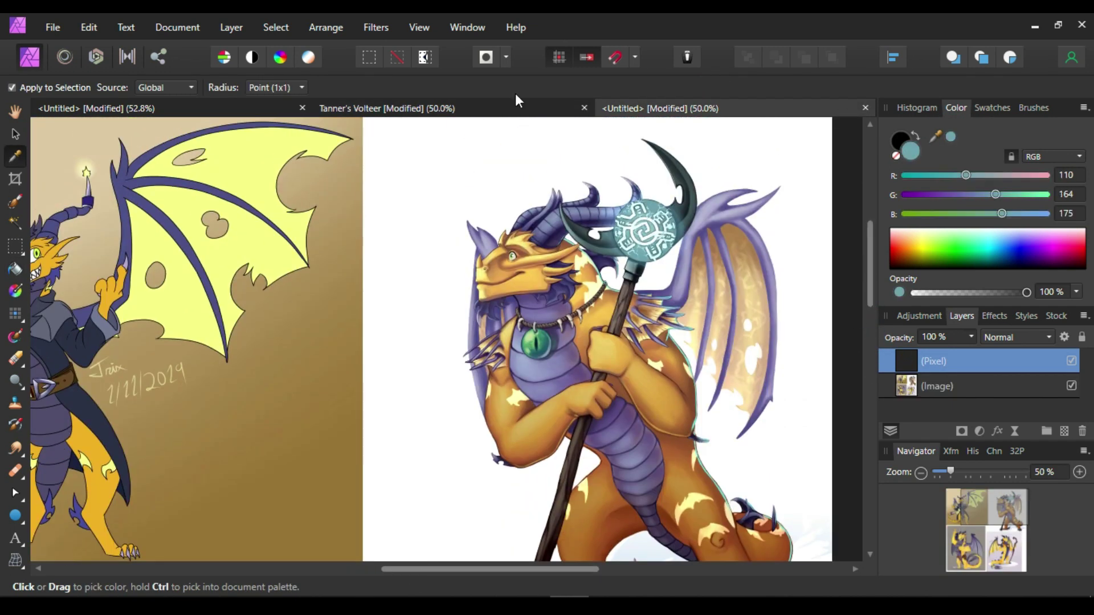
click(515, 105)
key(g)
click(952, 137)
key(ctrl+z)
key(ctrl+shift+z)
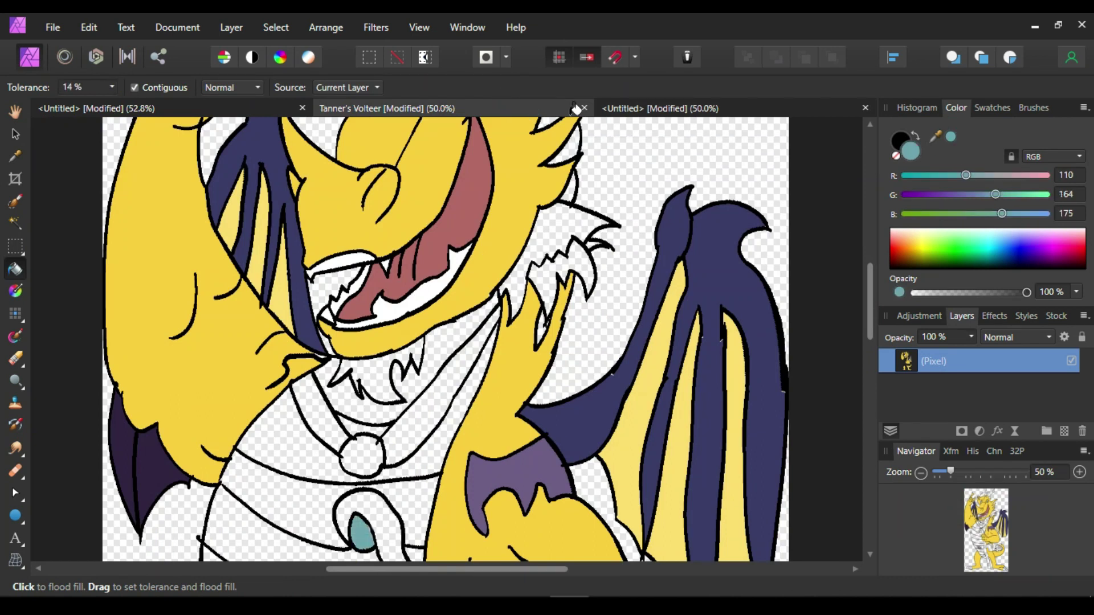
Step: Sample the dark brown (RGB 60, 44, 39) from the reference staff and fill the dragon's staff
click(711, 108)
key(i)
drag(623, 312, 623, 318)
click(532, 107)
key(g)
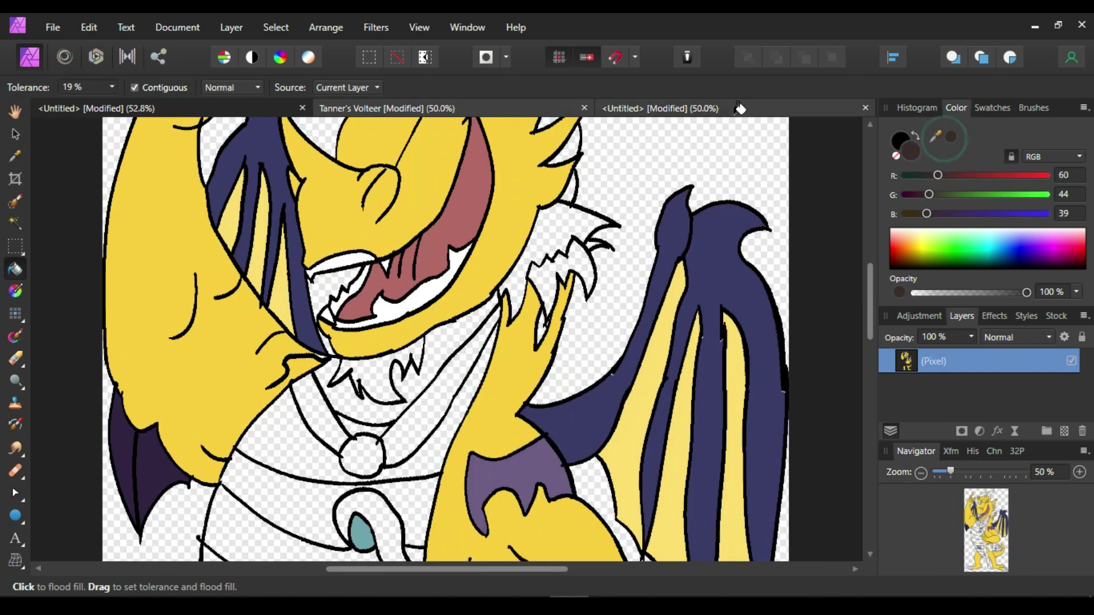
click(379, 547)
scroll(379, 547, down, 5)
key(ctrl+z)
drag(388, 351, 871, 376)
Step: Sample the leather brown (RGB 102, 72, 36) from the reference belt and fill the belt and pouch
click(711, 108)
key(i)
drag(501, 568, 457, 564)
drag(282, 393, 282, 393)
click(506, 107)
key(g)
click(387, 356)
click(455, 342)
click(506, 364)
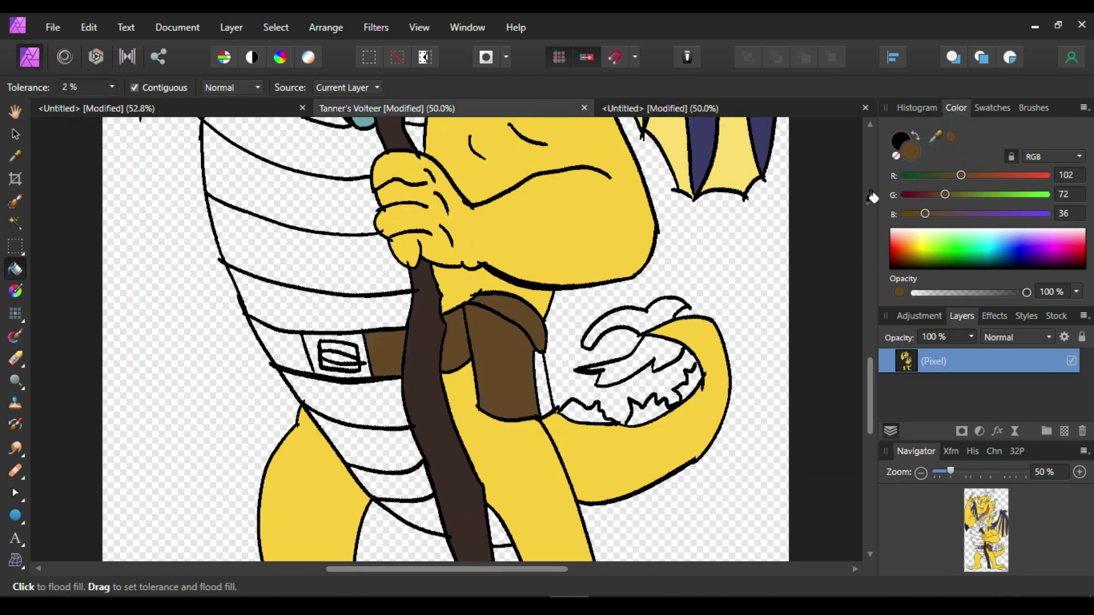
key(ctrl+z)
Step: Sample a grey-blue (RGB 129, 133, 165) from the reference and fill the belt buckle's frame
click(673, 110)
key(i)
drag(260, 399, 260, 399)
click(450, 109)
key(g)
click(950, 137)
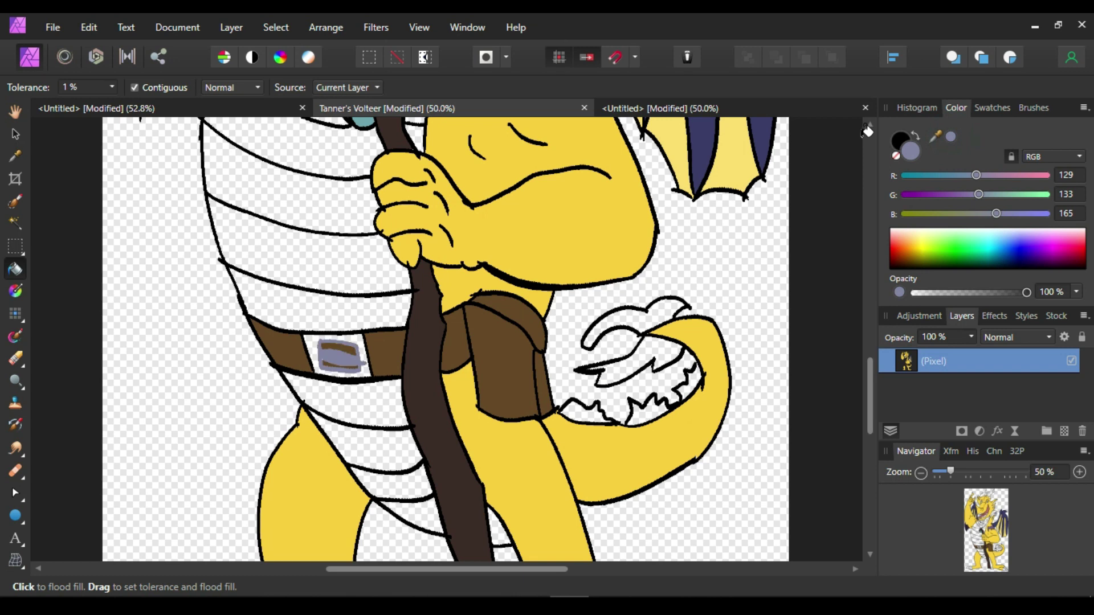
Step: Sample the horn blue (RGB 78, 80, 137) from the reference and fill both horns and their tips
click(715, 107)
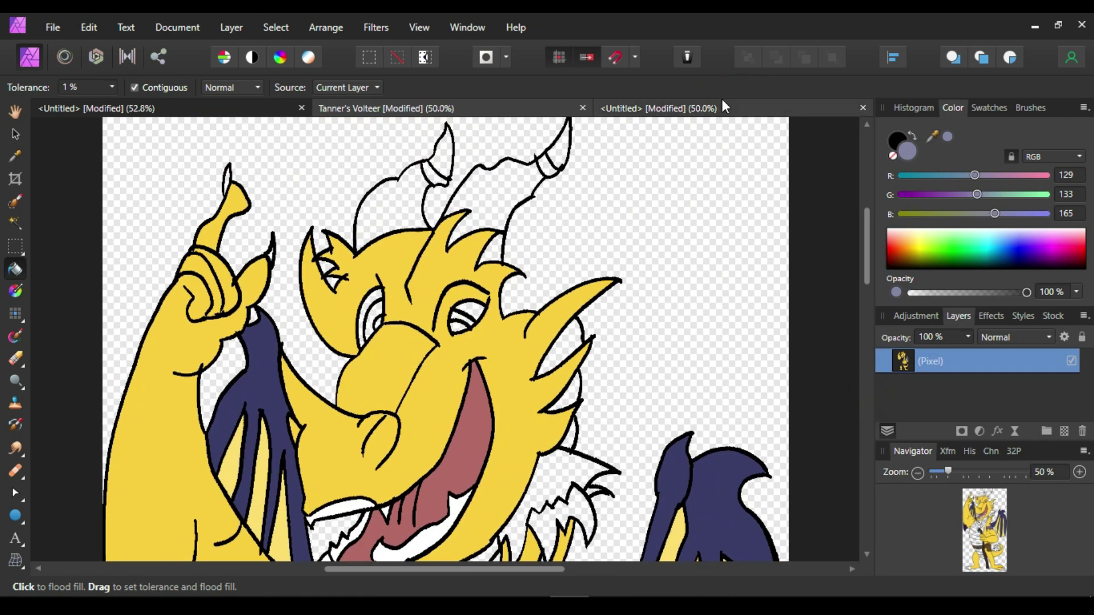
click(722, 107)
key(i)
click(272, 234)
click(493, 110)
key(g)
click(948, 137)
click(495, 205)
click(558, 143)
click(490, 251)
click(398, 205)
Step: Sample the dark blue (RGB 33, 37, 92) from the reference and fill the bands on both horns
click(659, 107)
key(i)
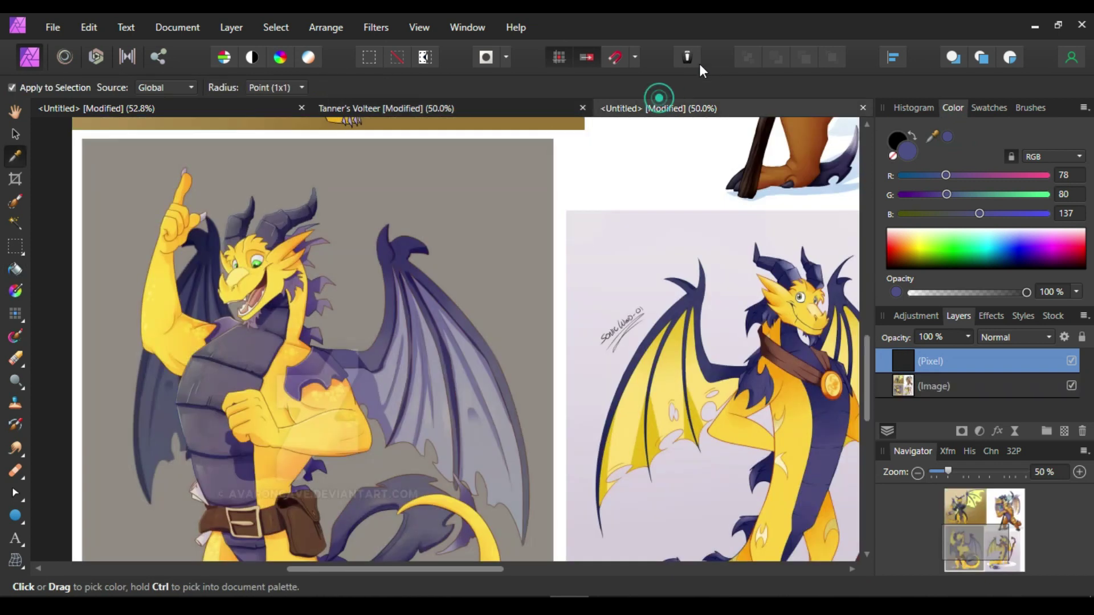
key(ctrl+Tab)
key(g)
click(948, 137)
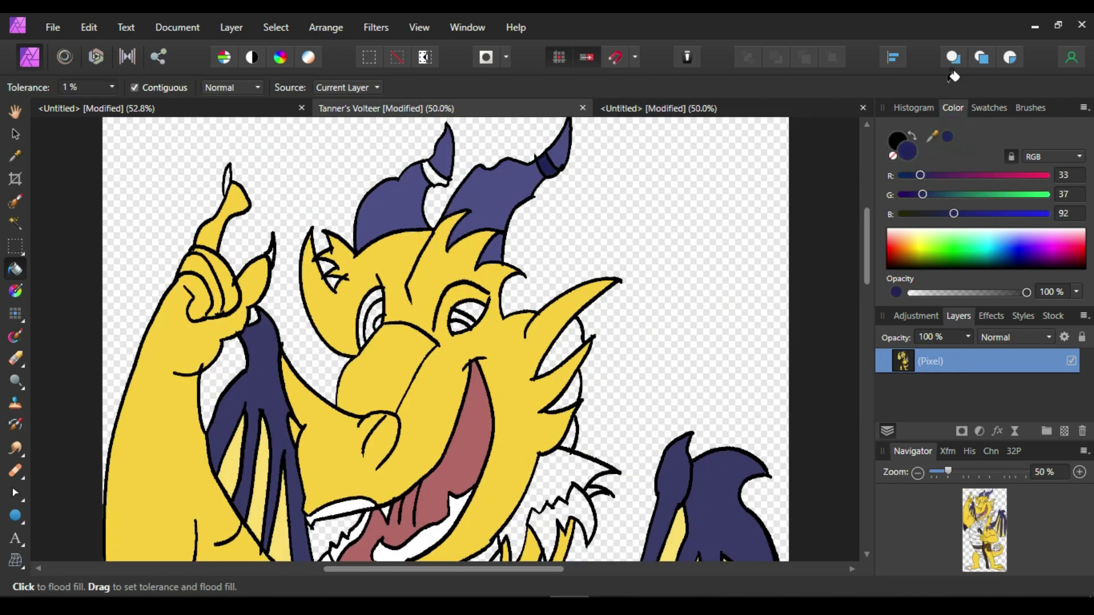
key(ctrl+z)
Step: Sample the eye colours from the reference and fill the dragon's eye whites and green irises
click(659, 108)
key(i)
drag(799, 298, 244, 246)
click(487, 107)
key(g)
click(638, 108)
key(i)
click(947, 136)
click(500, 108)
key(g)
Step: Sample a dark green (RGB 33, 66, 20) from the reference and fill the dark parts of the dragon's eyes
click(687, 107)
key(i)
click(440, 108)
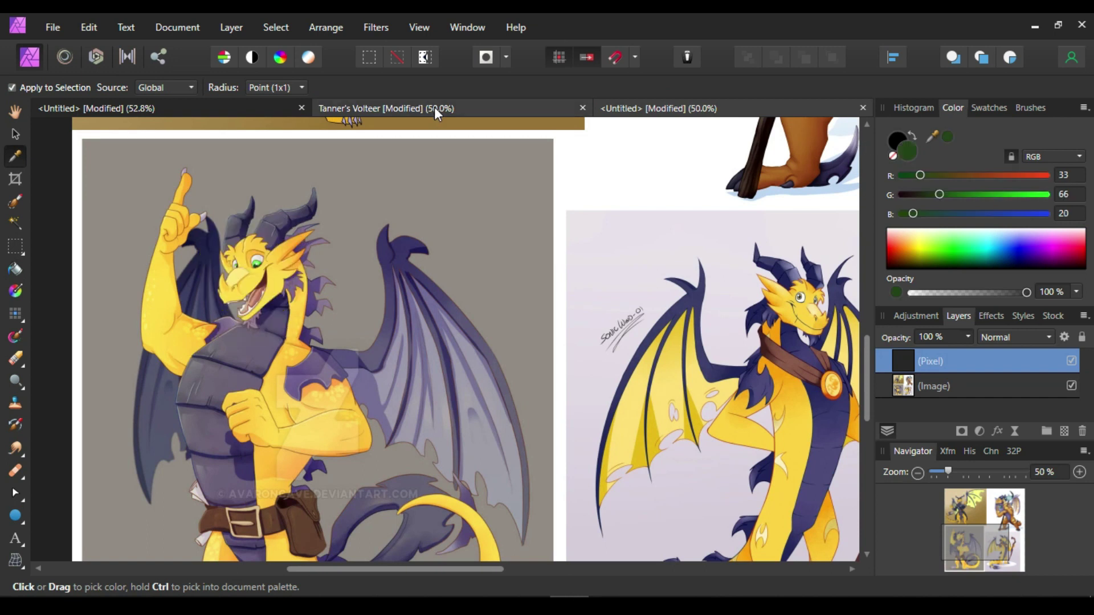
key(g)
key(ctrl+z)
key(ctrl+Tab)
key(i)
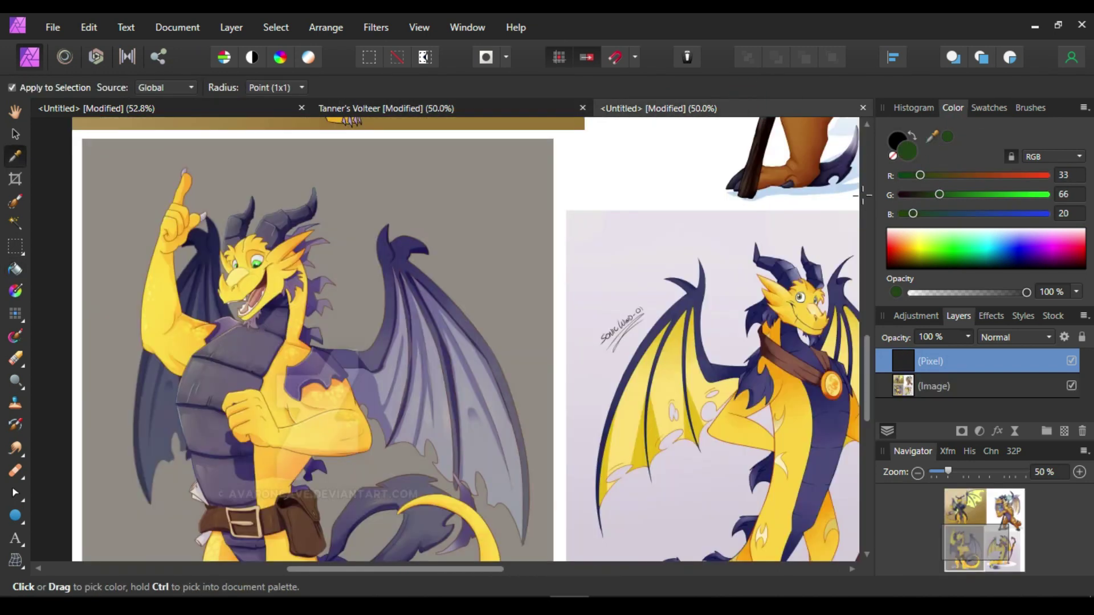
key(ctrl+shift+Tab)
key(g)
click(433, 370)
key(ctrl+z)
Step: Sample the yellow (RGB 250, 205, 54) from the dragon's arm and fill the unfilled frill areas beside its cheek
key(i)
click(148, 411)
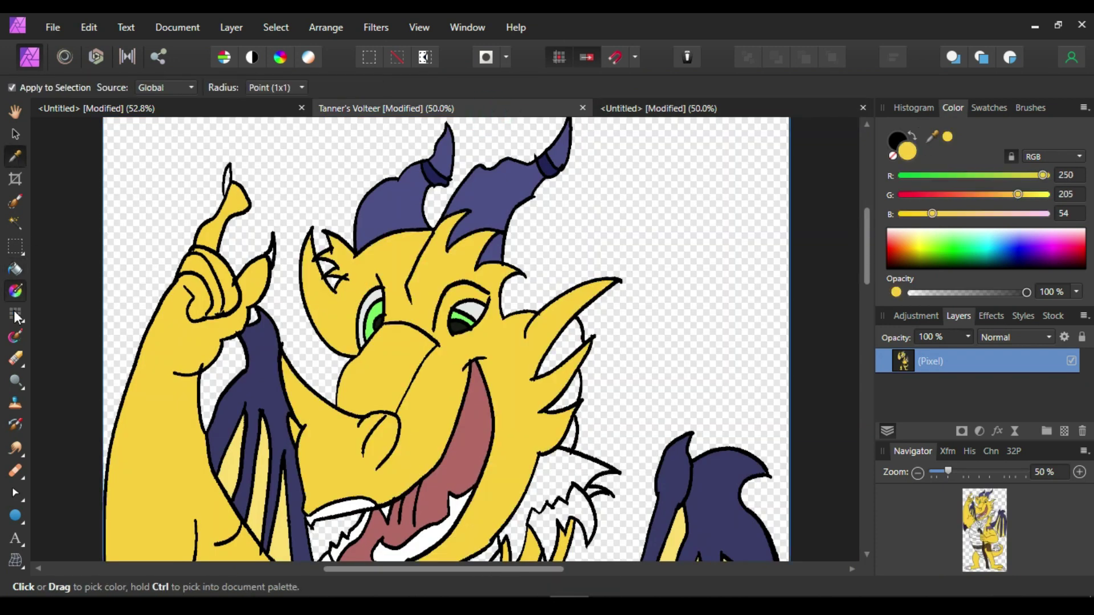
click(15, 312)
key(g)
click(564, 370)
key(ctrl+z)
drag(866, 239, 864, 288)
key(ctrl+z)
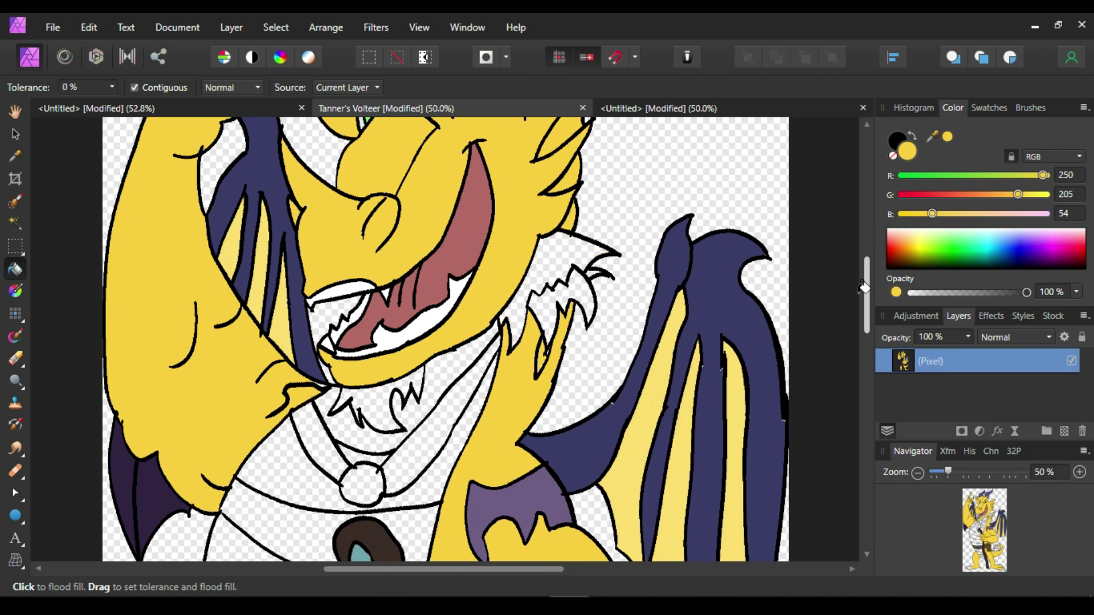
Step: Sample the greyish purple (RGB 126, 114, 141) from the reference and fill the dragon's cheek tuft and chin beard
click(681, 108)
key(i)
click(291, 297)
click(460, 109)
key(g)
click(561, 273)
click(373, 399)
key(ctrl+0)
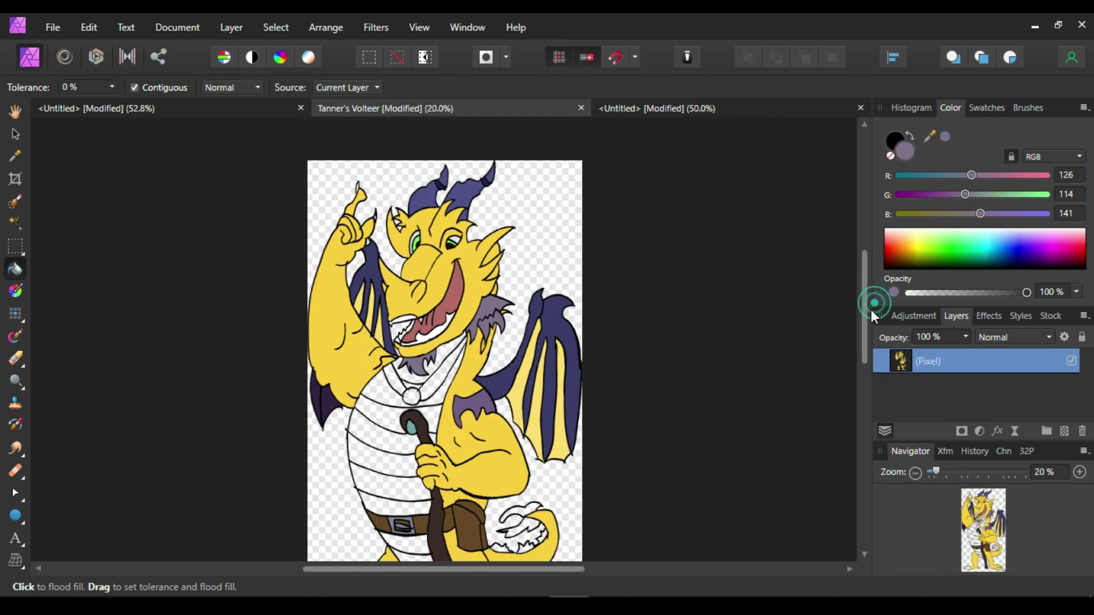
Step: Sample a grey-purple (RGB 101, 98, 119) from the reference's tail and fill parts of the dragon's tail tuft
click(680, 108)
key(i)
click(426, 526)
click(513, 109)
key(g)
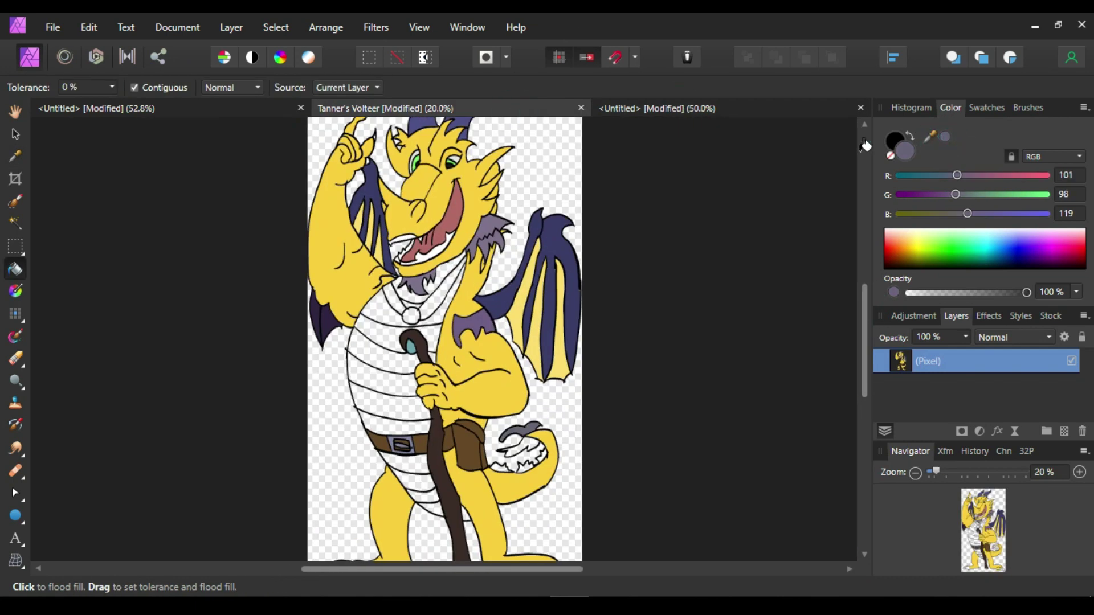
key(ctrl+z)
Step: Sample the belly purple (RGB 133, 124, 170) from the staff-bearing reference dragon and fill the neck, chest and belly plates
click(711, 108)
key(i)
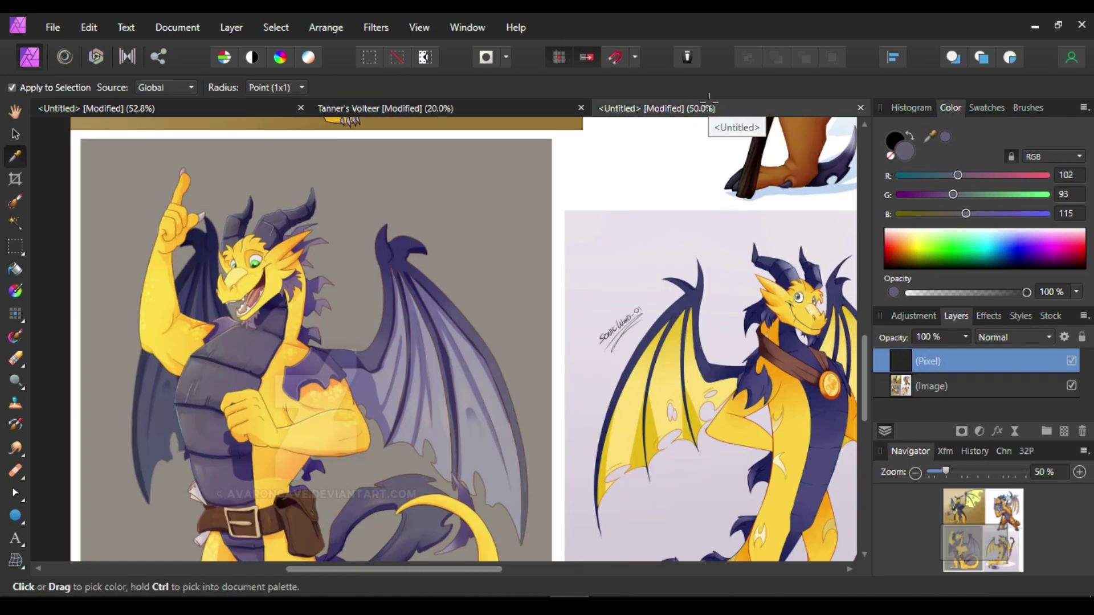
scroll(855, 430, up, 5)
click(793, 218)
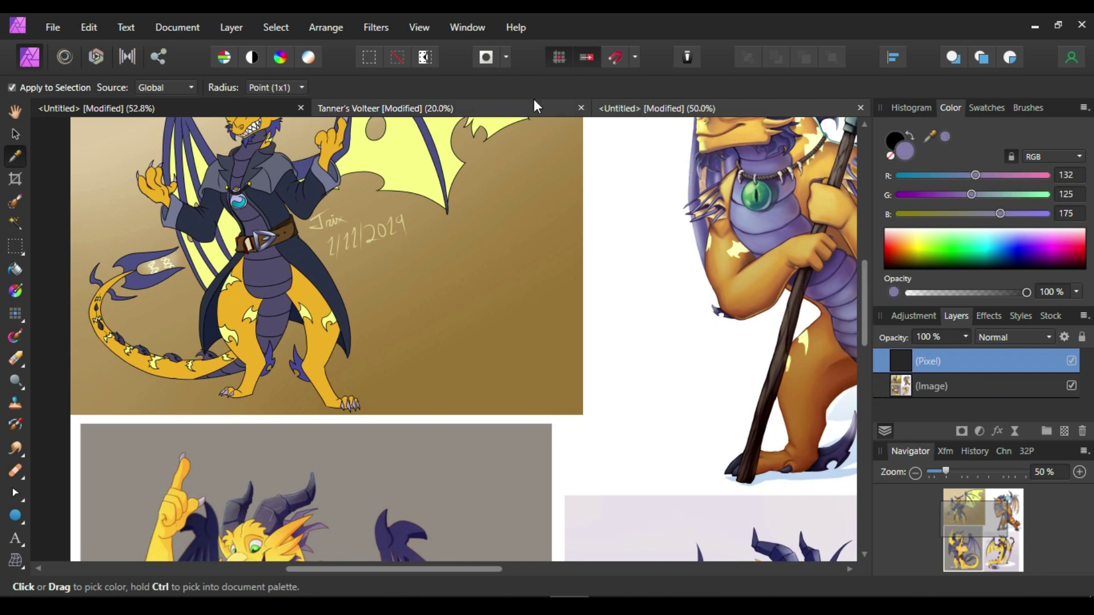
click(571, 109)
key(g)
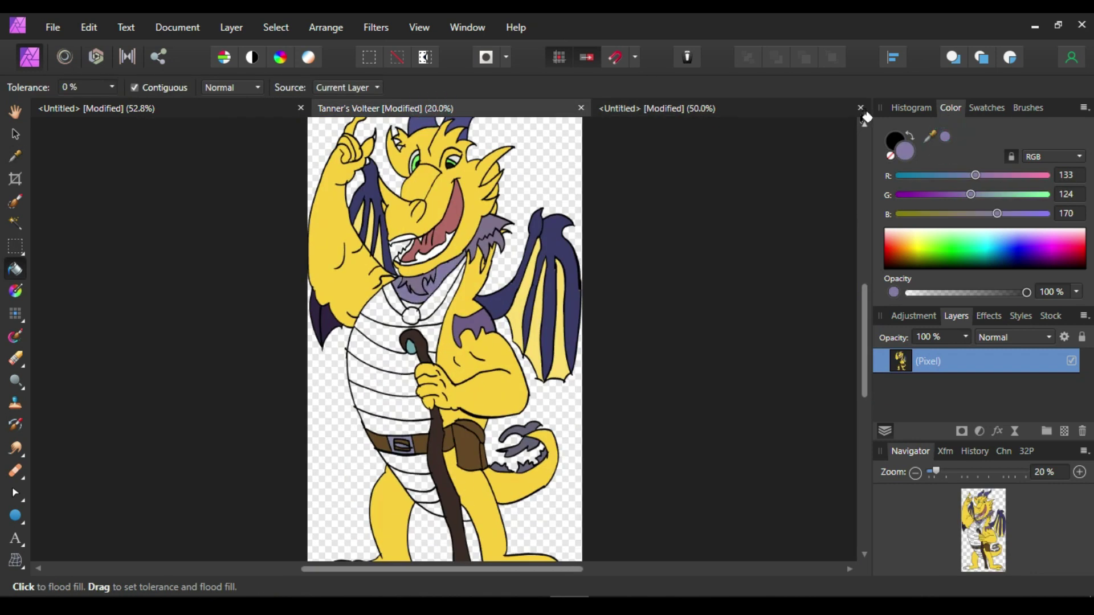
key(ctrl+z)
click(411, 288)
click(394, 342)
click(382, 399)
click(407, 473)
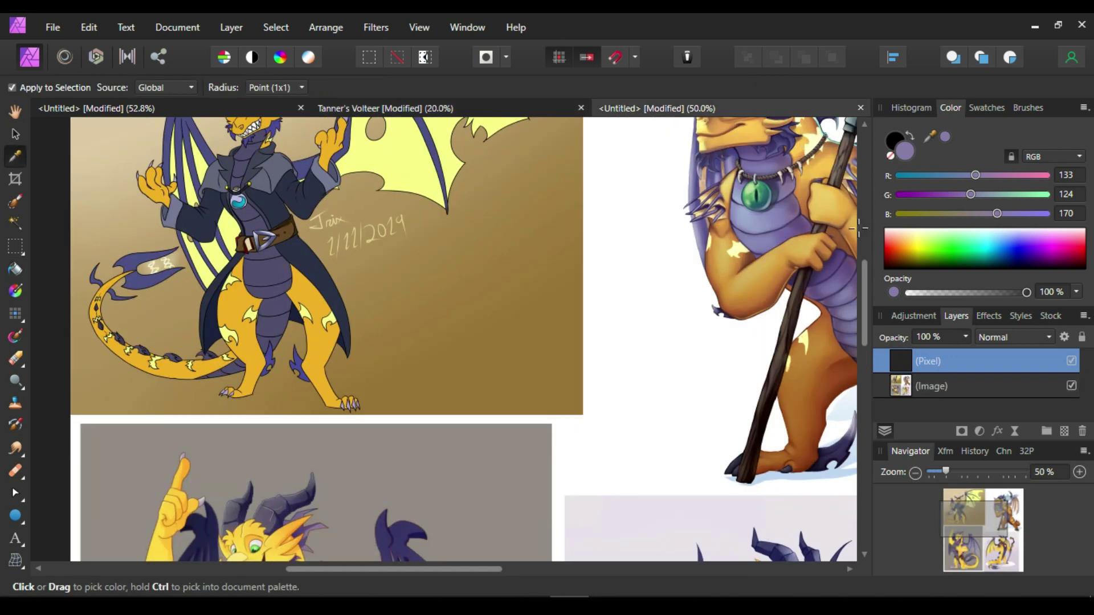
Step: Fill the necklace strap with the reference's brown (RGB 136, 89, 73) and the medallion with its orange (RGB 254, 164, 23)
scroll(826, 285, down, 5)
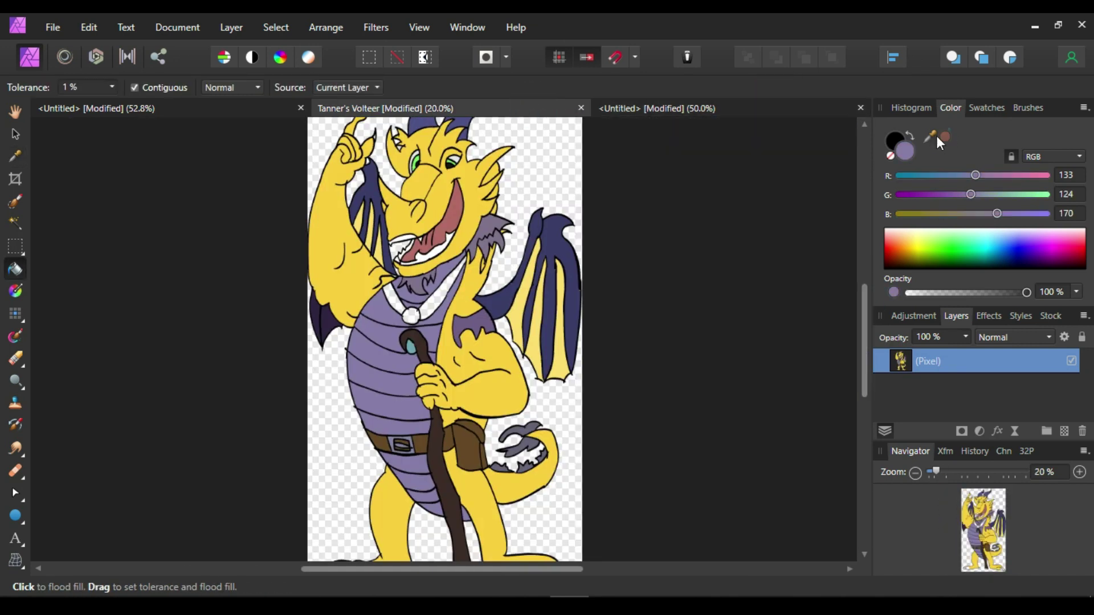
click(930, 136)
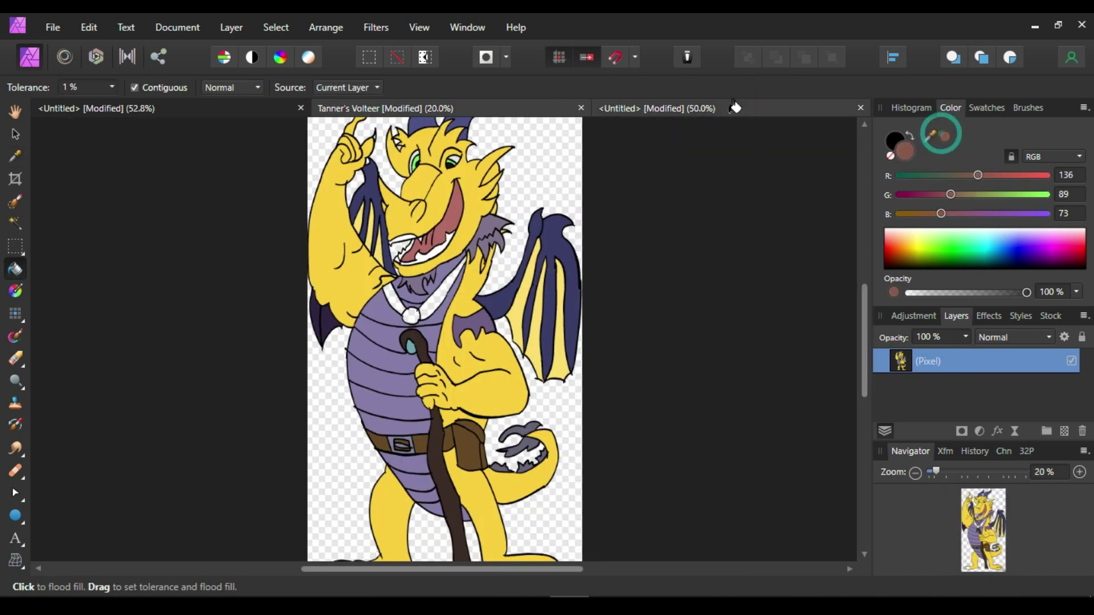
click(645, 107)
click(830, 373)
click(528, 108)
key(g)
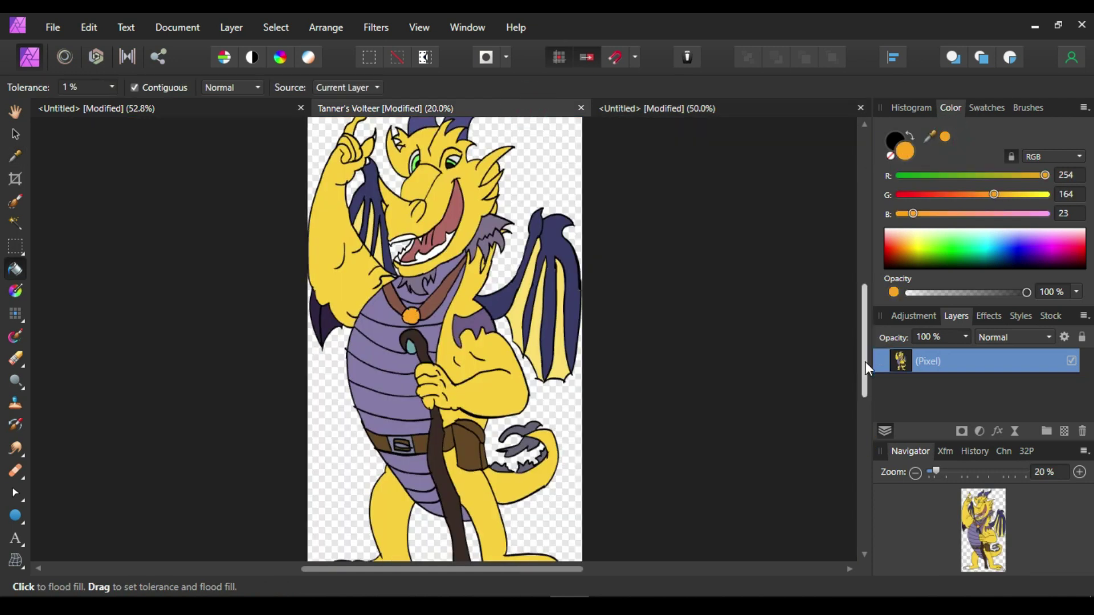
Step: Sample the pale lavender (RGB 190, 185, 207) from the reference and fill the dragon's toe and finger claws
scroll(864, 361, down, 3)
click(726, 111)
key(i)
click(859, 371)
click(527, 107)
key(g)
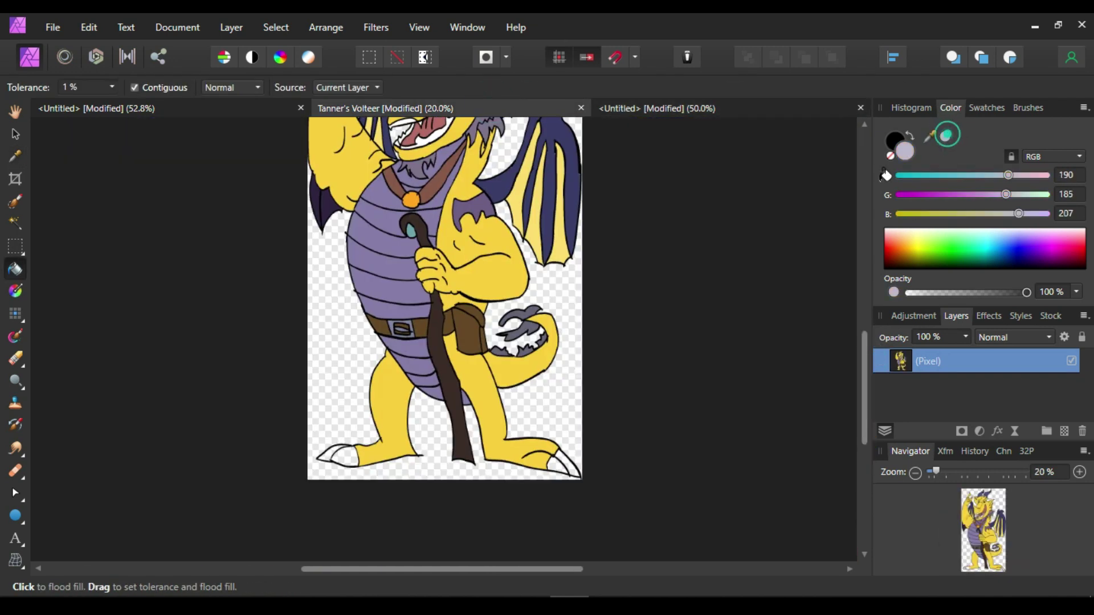
drag(865, 389, 860, 275)
scroll(861, 256, up, 4)
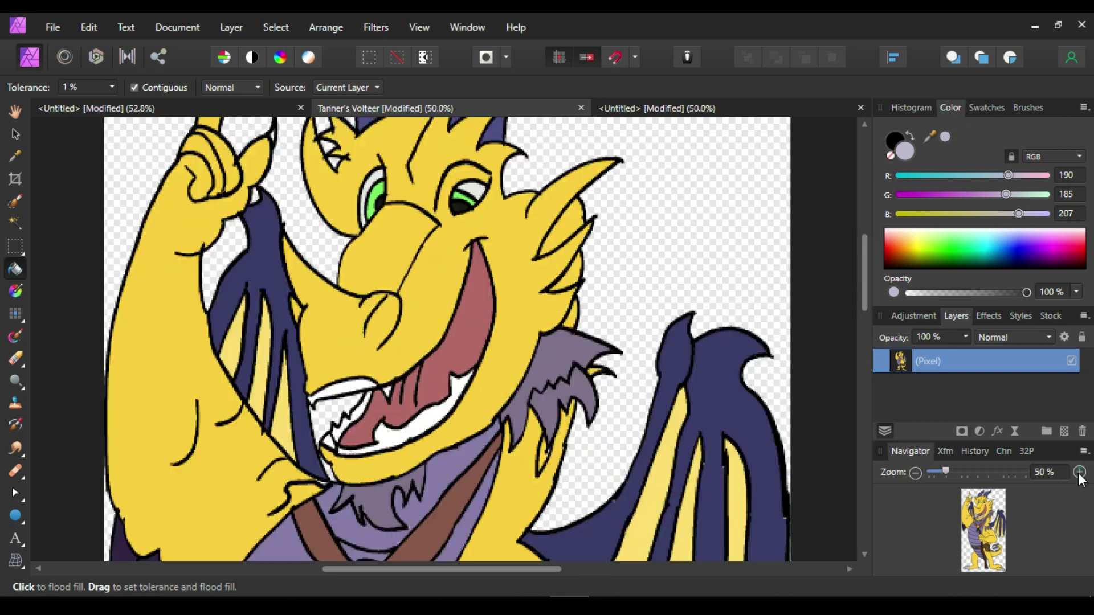
scroll(862, 188, down, 5)
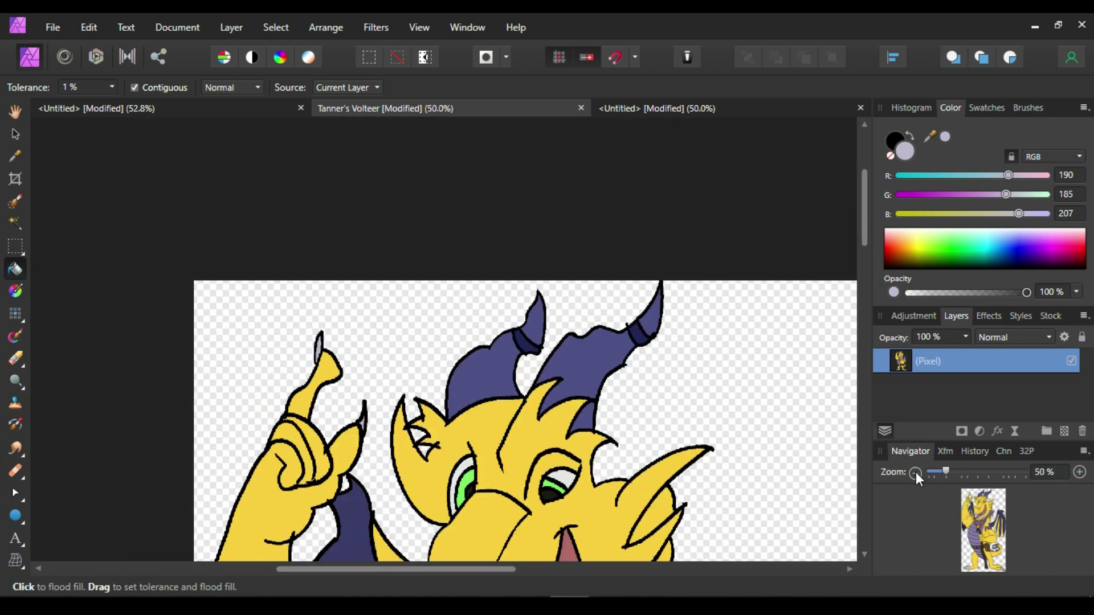
click(965, 593)
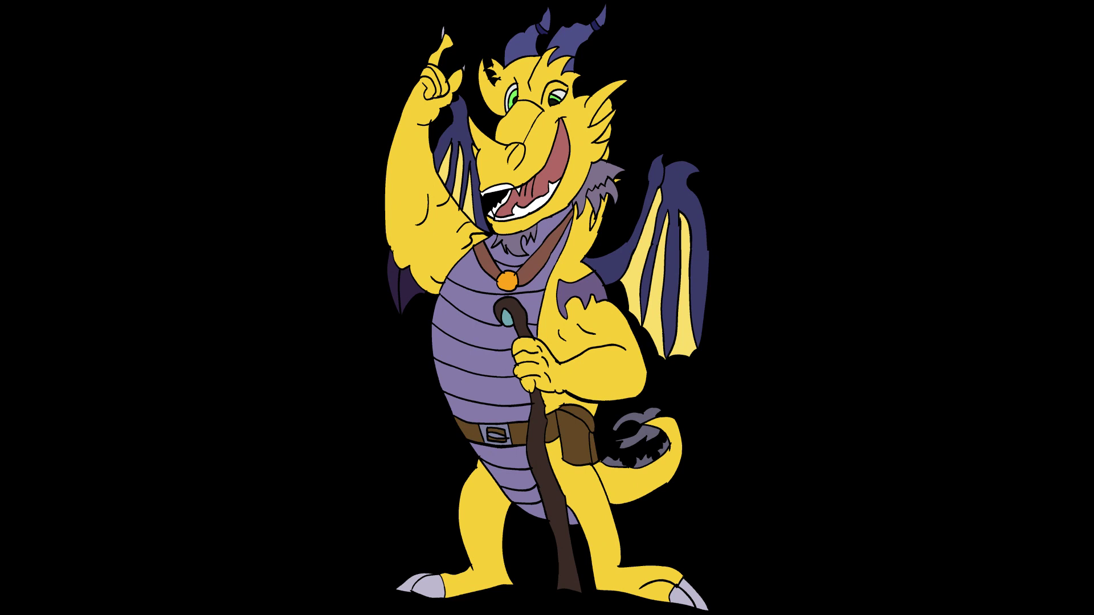